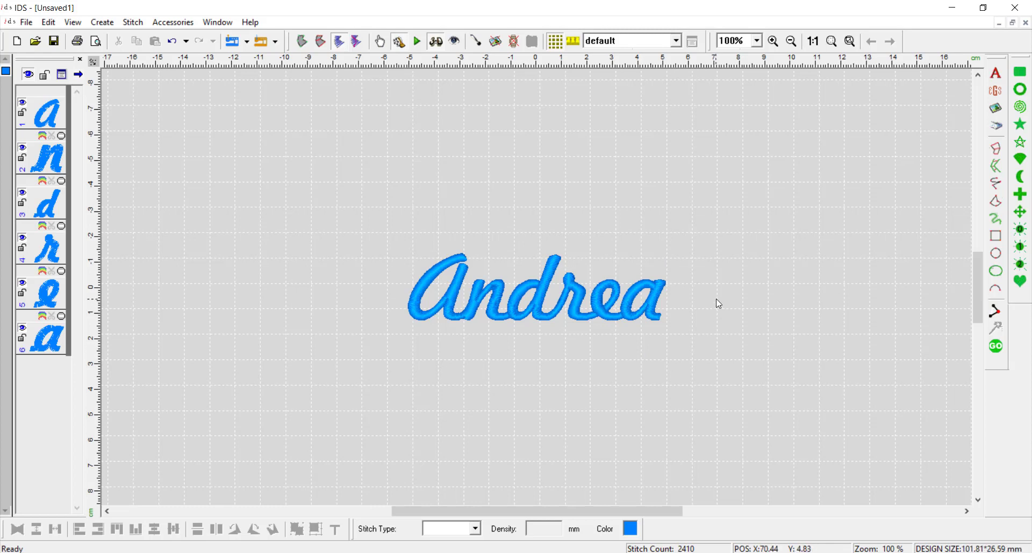
- Start a rectangle area object with the Complex Fill stitch type
click(996, 238)
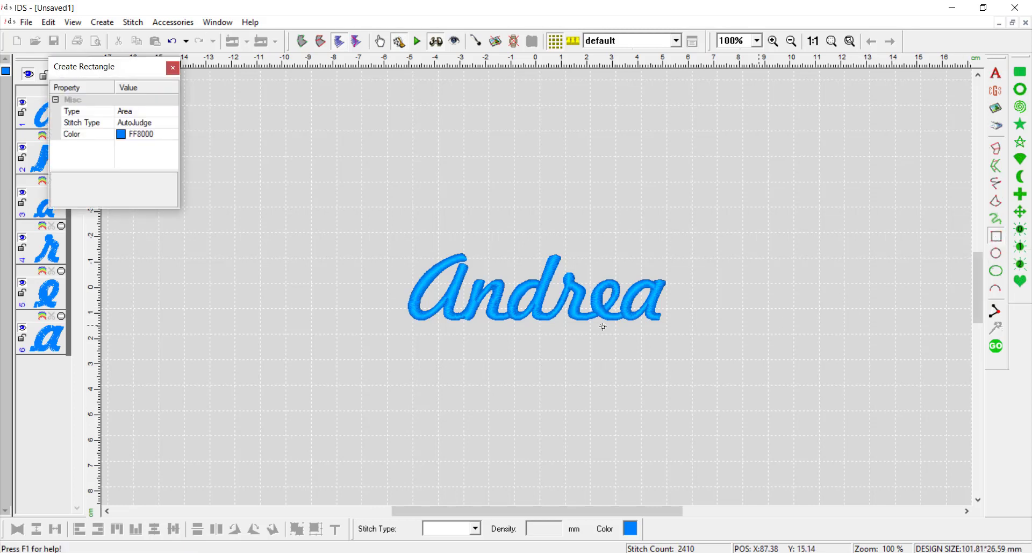
click(164, 124)
click(175, 123)
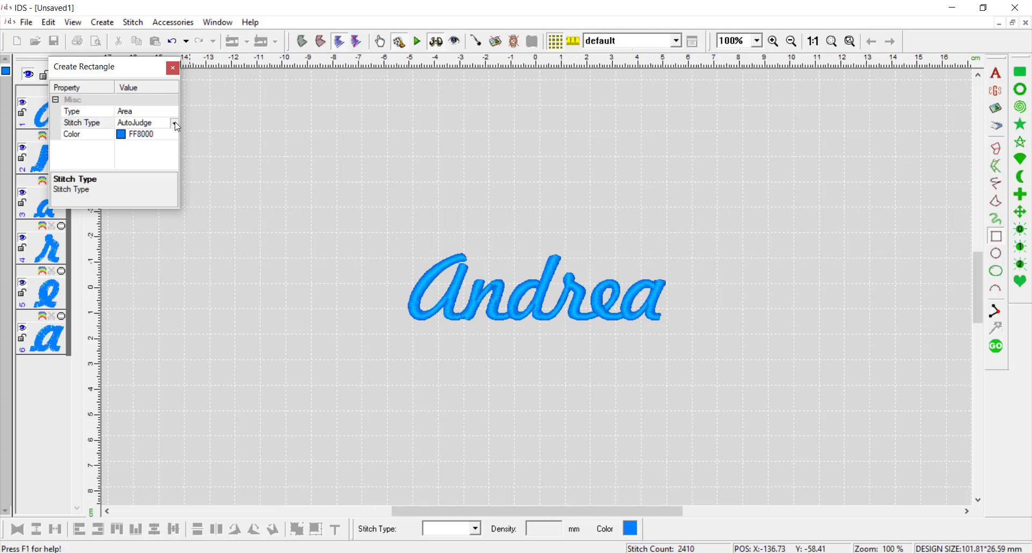
click(142, 160)
- Set the new rectangle's color to gray (808080)
click(123, 134)
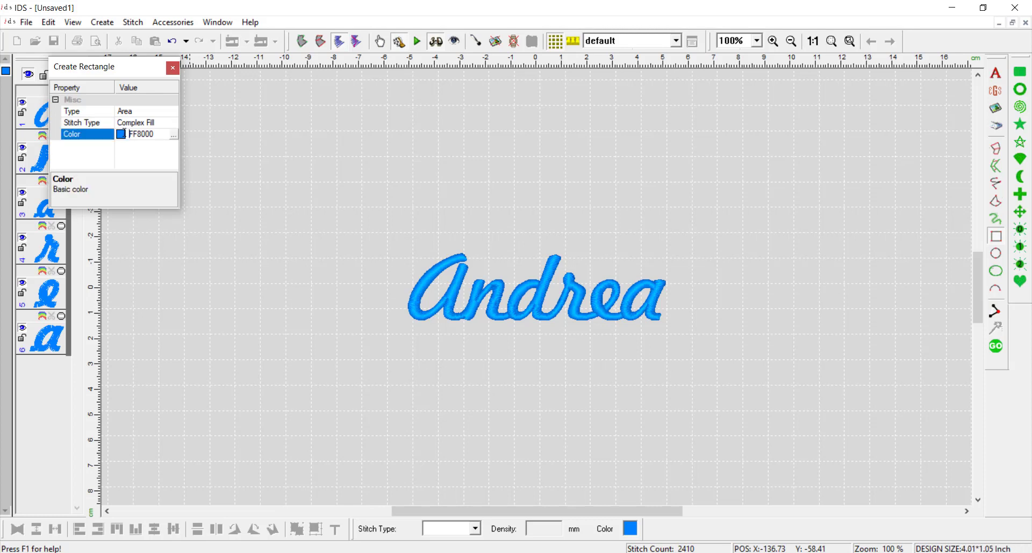
click(176, 135)
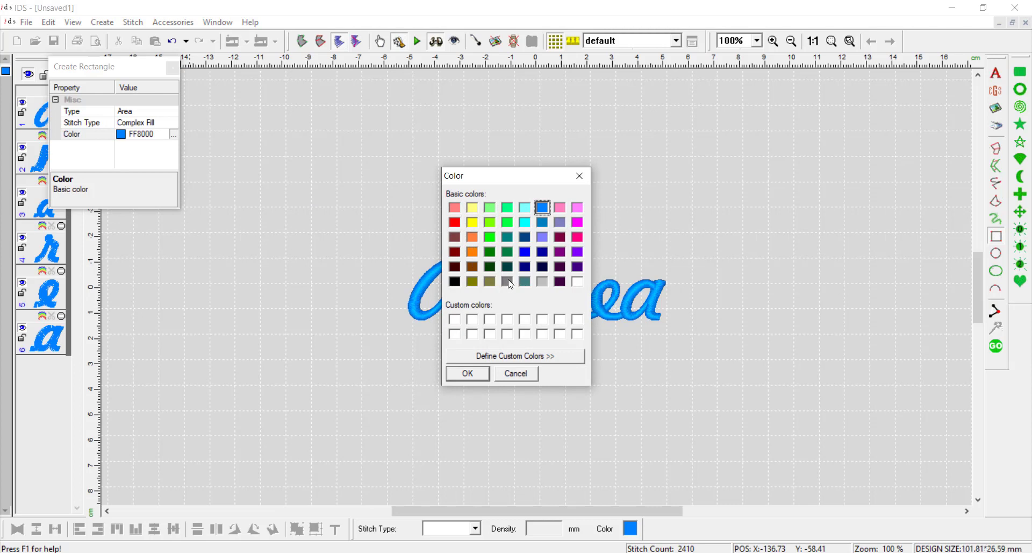
click(543, 282)
click(508, 281)
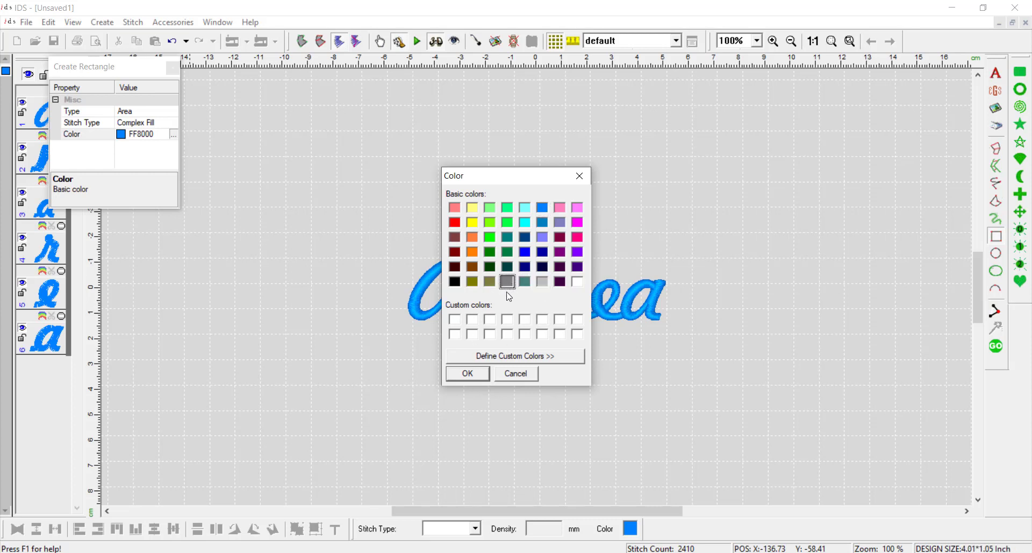
click(468, 375)
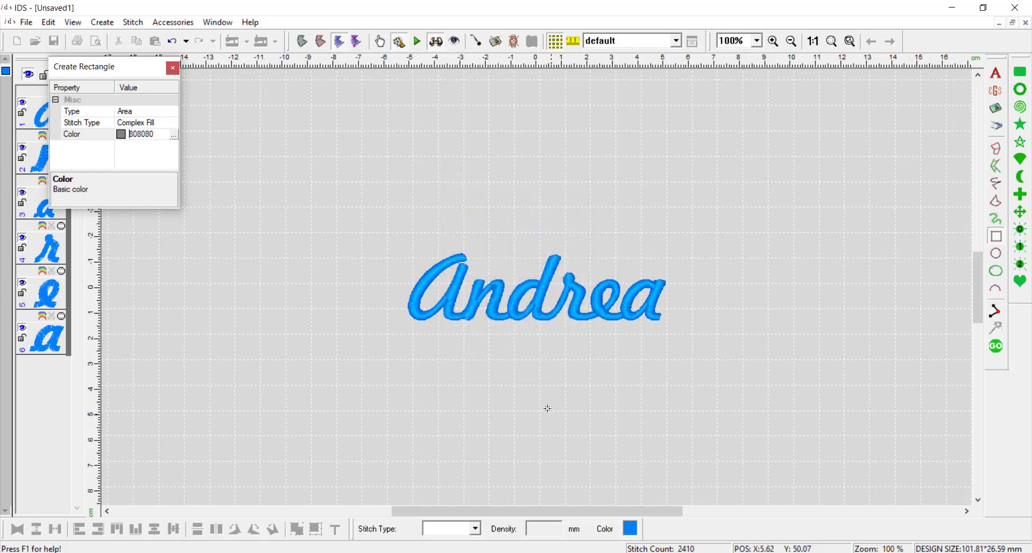
- Set the new rectangle's color to black (000000)
click(174, 135)
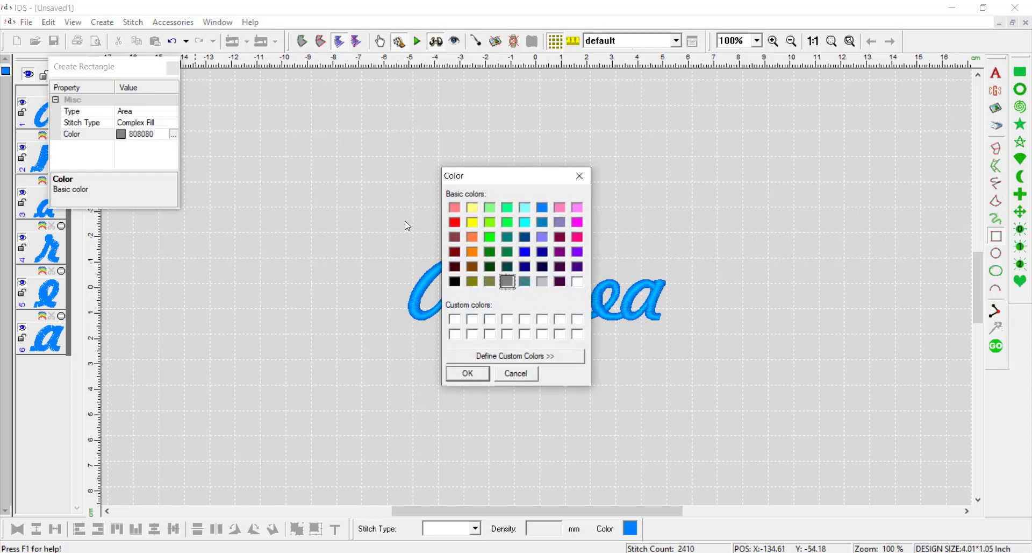
click(455, 281)
click(472, 374)
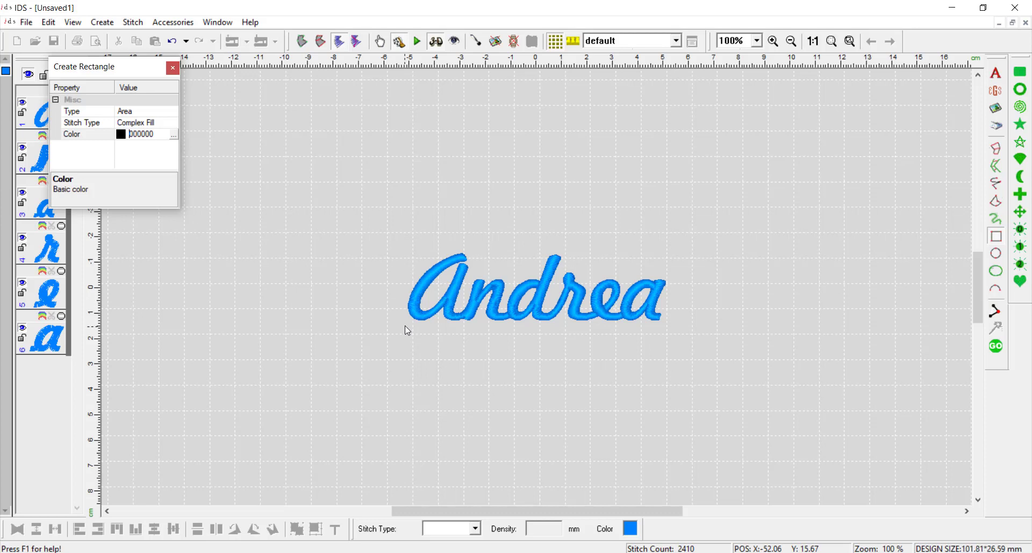
- Draw a rectangle about 105 by 31 mm around the name lettering and generate its stitches
drag(404, 326, 671, 248)
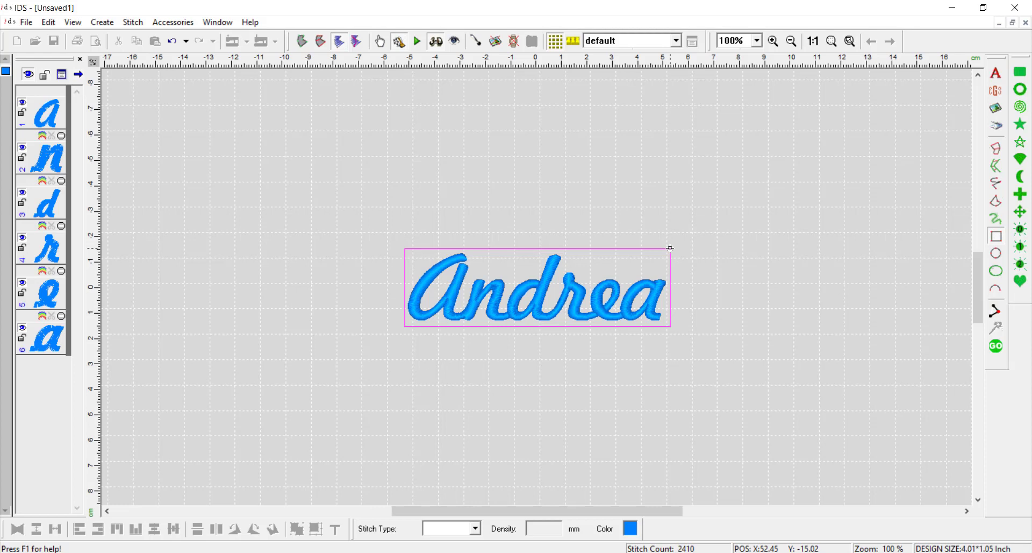
mouse_move(671, 248)
mouse_down()
mouse_move(652, 249)
mouse_move(686, 256)
mouse_move(670, 248)
mouse_up()
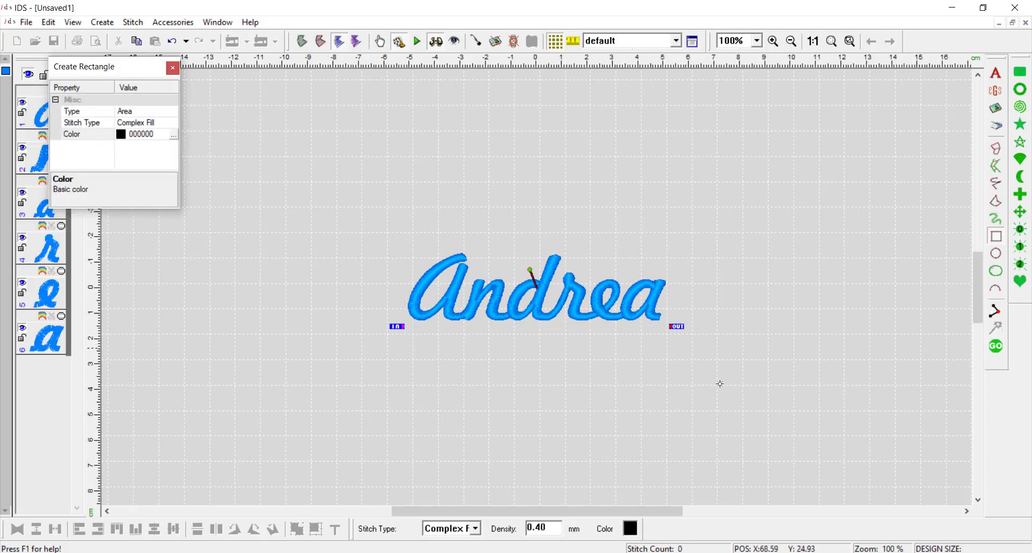
key(Escape)
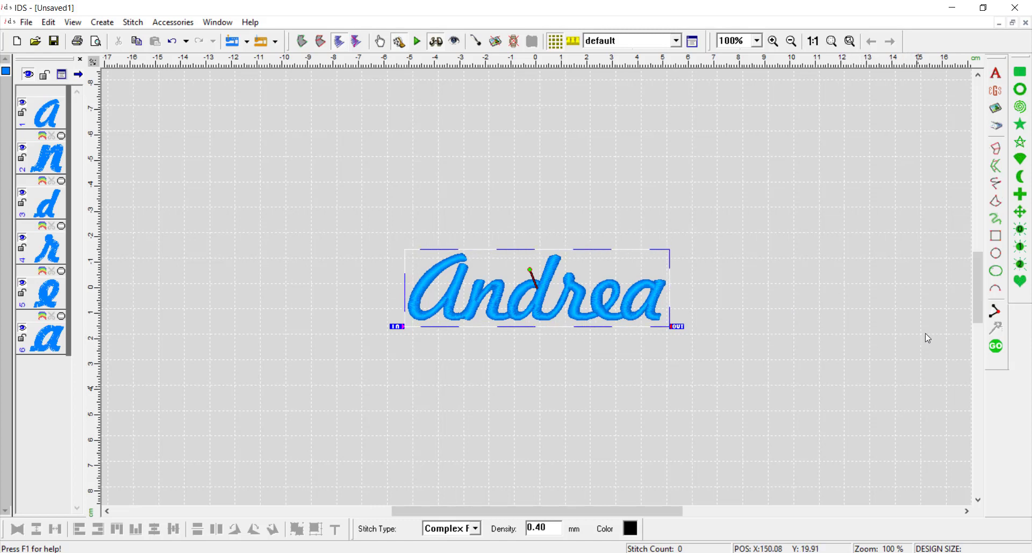
click(998, 349)
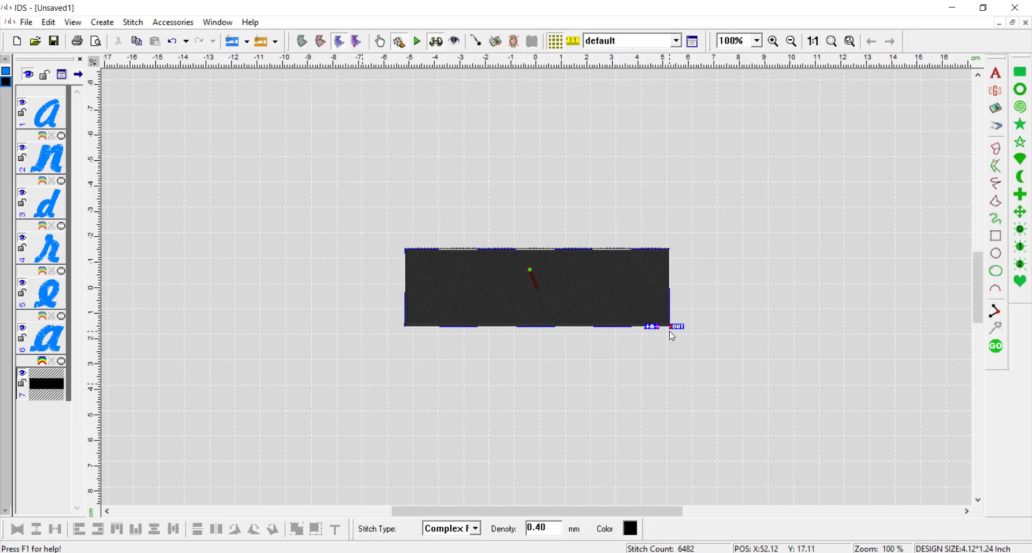
- Turn off the black rectangle's underlay and apply a fill density of 3 mm
double_click(482, 280)
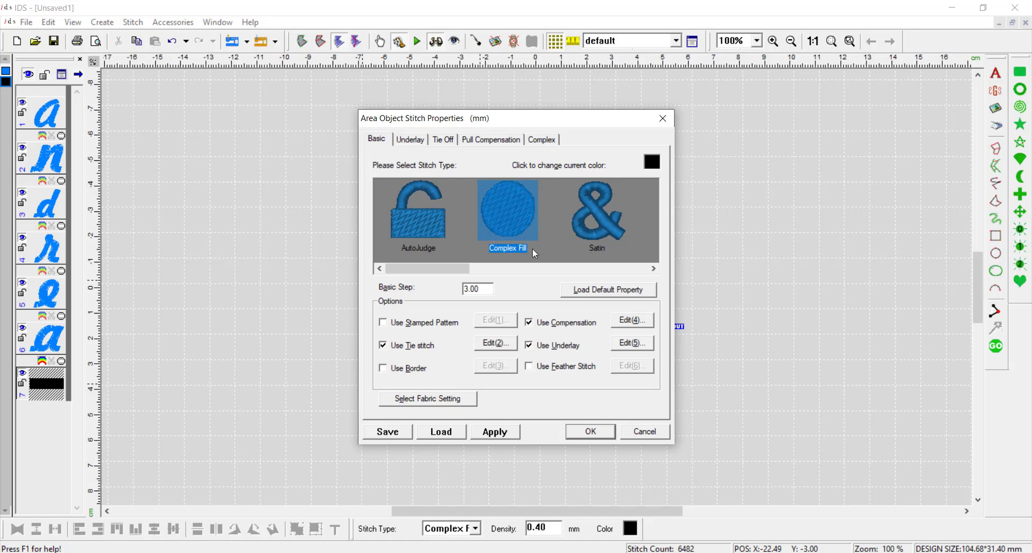
click(537, 347)
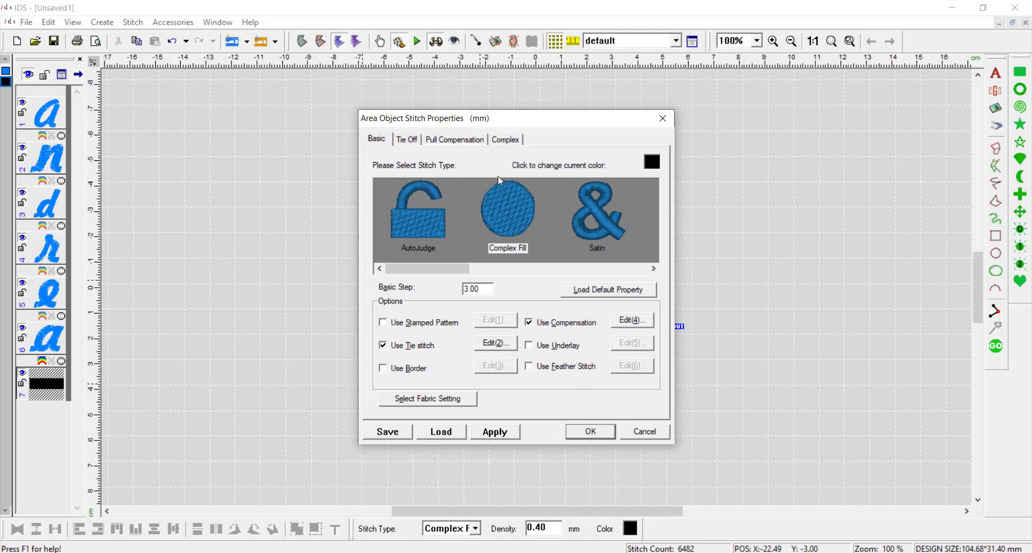
click(507, 141)
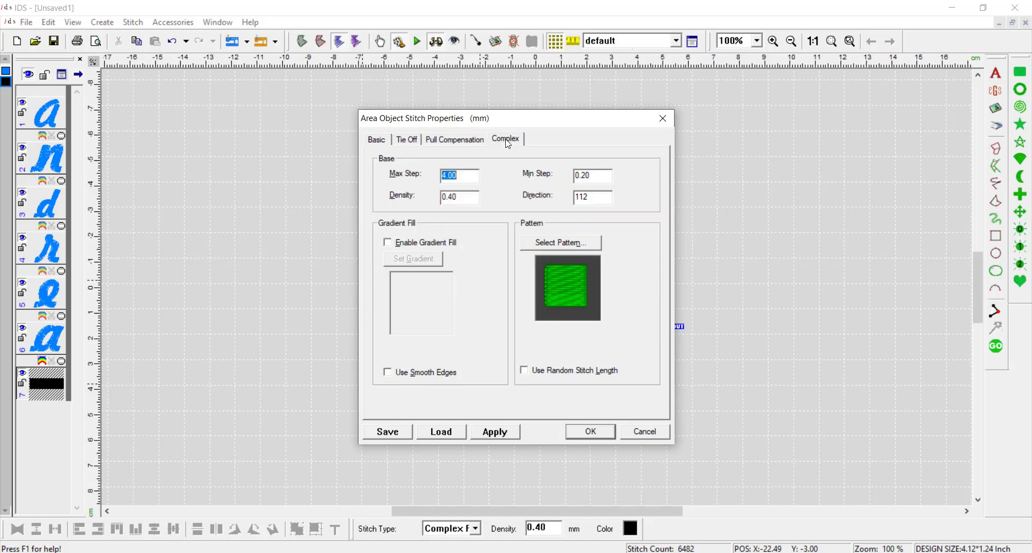
drag(494, 126, 834, 84)
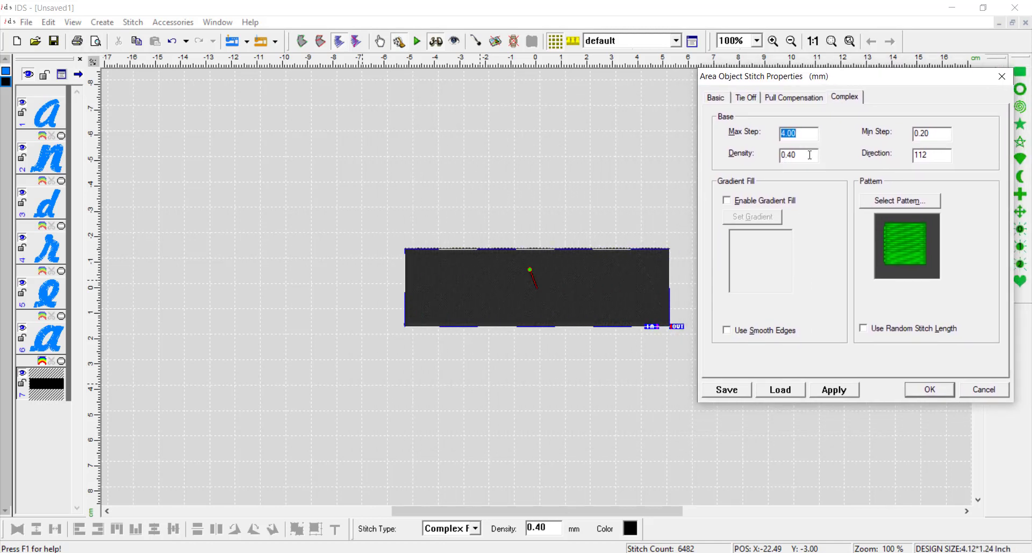
drag(810, 155, 729, 160)
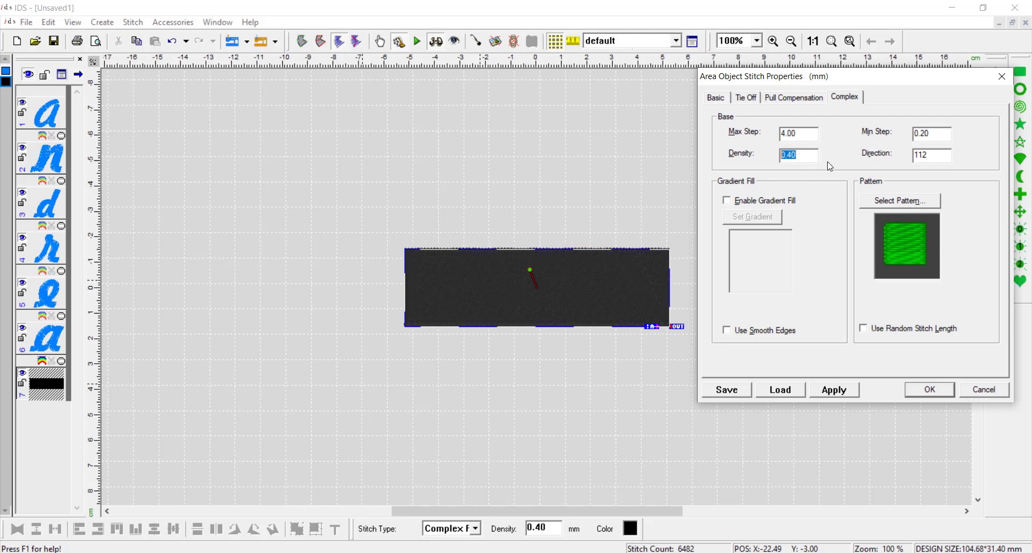
text(3)
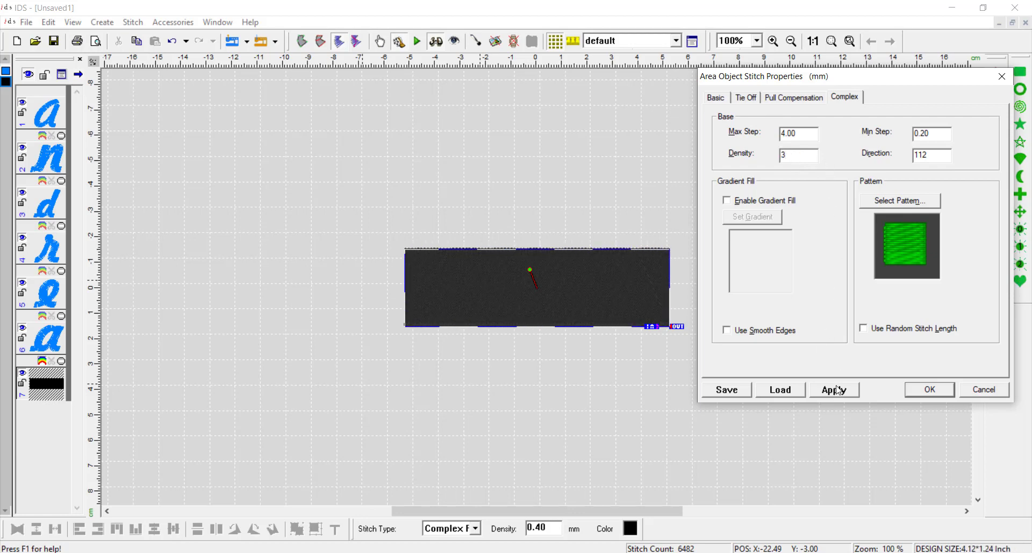
click(839, 393)
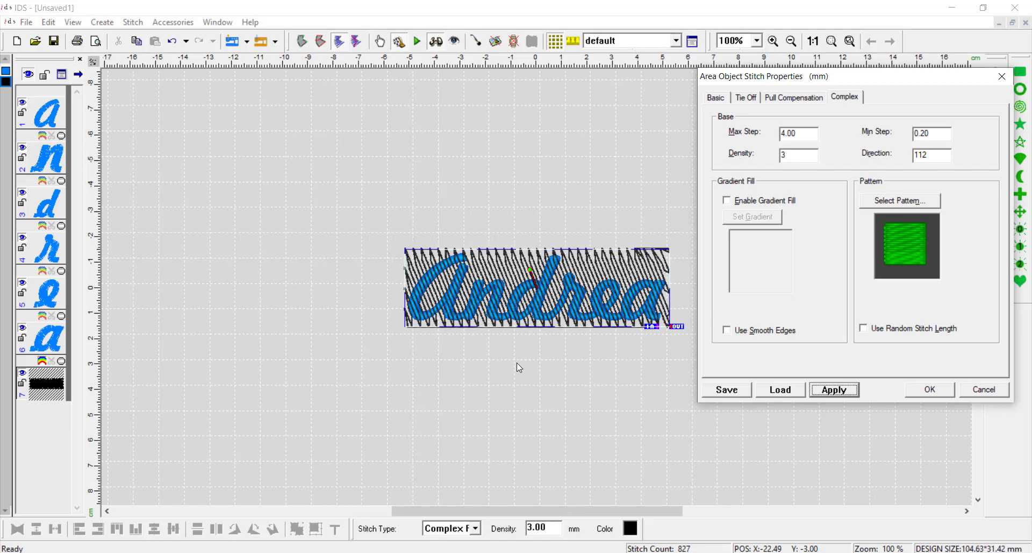
- Enable smooth edges for the rectangle's fill and set its density to 4 mm
click(727, 330)
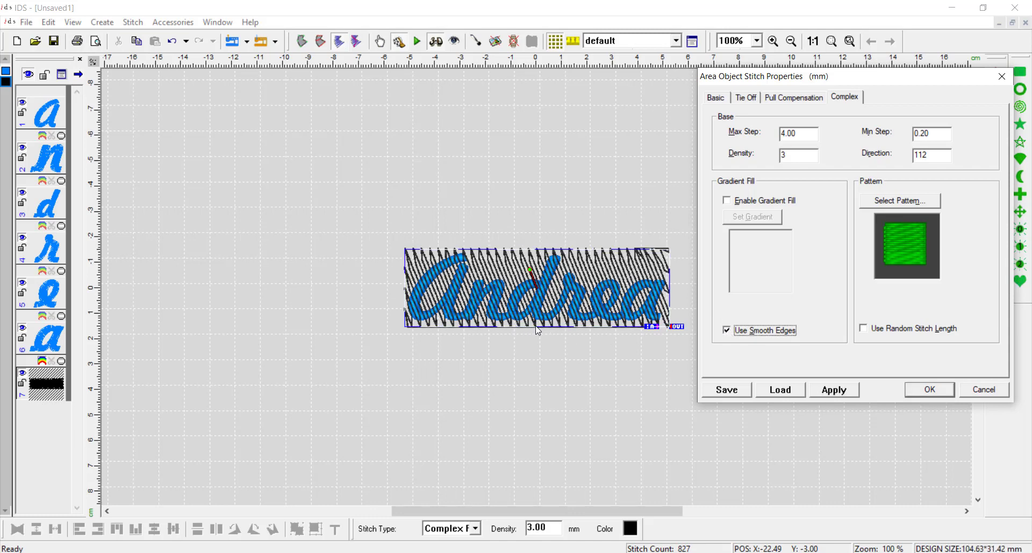
click(835, 392)
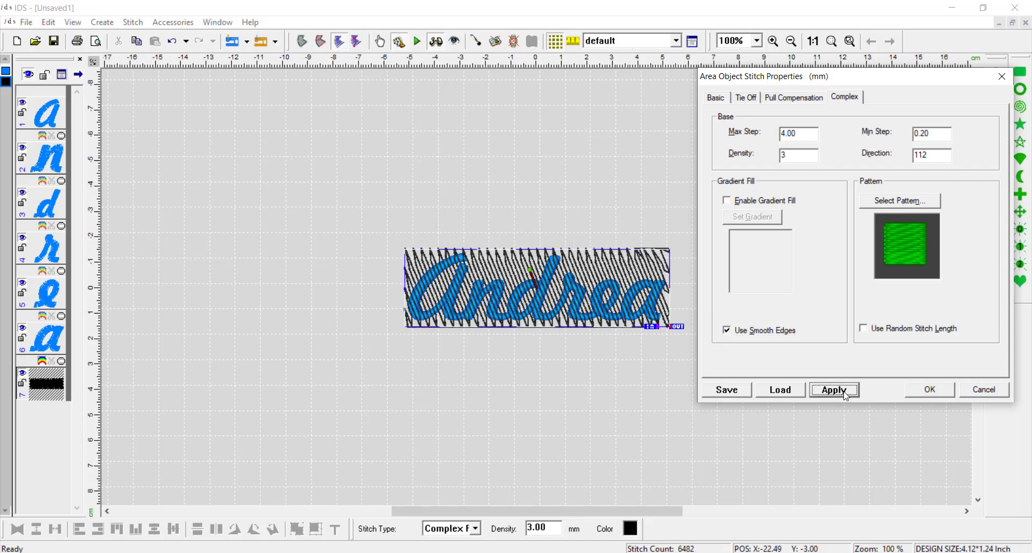
double_click(794, 156)
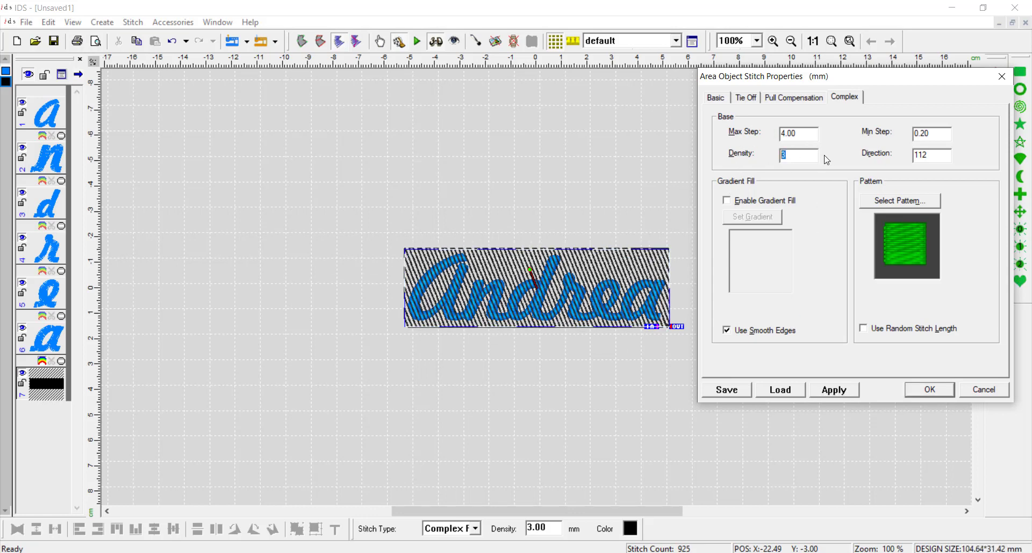
text(4)
click(833, 390)
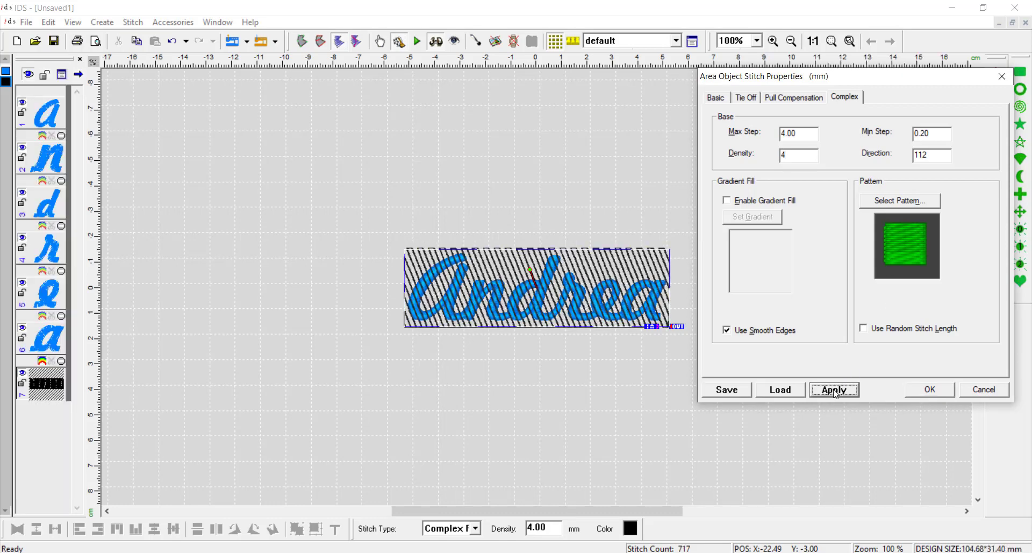
click(943, 391)
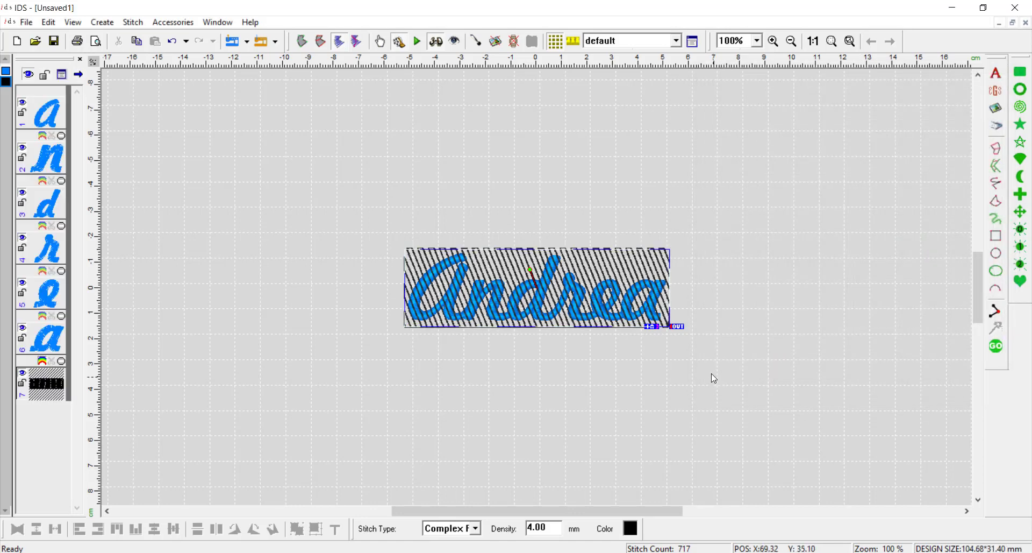
click(683, 403)
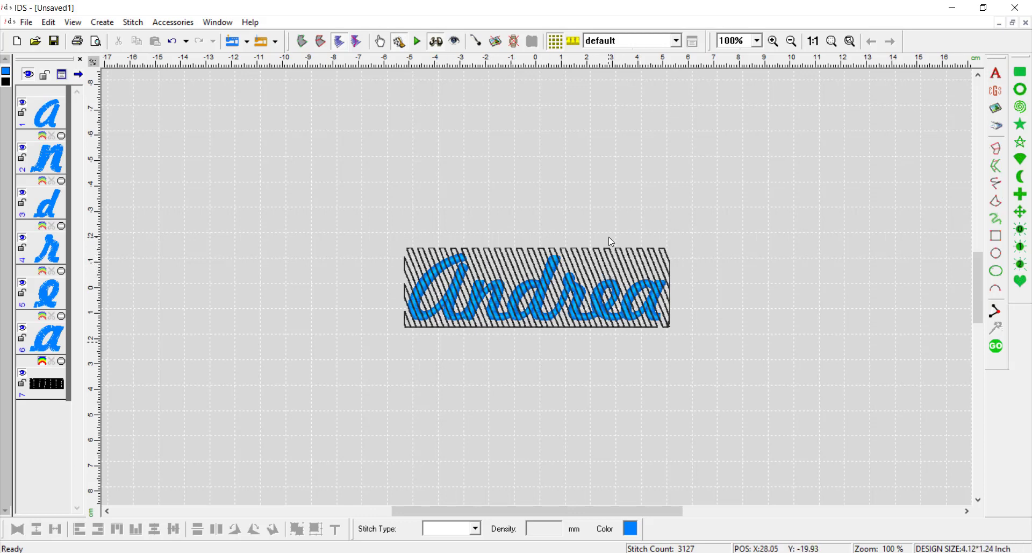
- Move the rectangle's stitch entry point to its upper-right corner and exit point to its lower-left corner, and regenerate the stitches
click(635, 264)
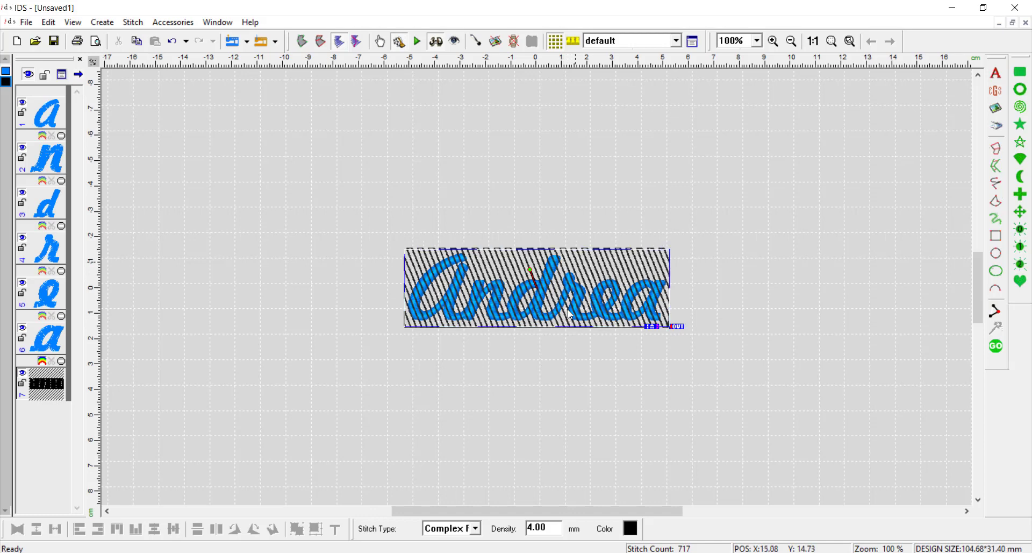
key(F)
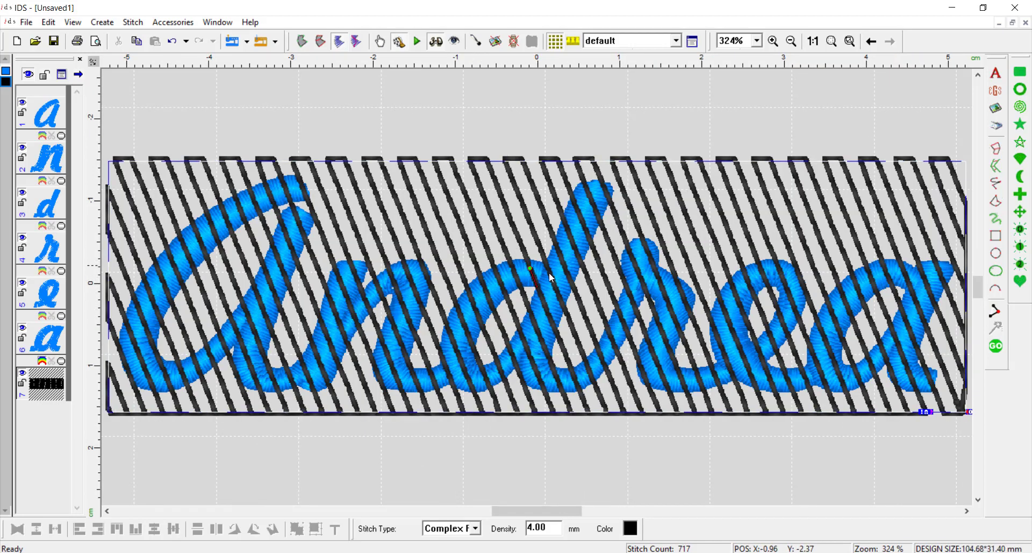
click(792, 42)
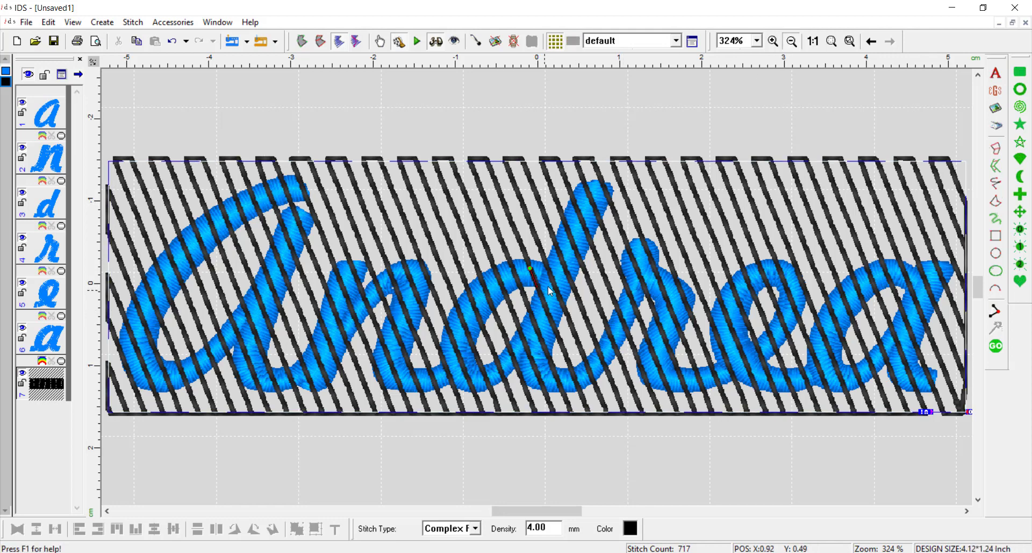
click(547, 288)
click(547, 288)
key(Escape)
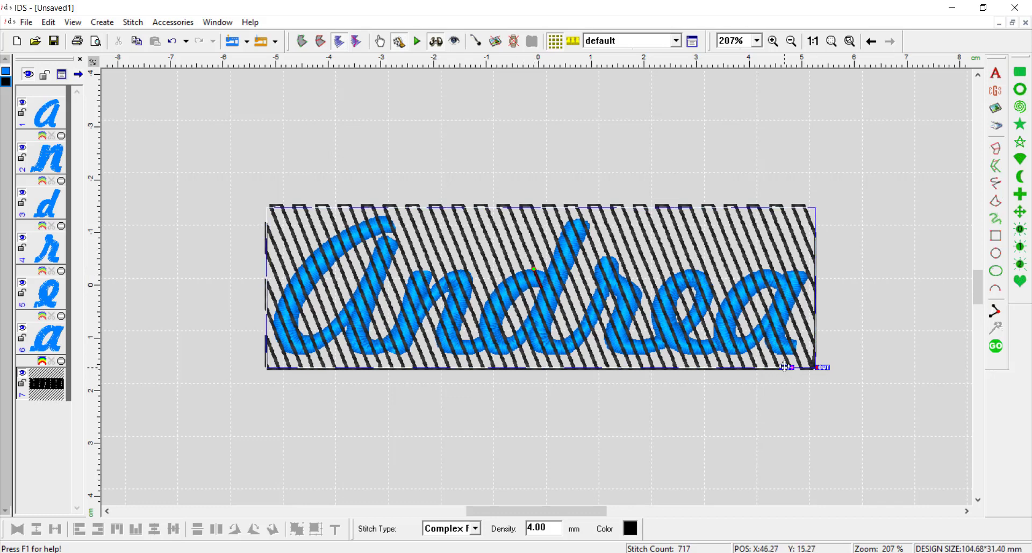
mouse_move(822, 367)
mouse_down()
mouse_move(806, 314)
mouse_move(821, 202)
mouse_up()
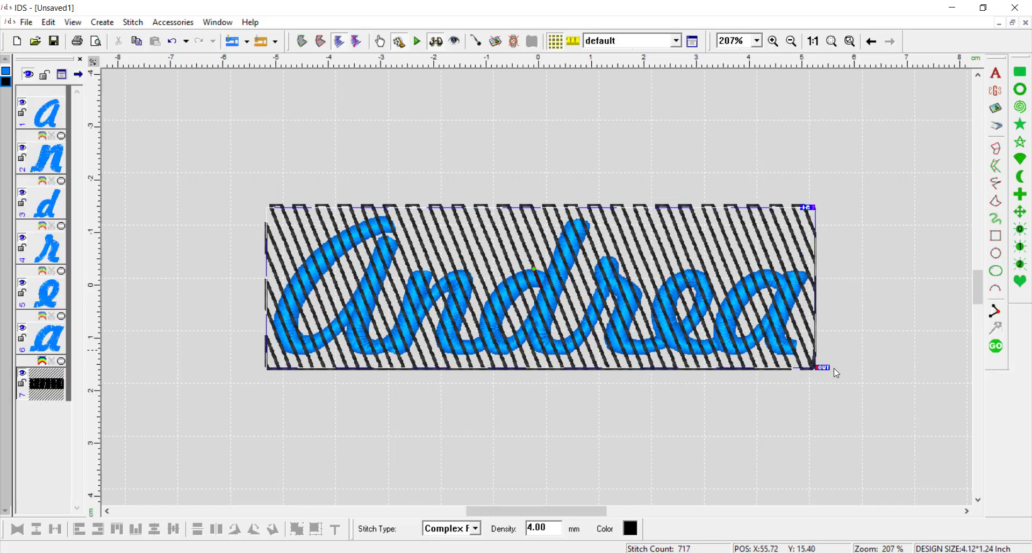
mouse_move(822, 368)
mouse_down()
mouse_move(250, 363)
mouse_move(267, 368)
mouse_up()
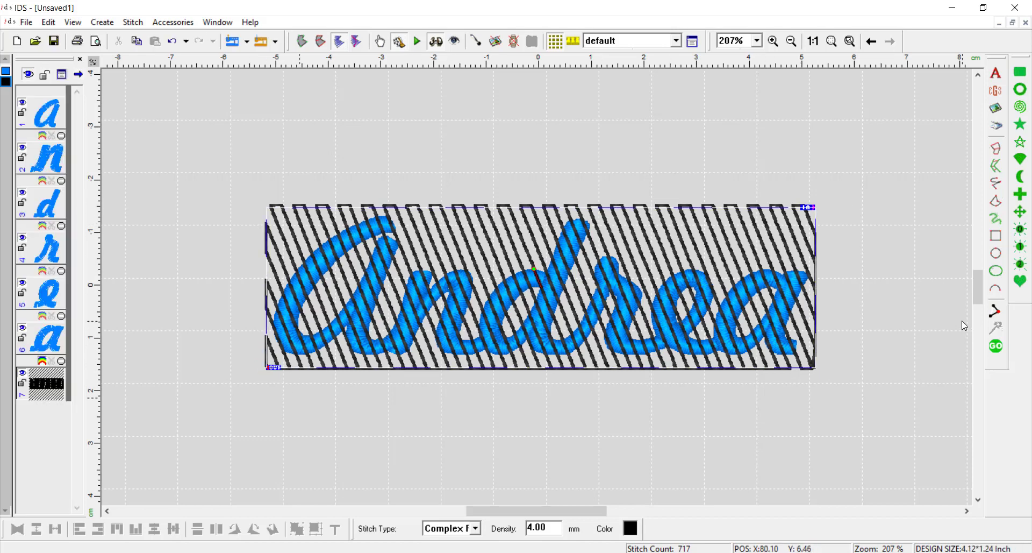
click(998, 346)
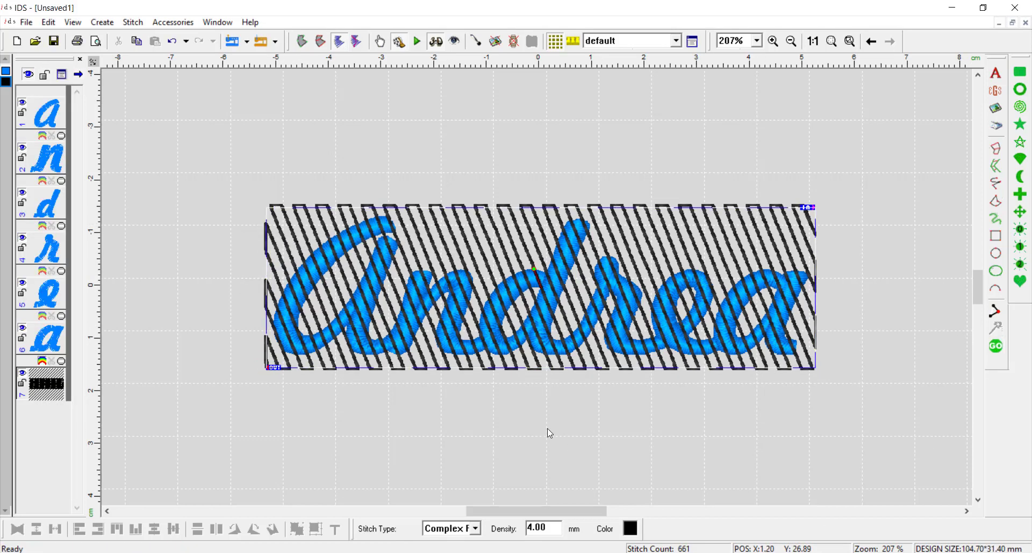
click(871, 355)
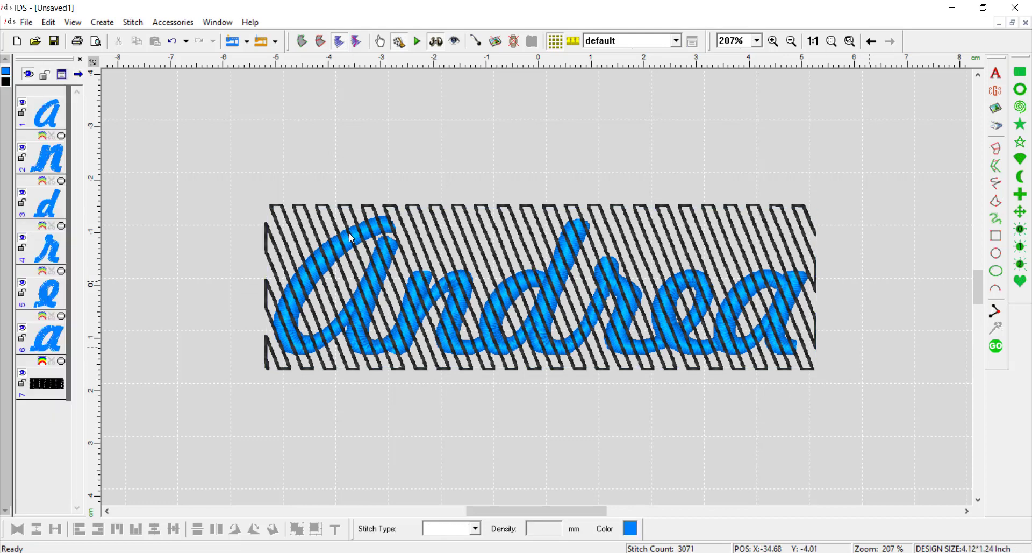
- Set the stitch direction of the black rectangle's complex fill to 135 degrees and apply it
click(719, 255)
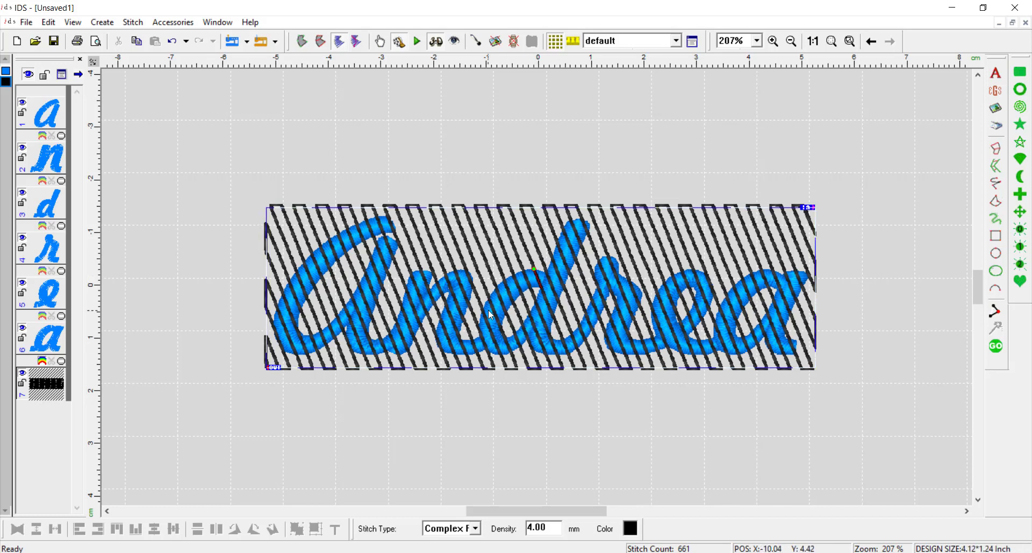
double_click(622, 371)
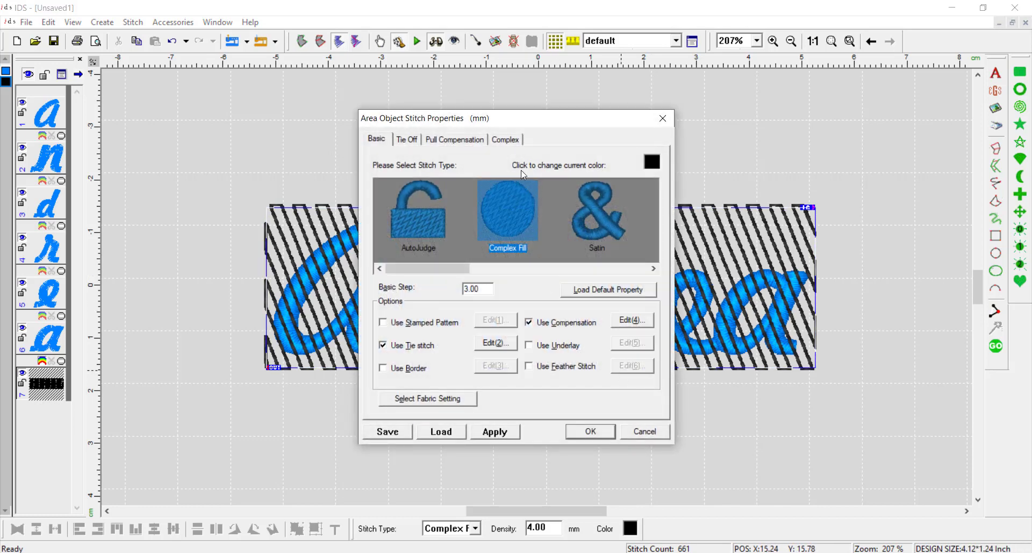
click(505, 139)
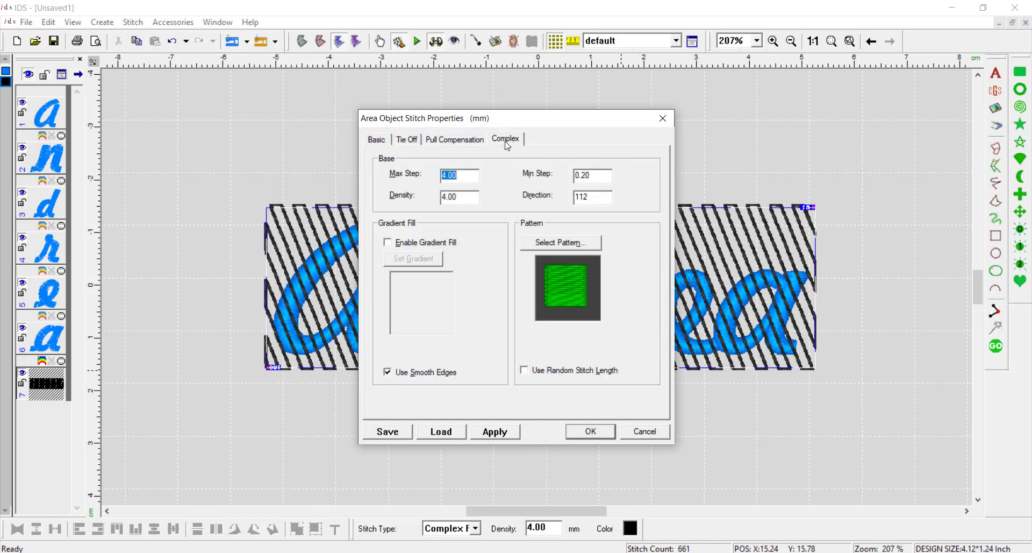
double_click(592, 195)
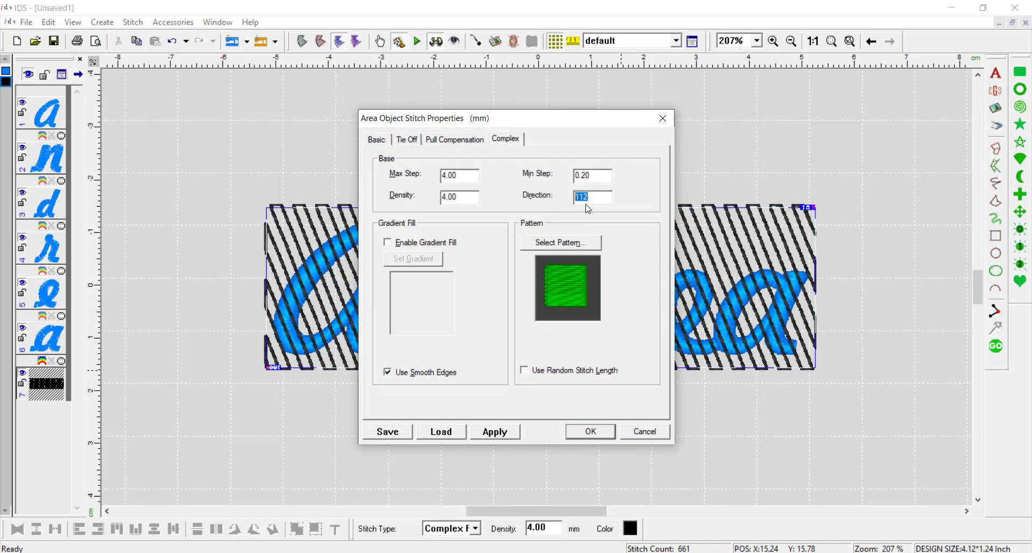
click(582, 198)
drag(589, 198, 578, 196)
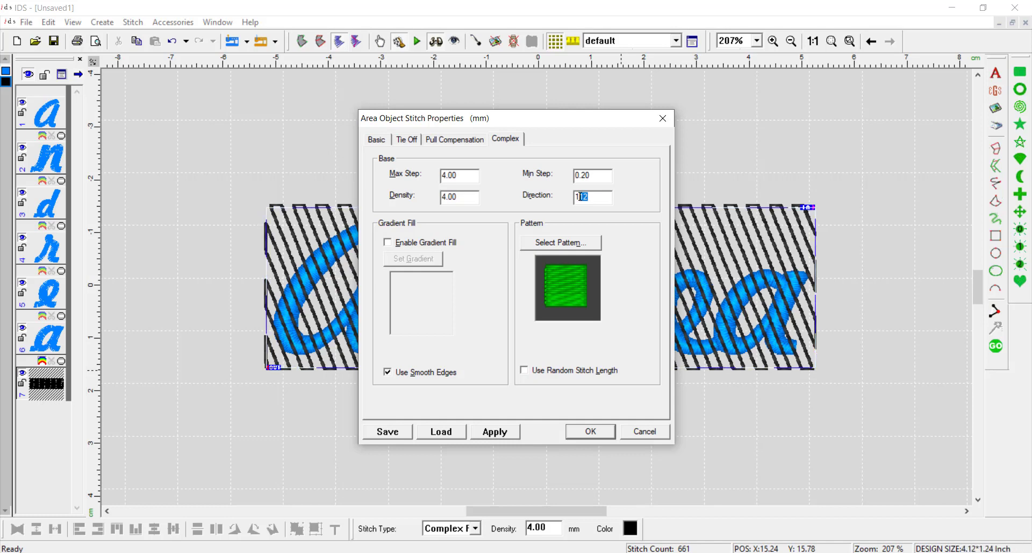
text(35)
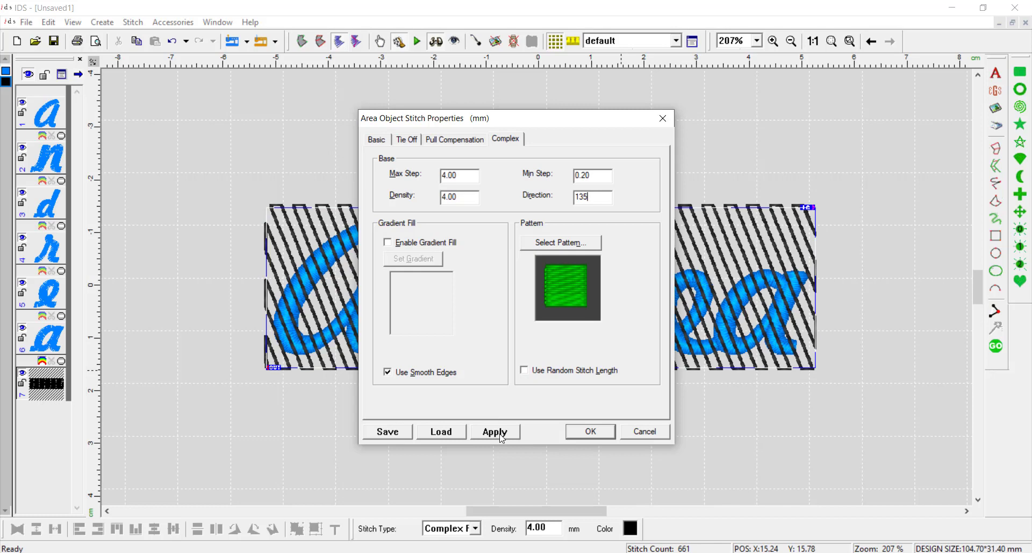
click(495, 432)
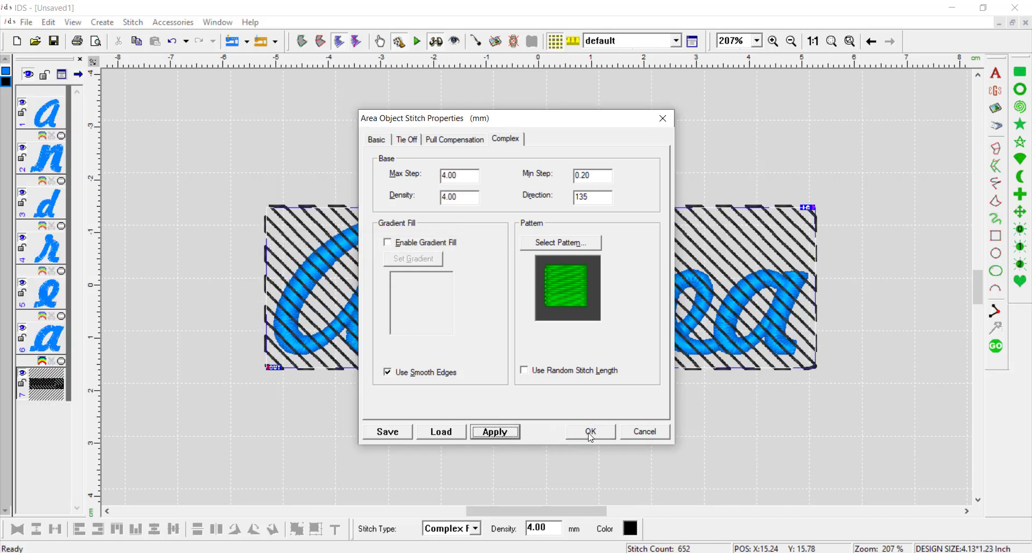
click(591, 431)
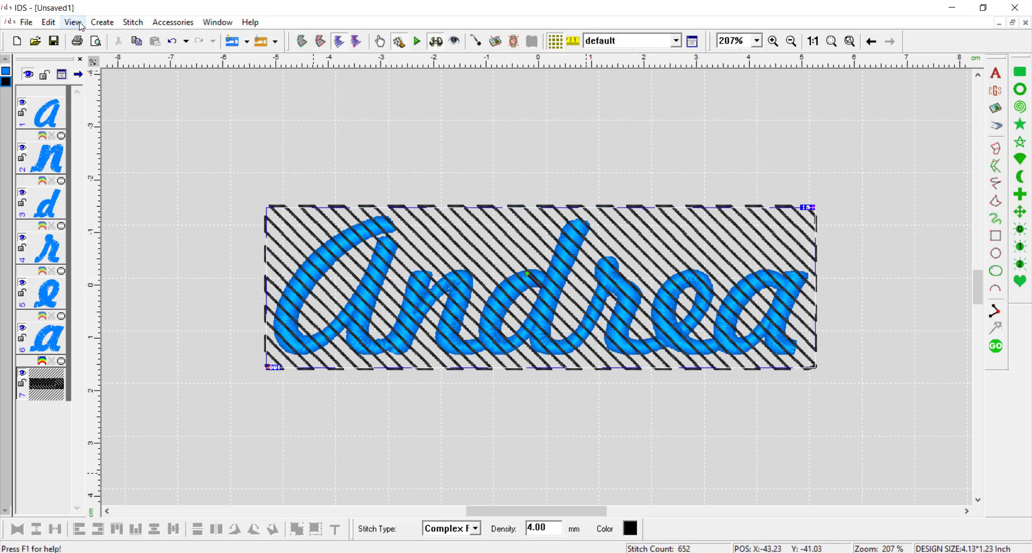
- Duplicate the black rectangle in place with copy and paste
click(49, 23)
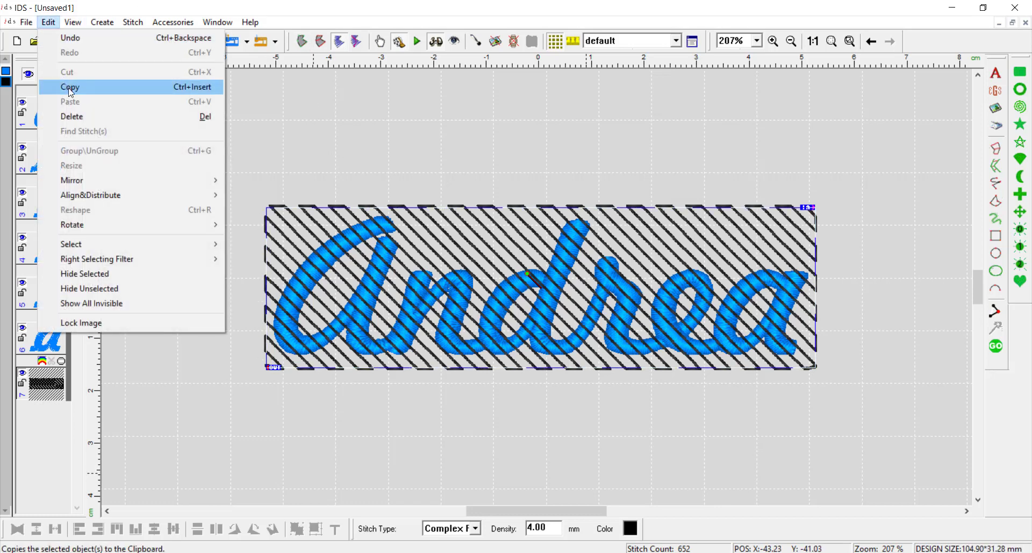
click(70, 91)
click(49, 22)
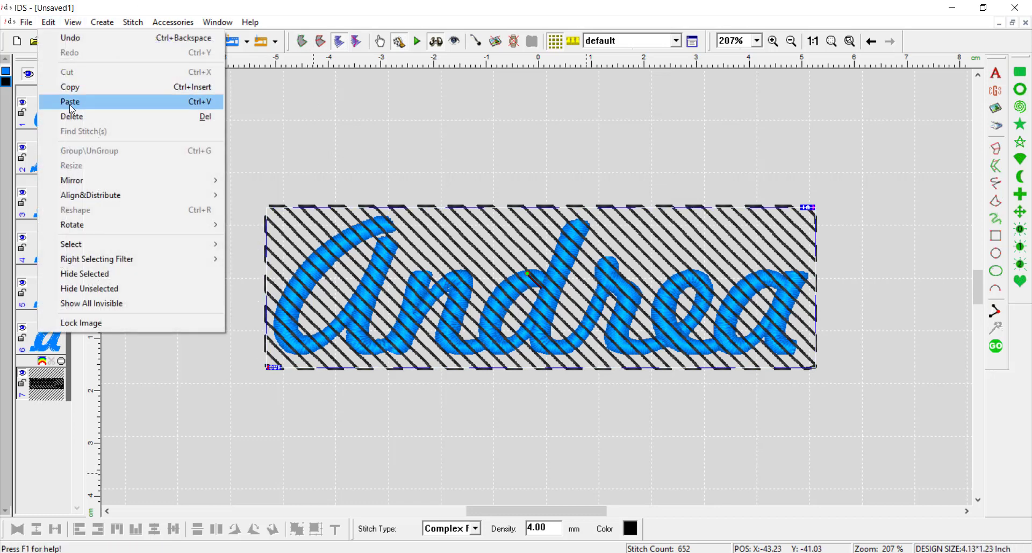
click(71, 102)
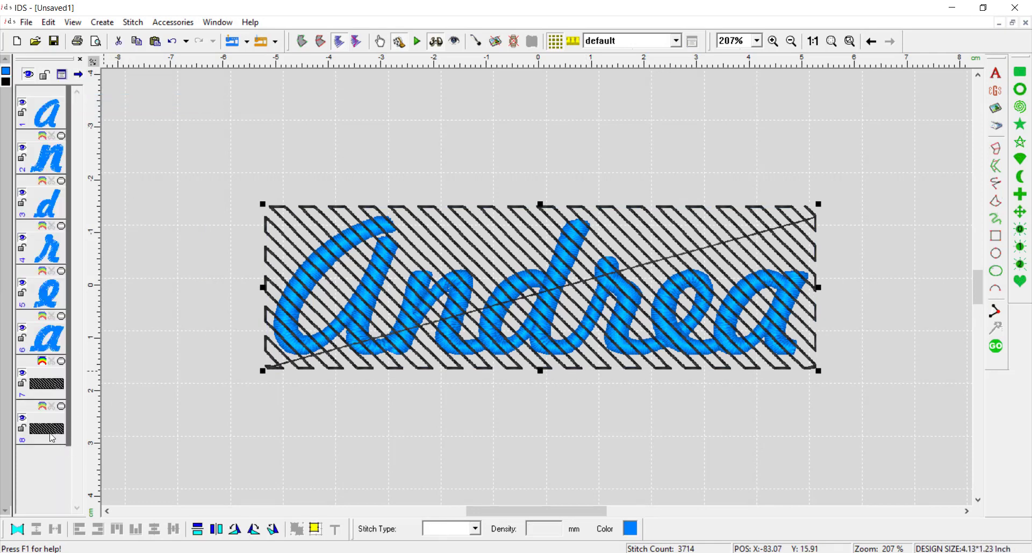
- Set the duplicate rectangle's fill direction to 45 degrees and regenerate the stitches to form a crosshatch
click(52, 438)
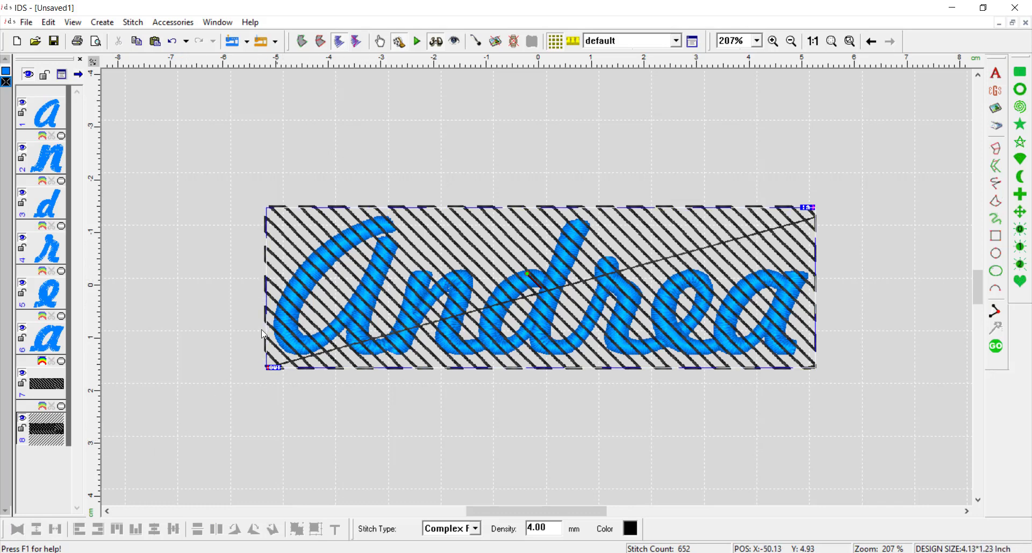
double_click(58, 432)
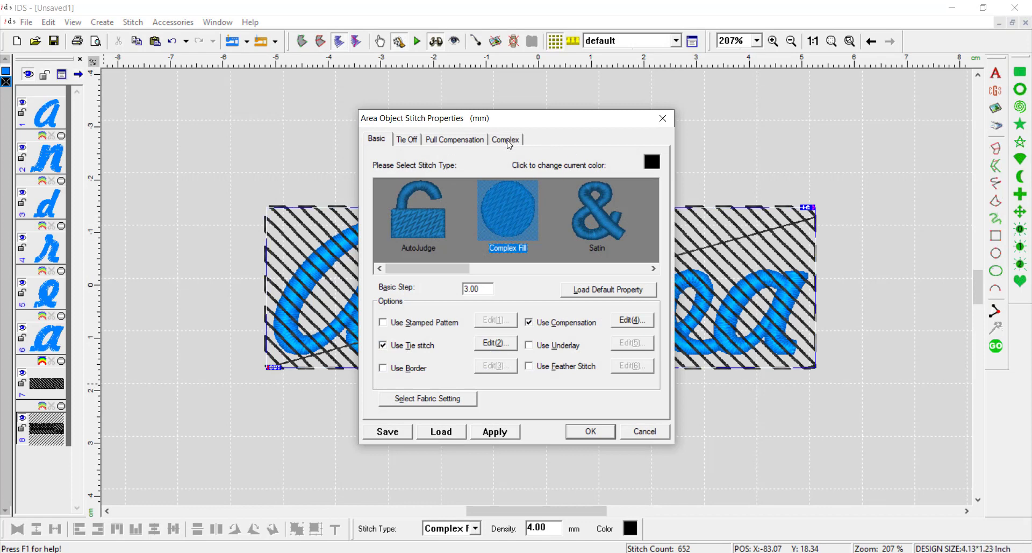
click(507, 140)
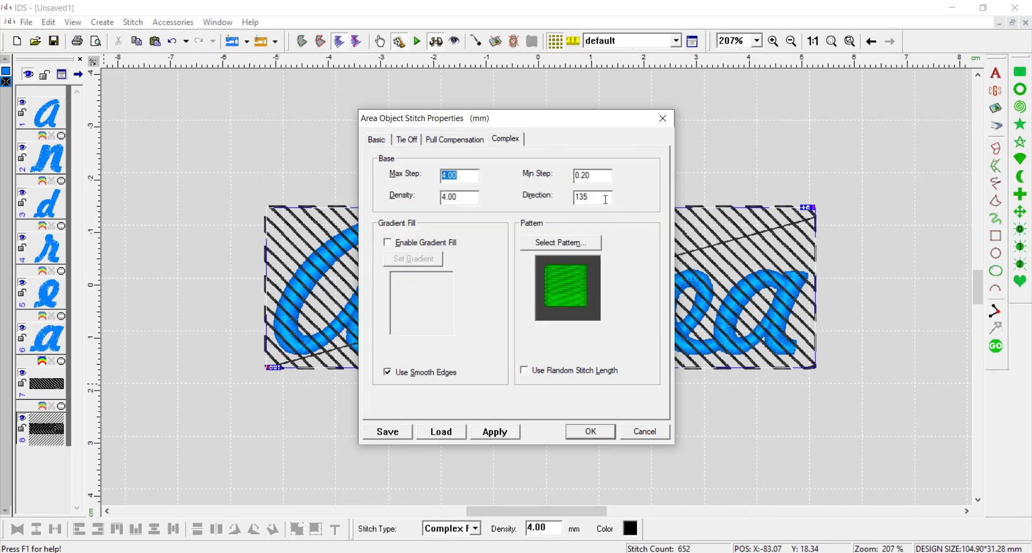
text(45)
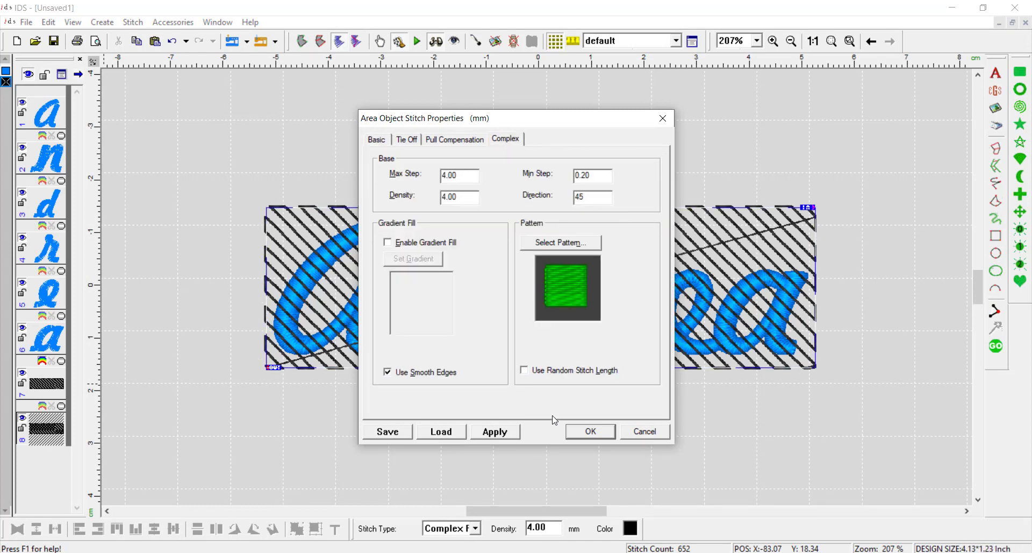
click(613, 430)
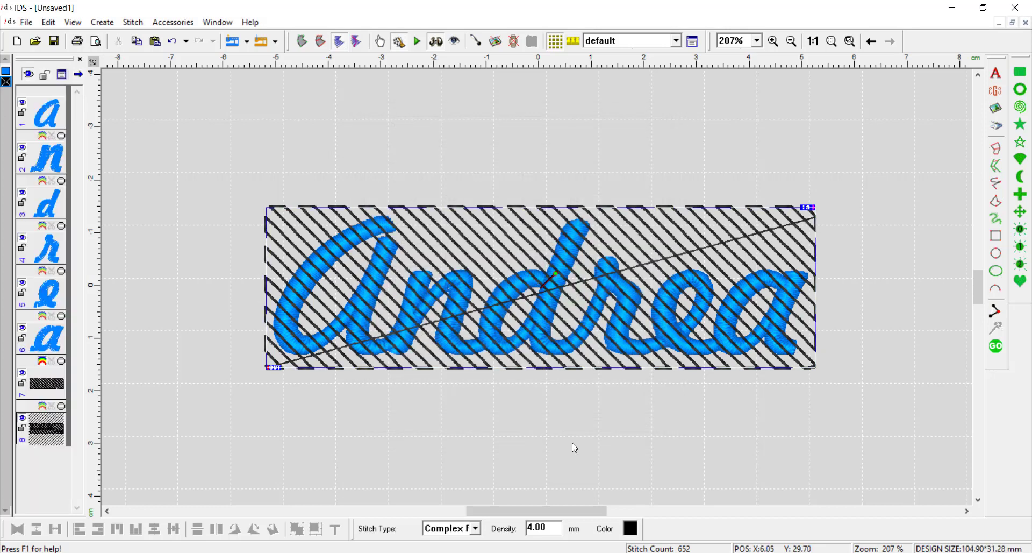
click(1000, 352)
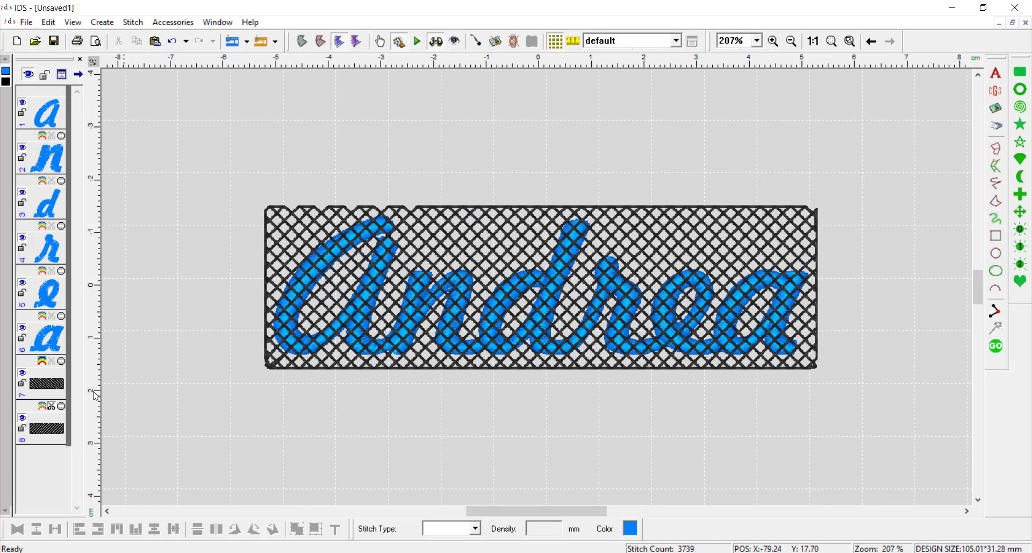
- Move both black rectangles to the start of the stitching order, ahead of the blue letters
click(44, 385)
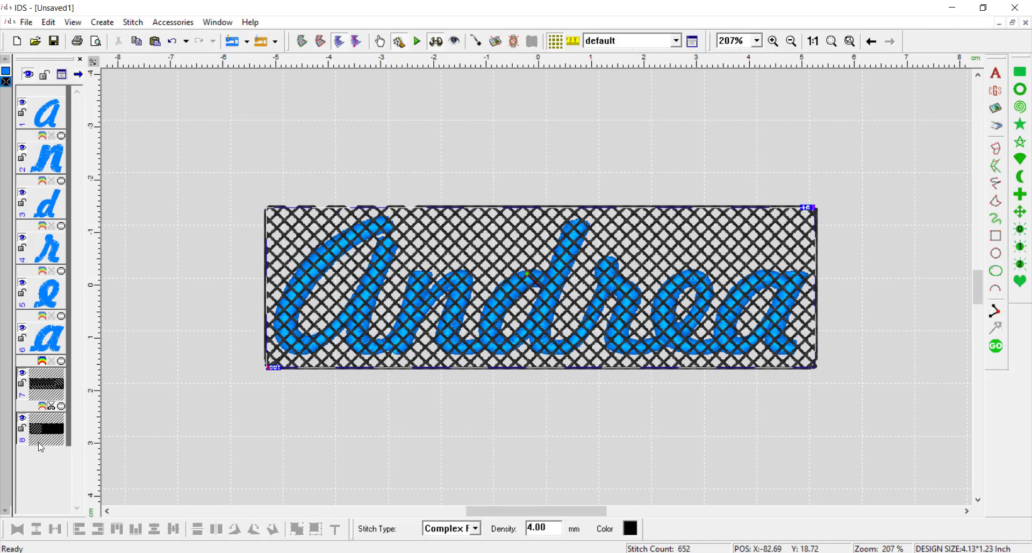
ctrl+click(43, 429)
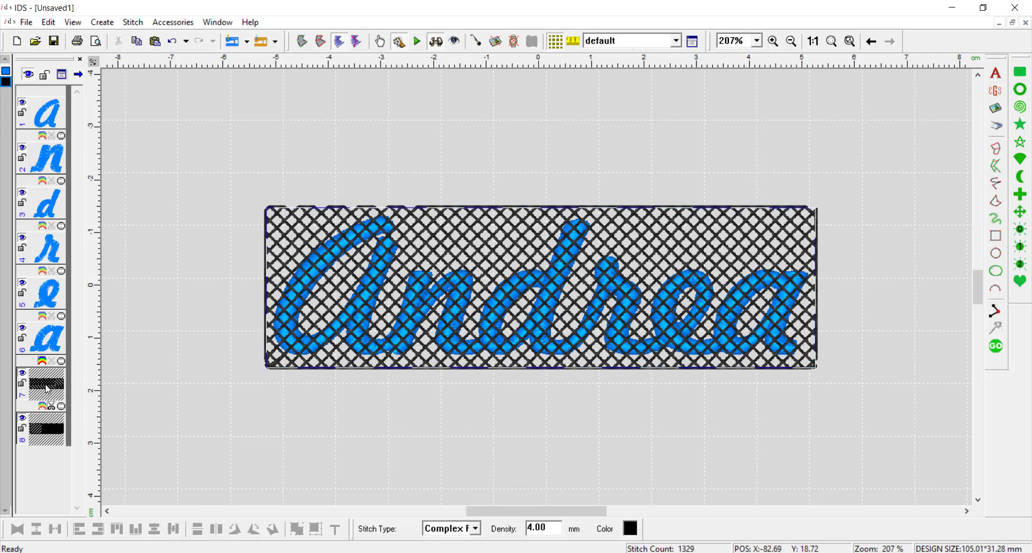
right_click(47, 388)
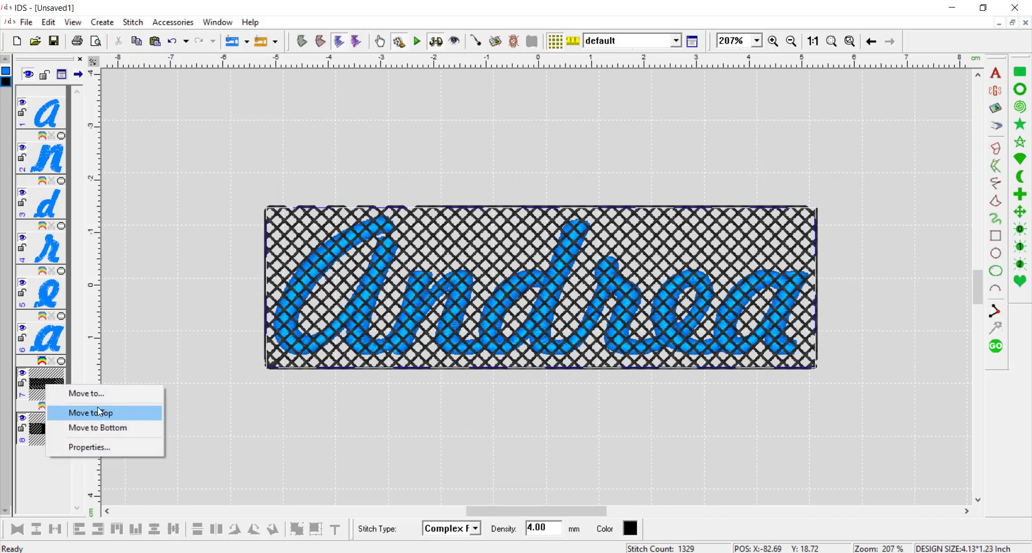
click(86, 412)
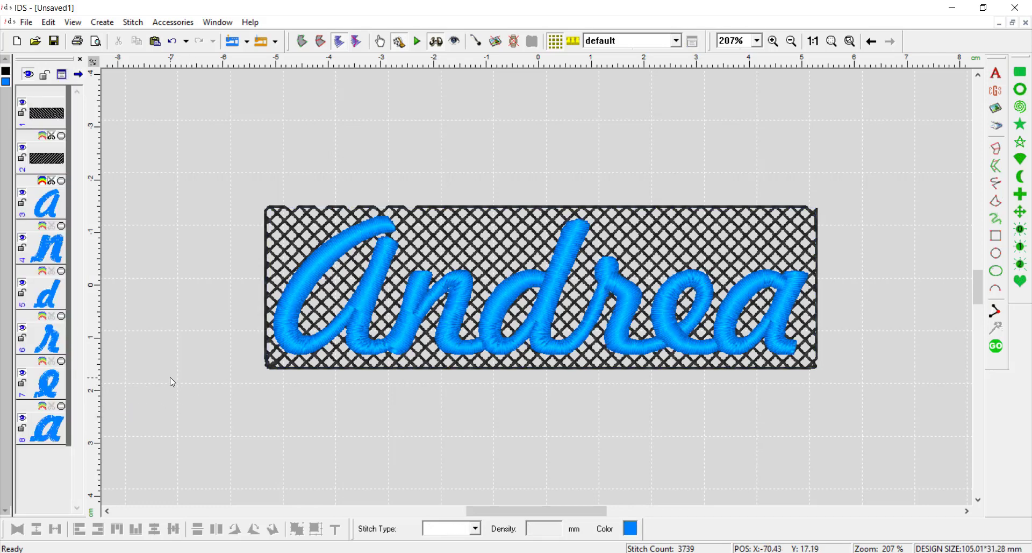
- Place the second rectangle's exit point at its upper-right corner and entry point at its lower-left corner, and regenerate the stitches
click(53, 126)
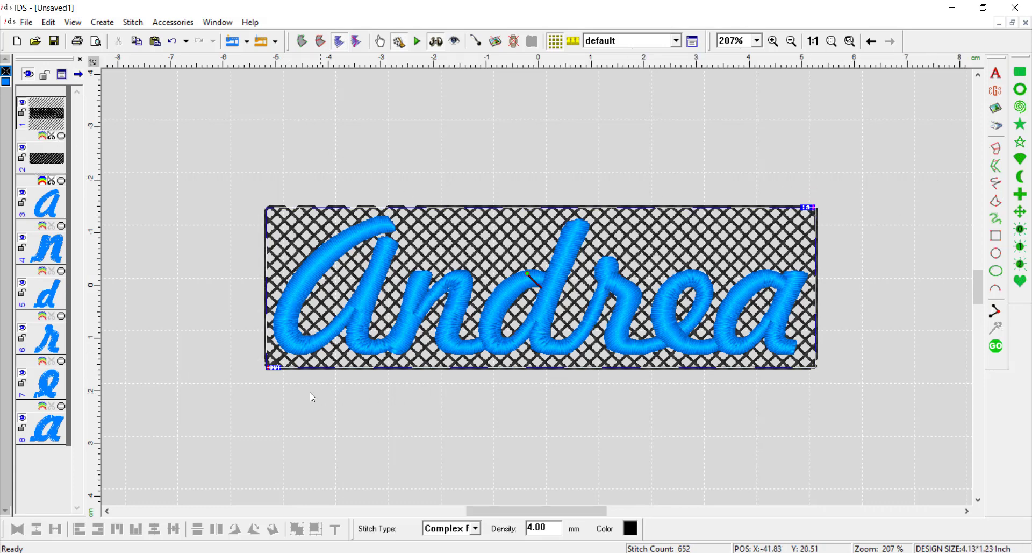
click(41, 168)
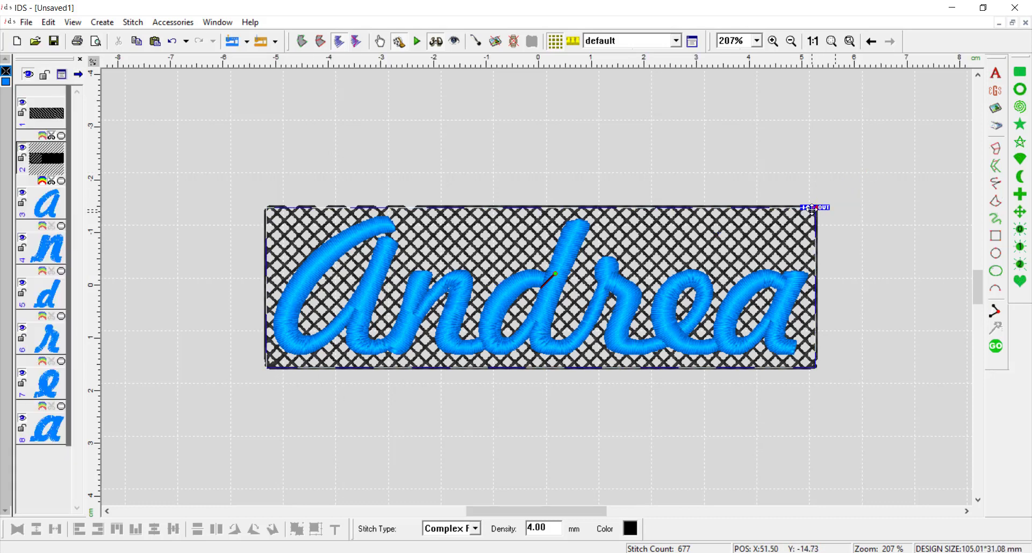
mouse_move(813, 209)
mouse_down()
mouse_move(346, 415)
mouse_move(264, 367)
mouse_up()
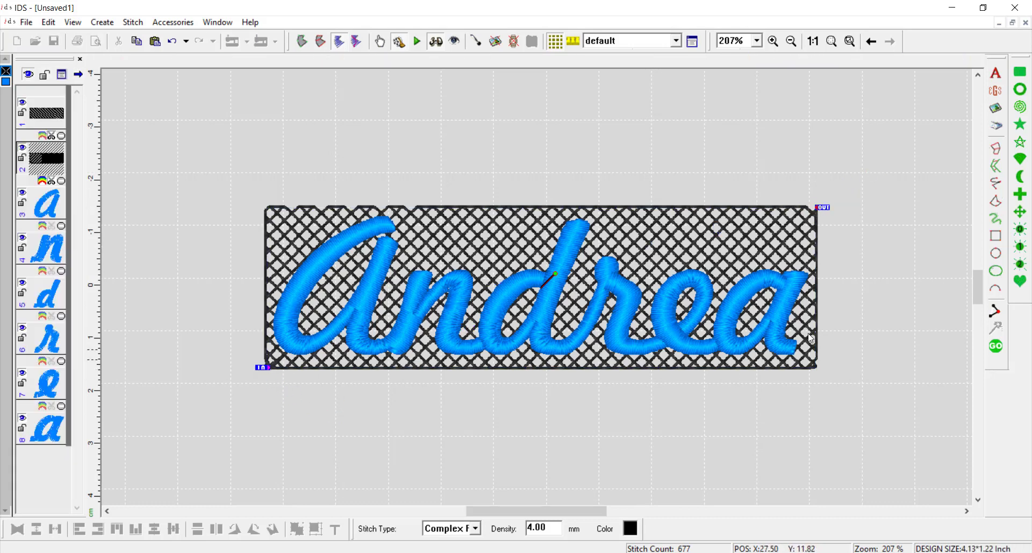
click(846, 314)
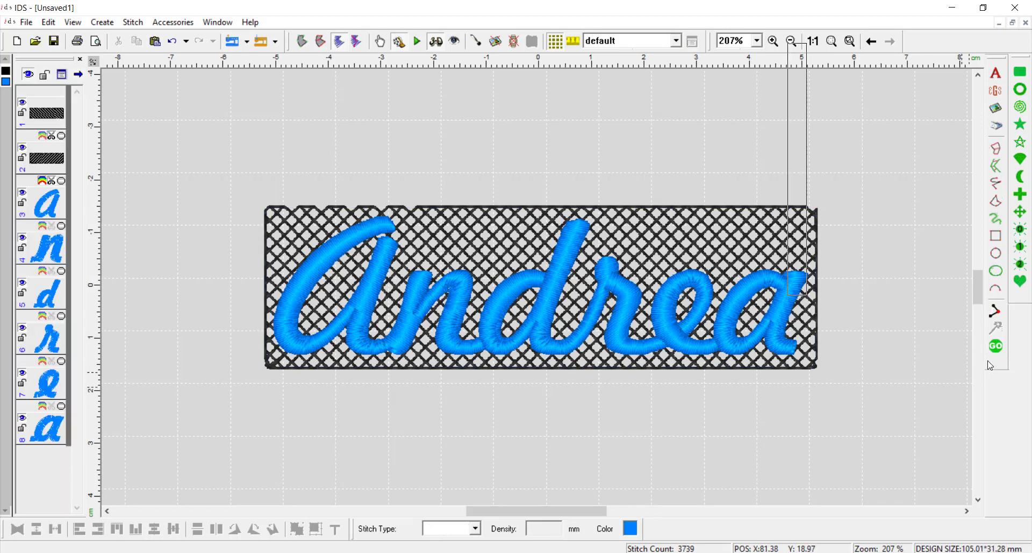
click(996, 345)
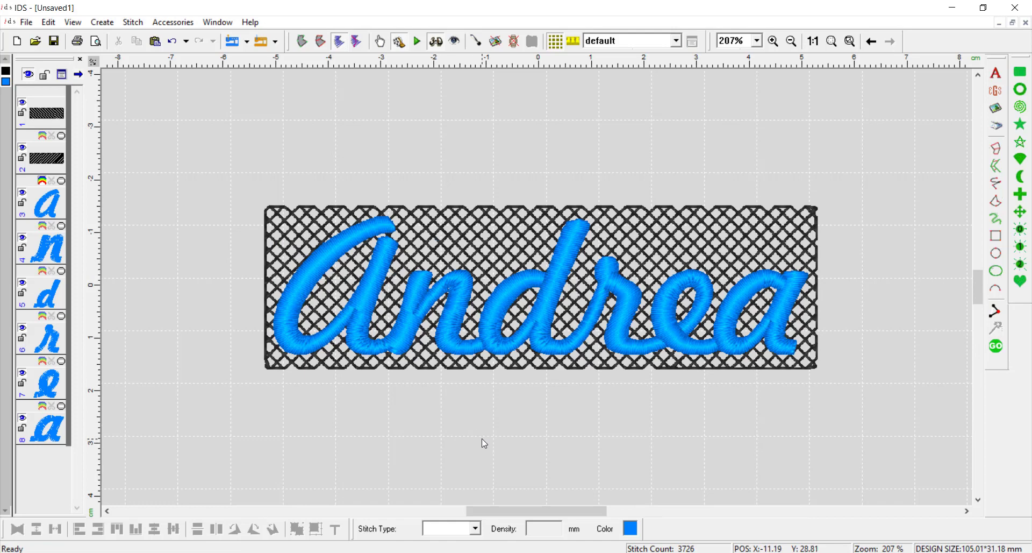
- Set the fill density of both black rectangles to 5 mm
scroll(538, 285, up, 2)
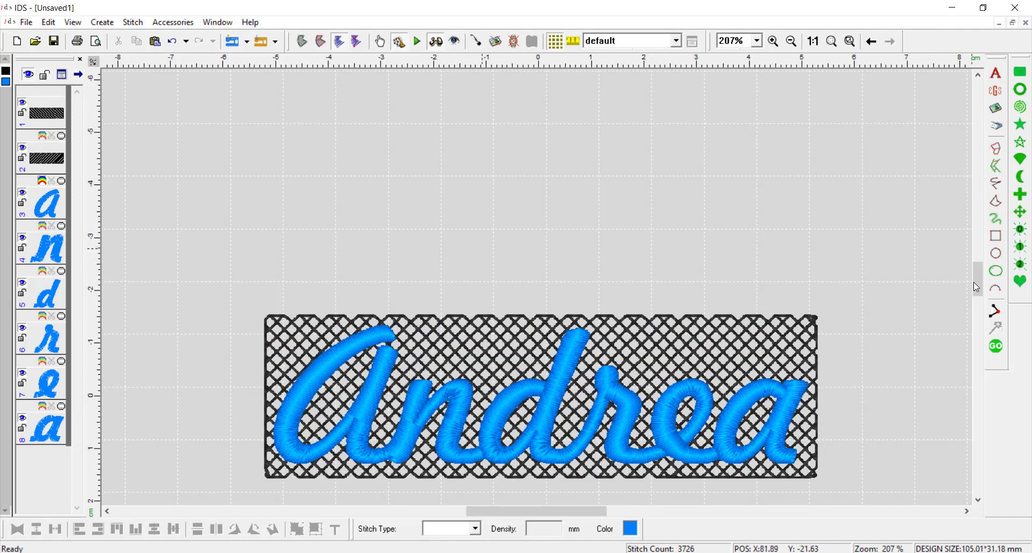
scroll(977, 287, down, 2)
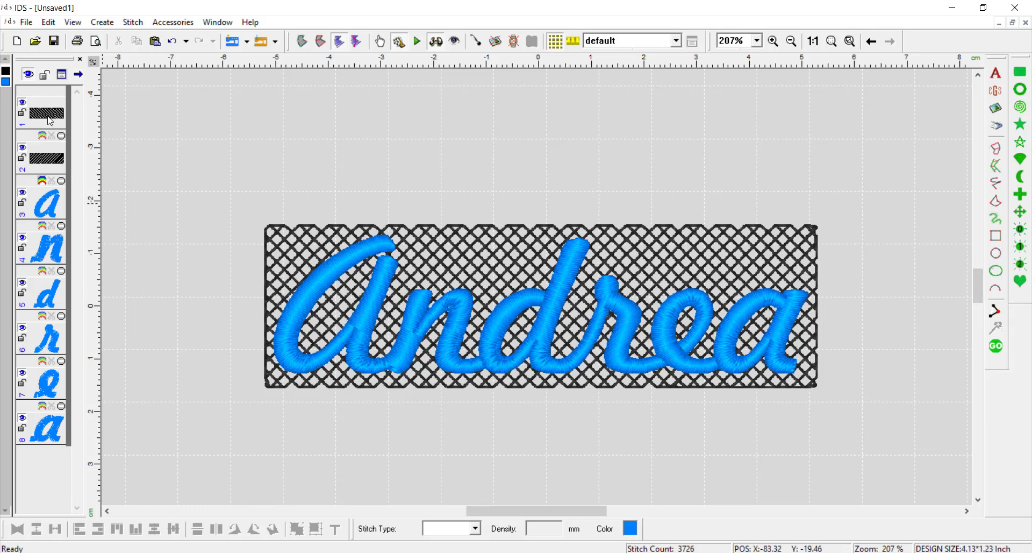
click(50, 121)
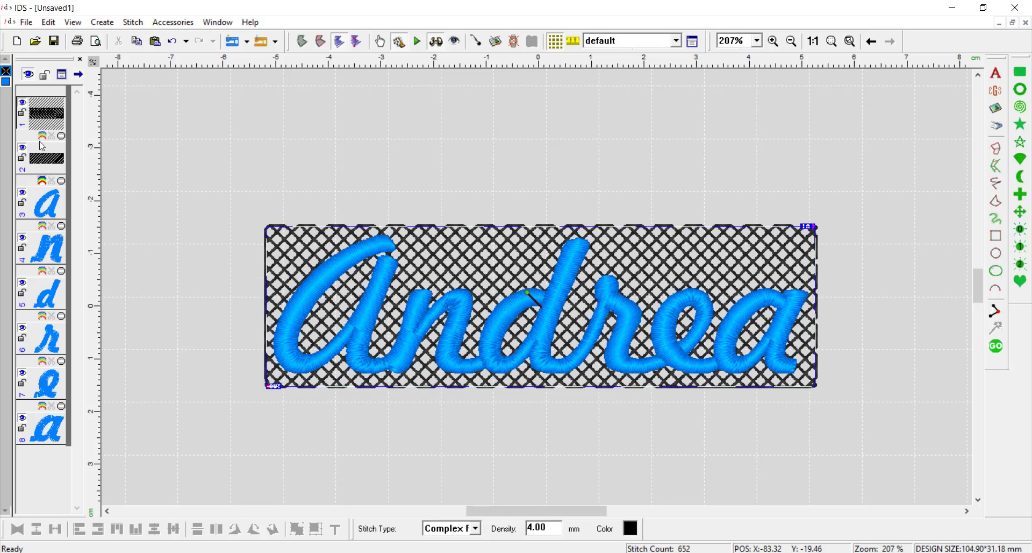
ctrl+click(61, 169)
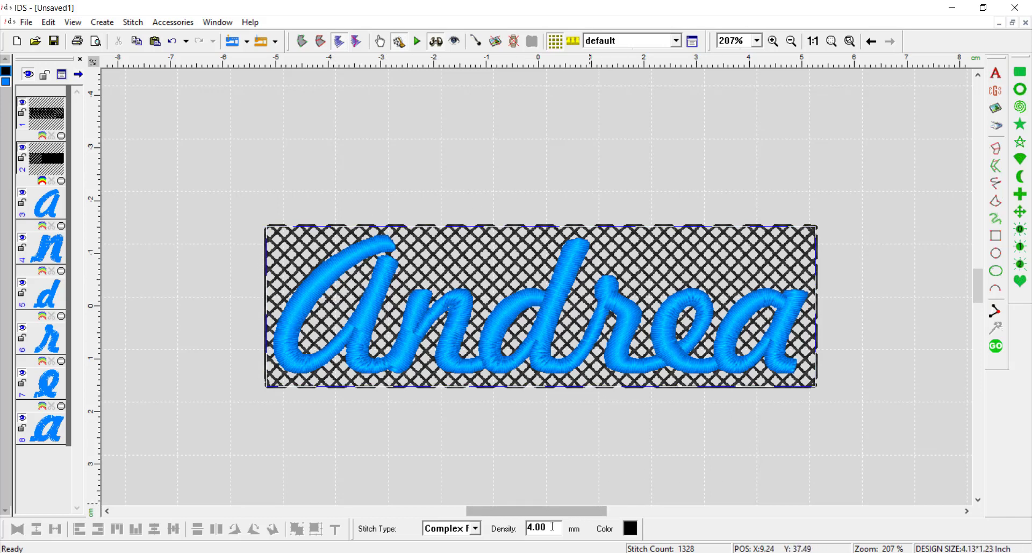
double_click(553, 527)
text(5)
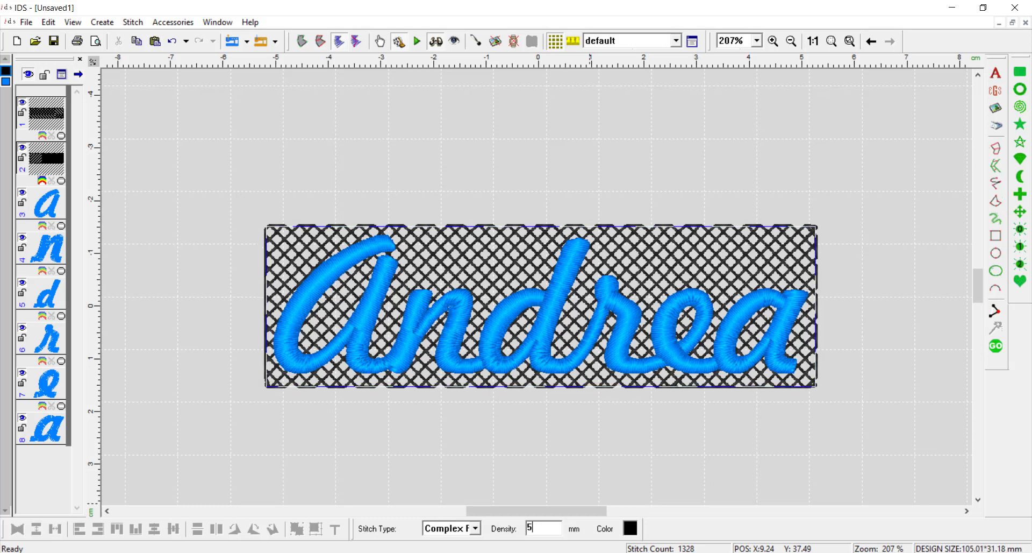
key(Return)
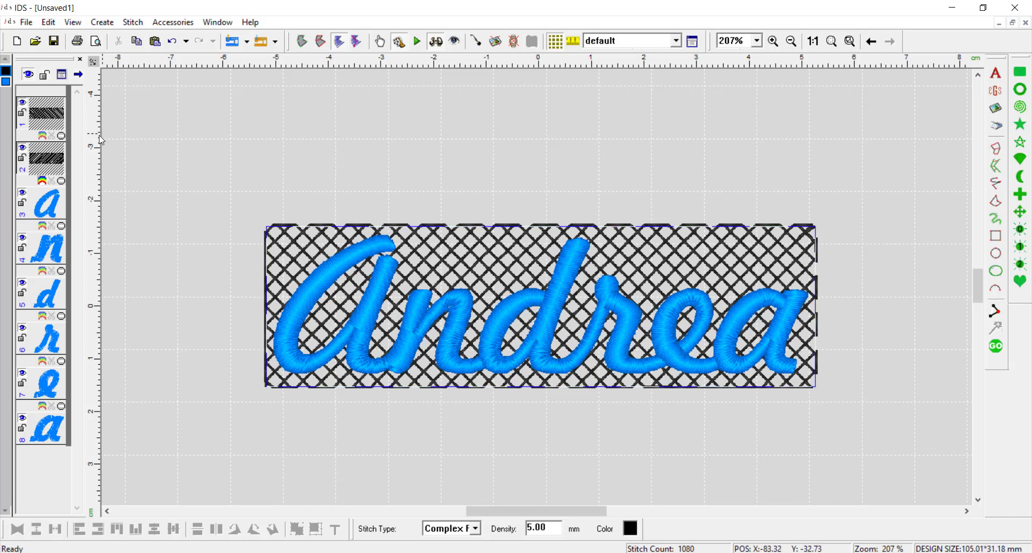
click(534, 269)
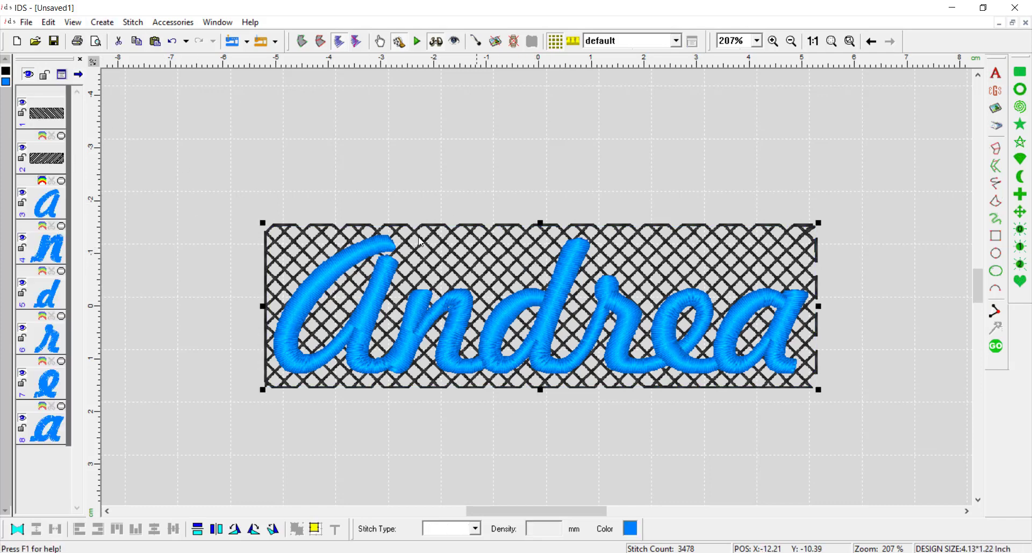
click(373, 306)
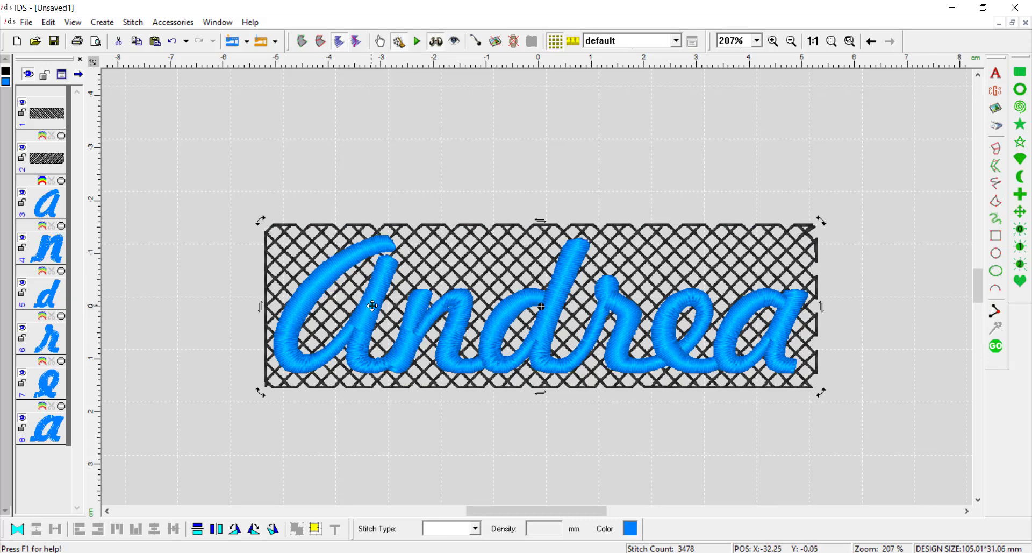
click(407, 181)
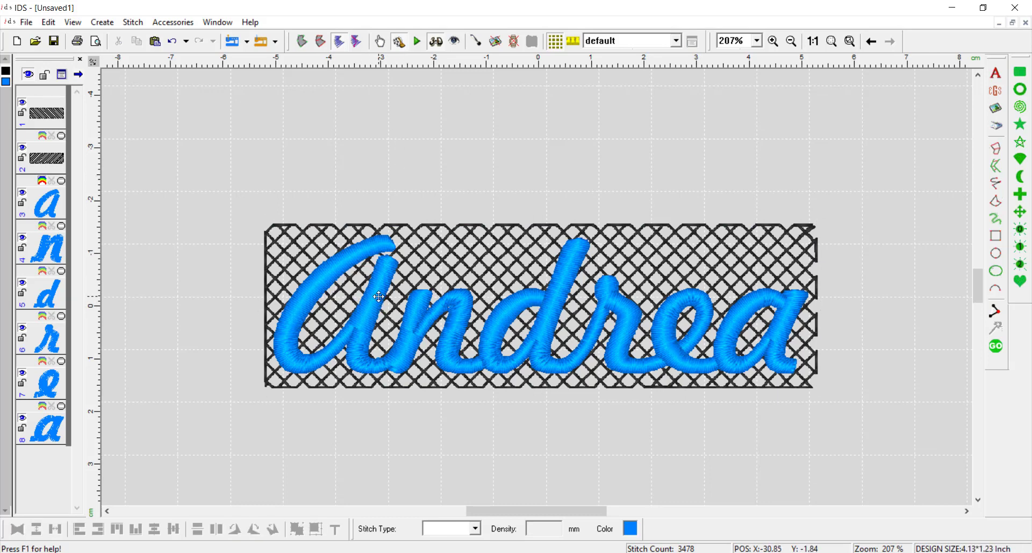
- Move the lettering below the crosshatch and offset the second rectangle up and to the left of the first
drag(379, 296, 522, 469)
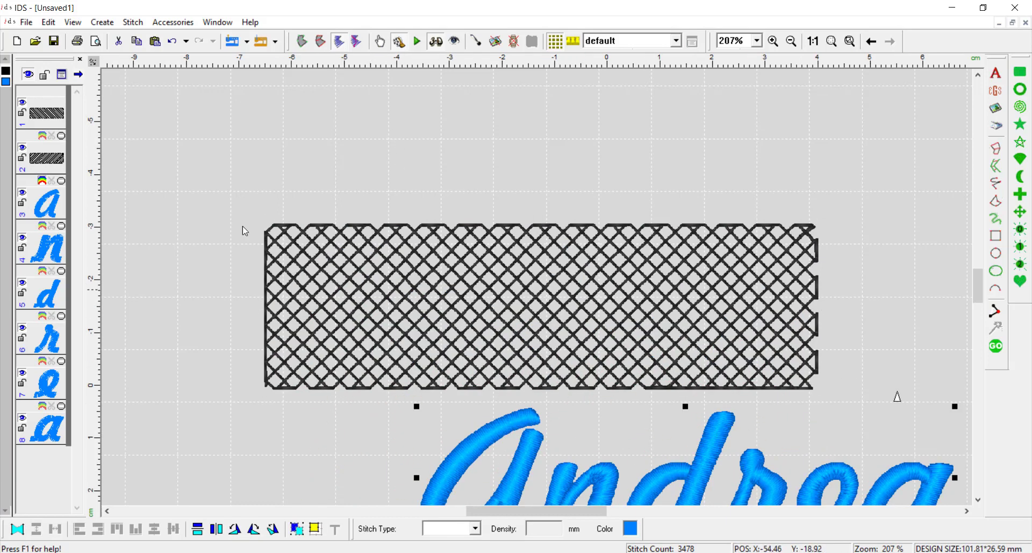
click(413, 305)
drag(503, 318, 403, 221)
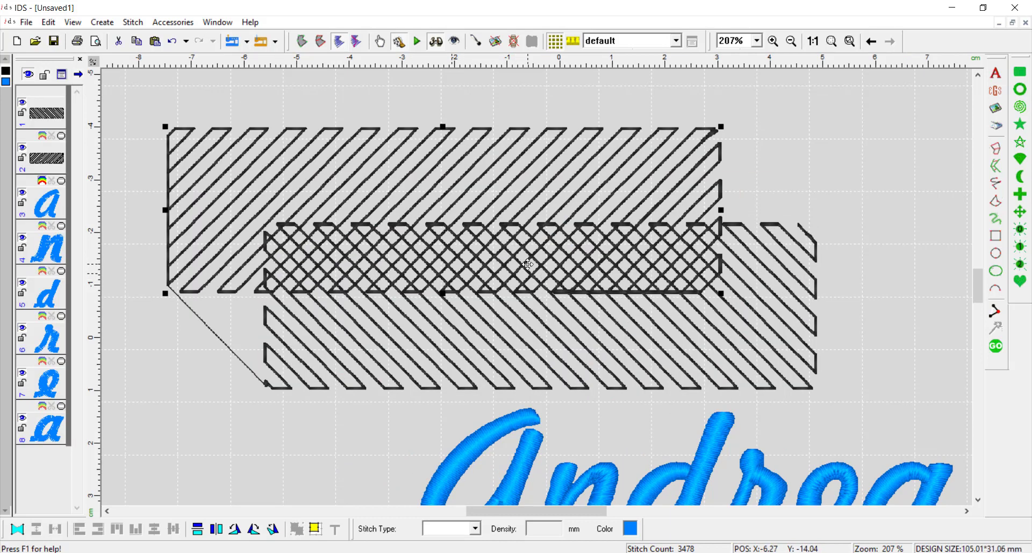
key(ctrl+z)
click(230, 200)
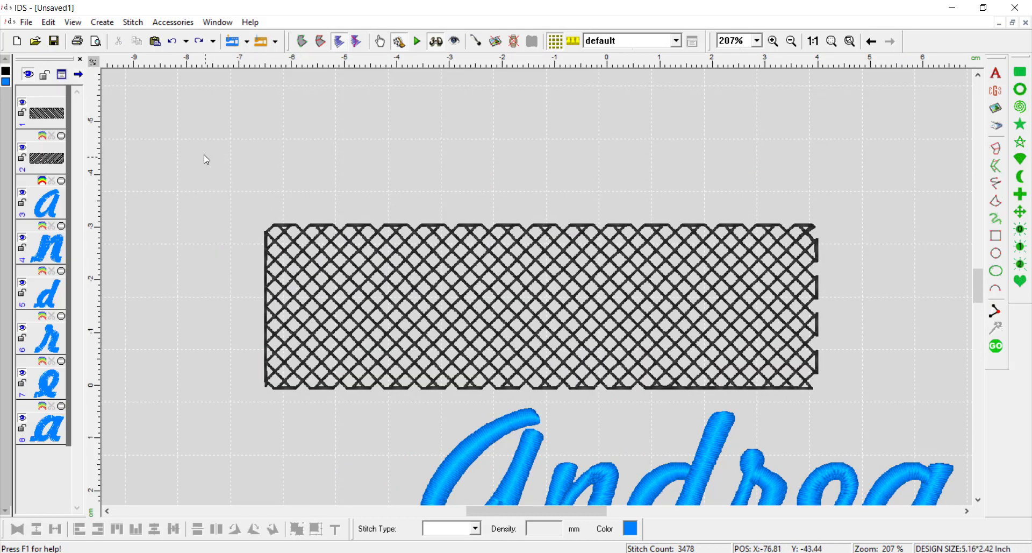
drag(398, 312, 320, 212)
scroll(605, 218, down, 5)
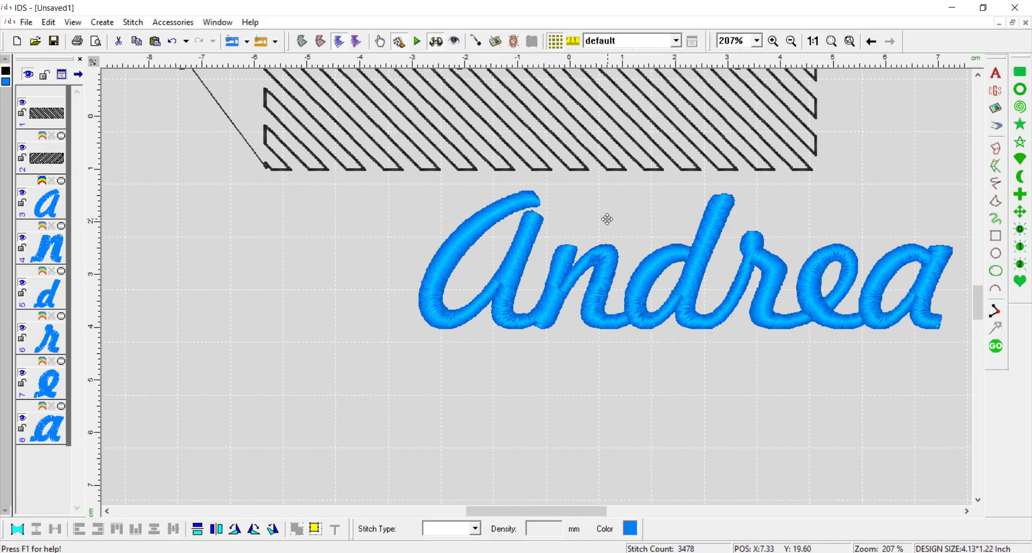
- Select both black rectangles and align them to the vertical center and the horizontal center so they overlap exactly
scroll(606, 221, up, 7)
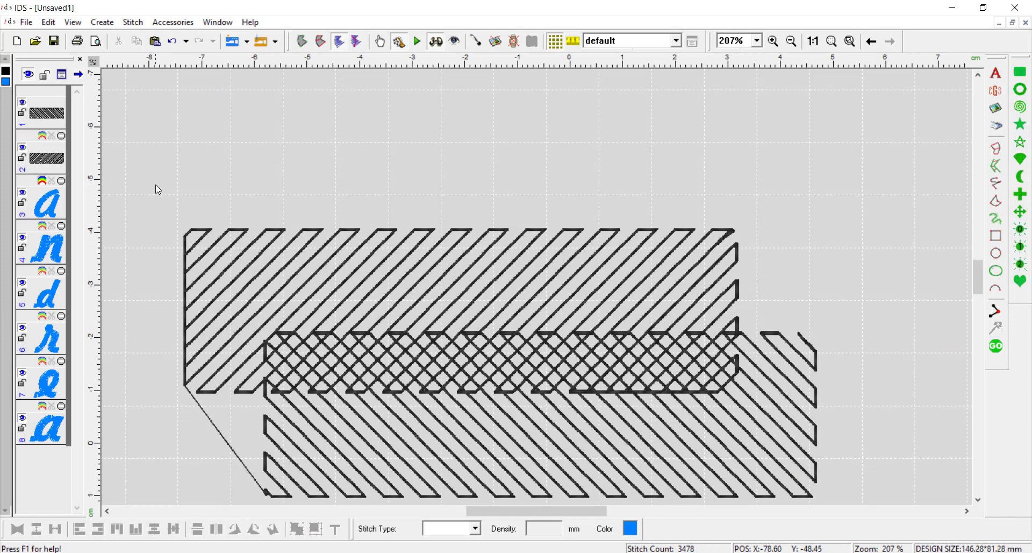
drag(154, 171, 856, 493)
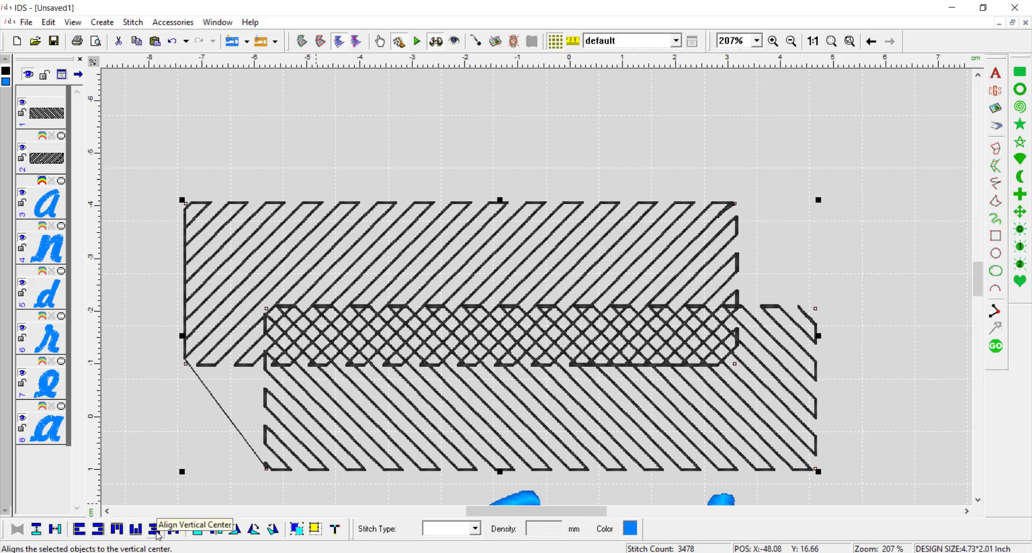
click(157, 531)
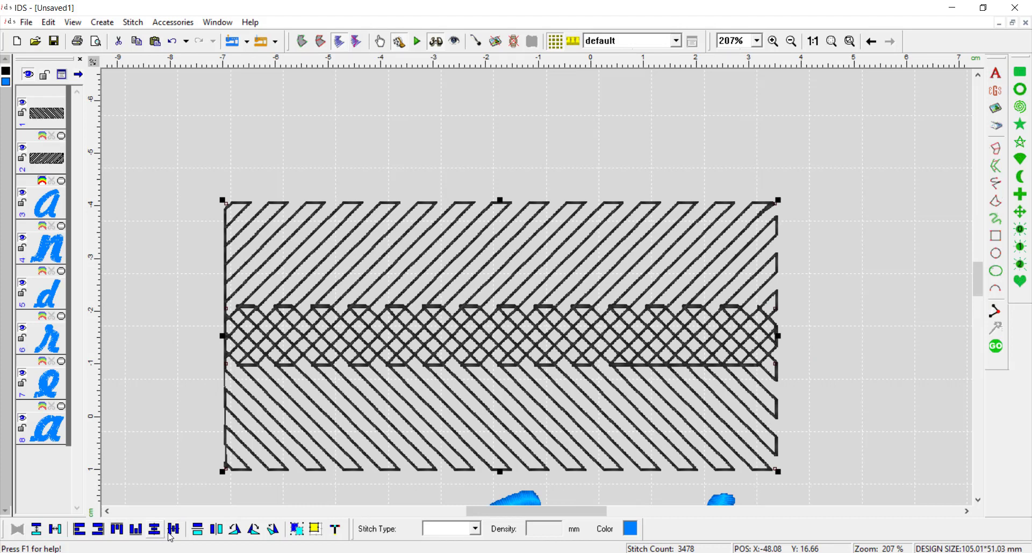
click(172, 529)
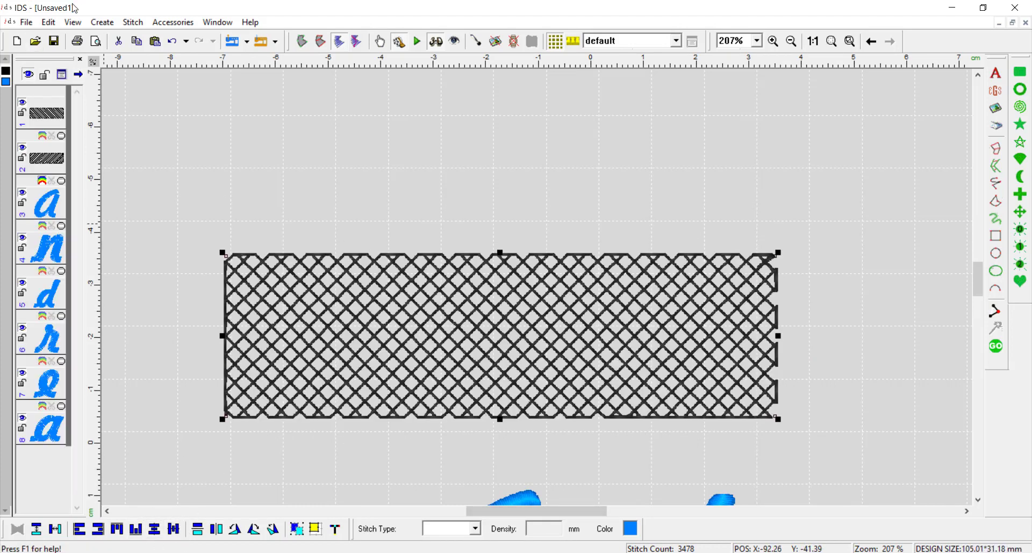
click(49, 23)
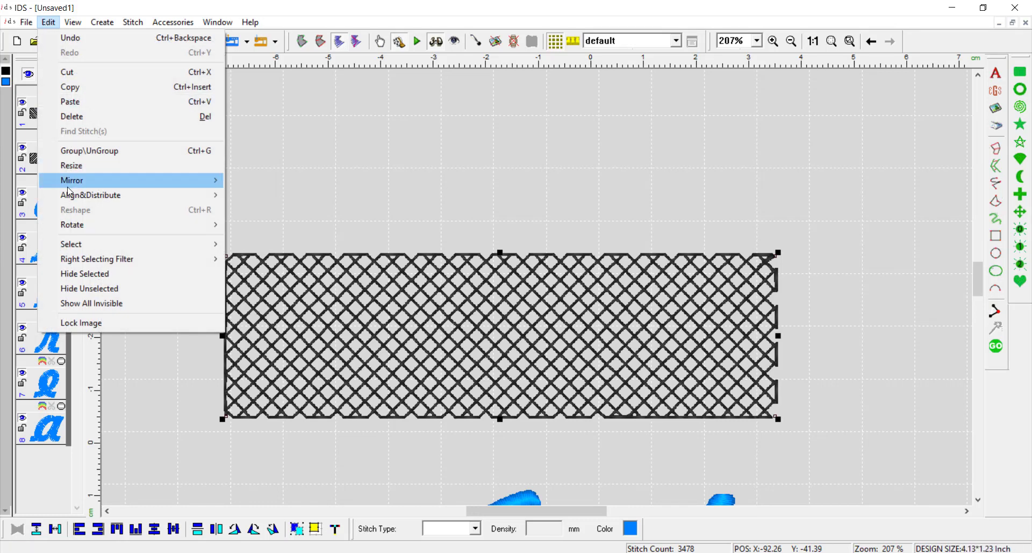
mouse_move(74, 199)
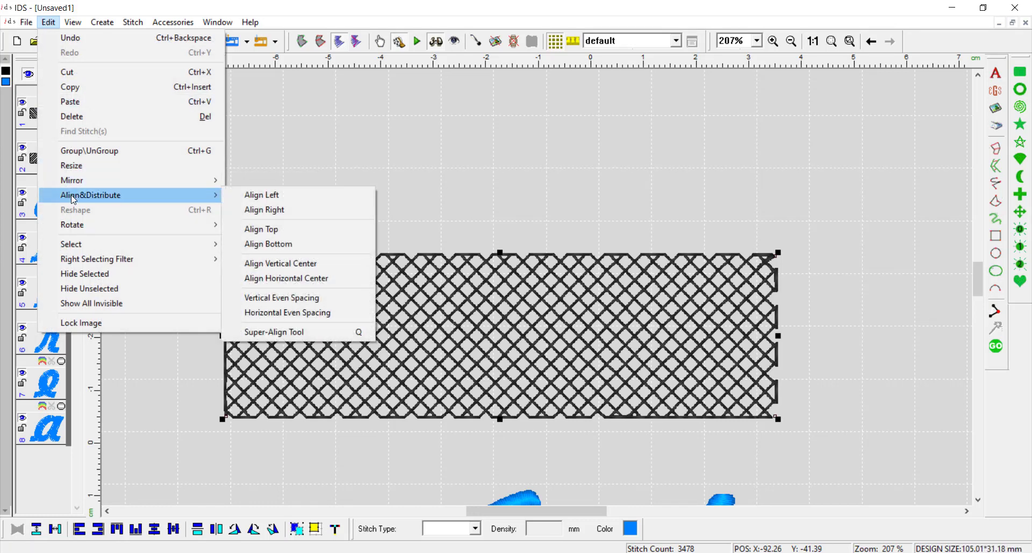
click(454, 166)
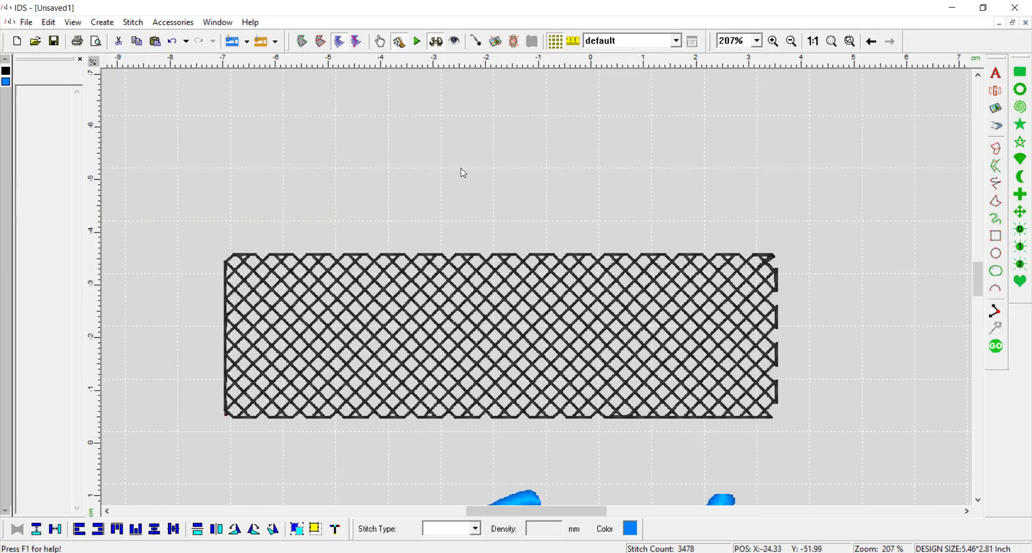
- Select both aligned black rectangles and group them into a single object
drag(511, 343, 876, 455)
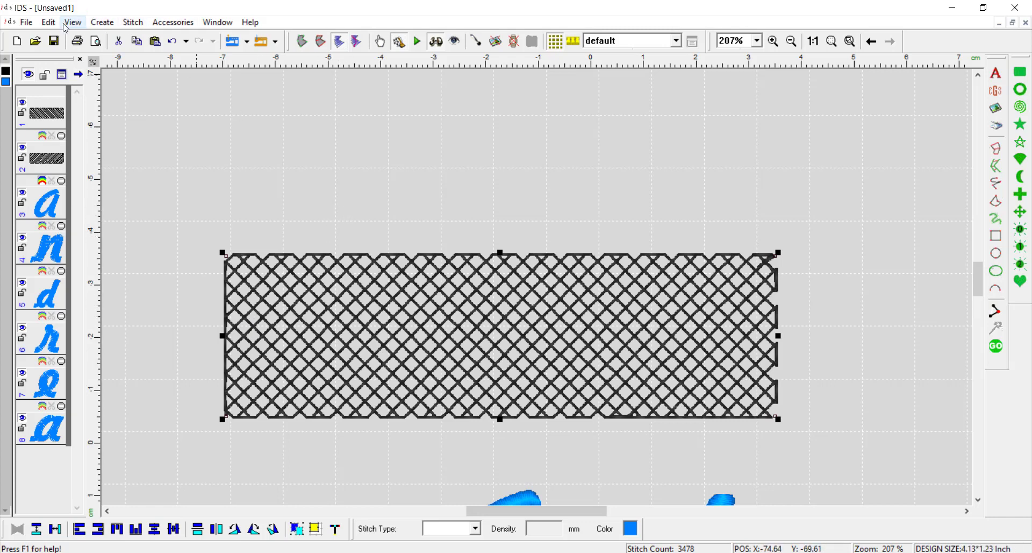
click(48, 22)
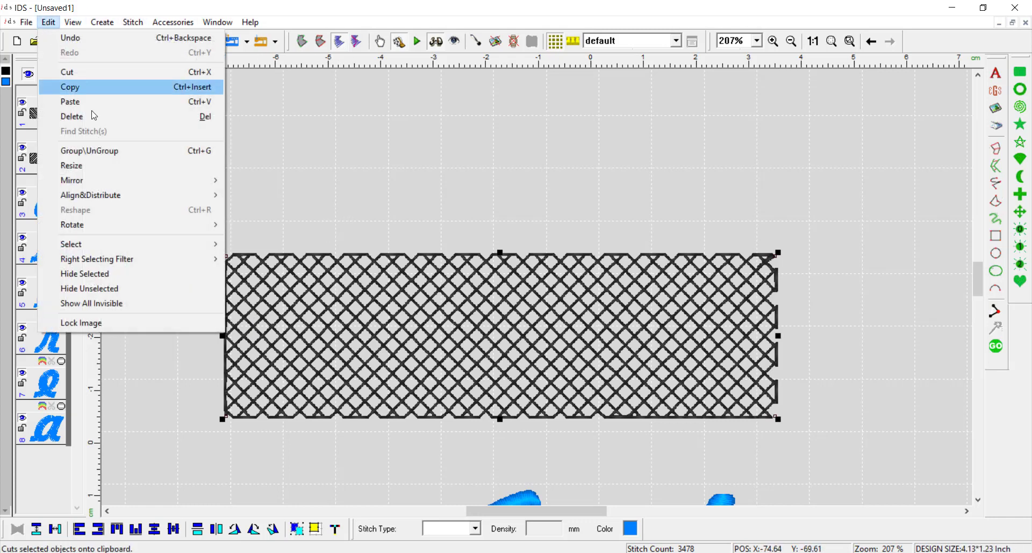
click(100, 153)
- Center the lettering on the grouped crosshatch by aligning both to the vertical center and the horizontal center
scroll(560, 355, down, 3)
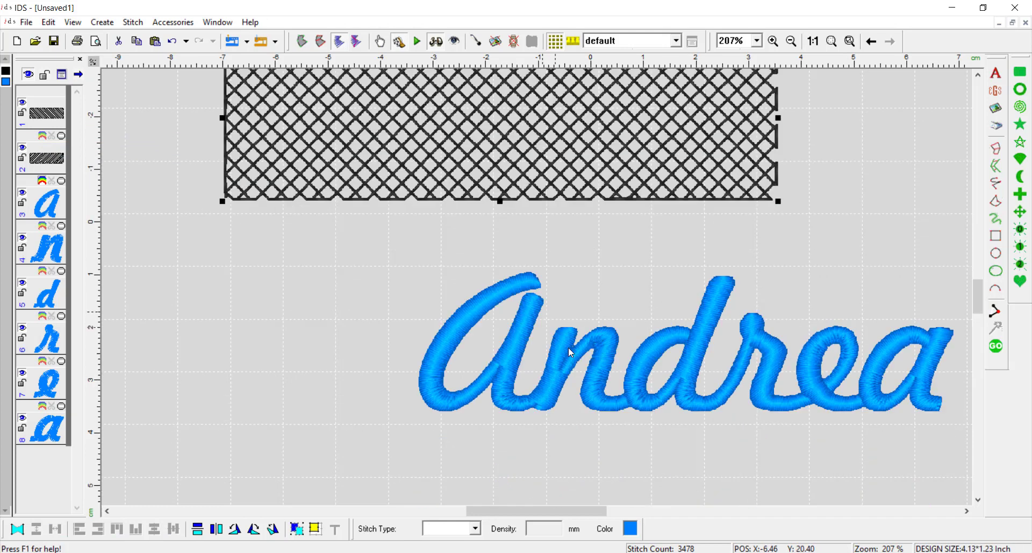
click(571, 379)
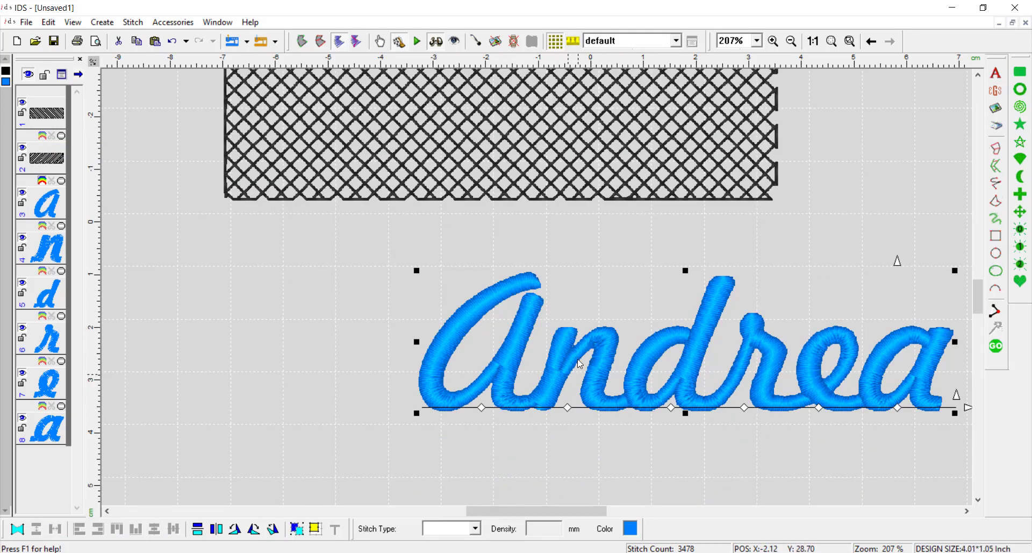
shift+click(451, 149)
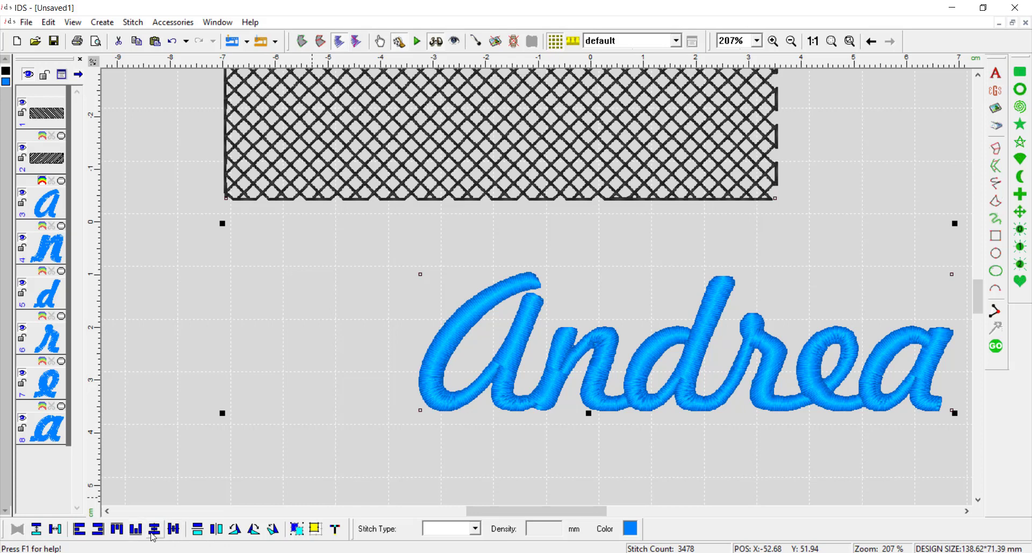
click(154, 532)
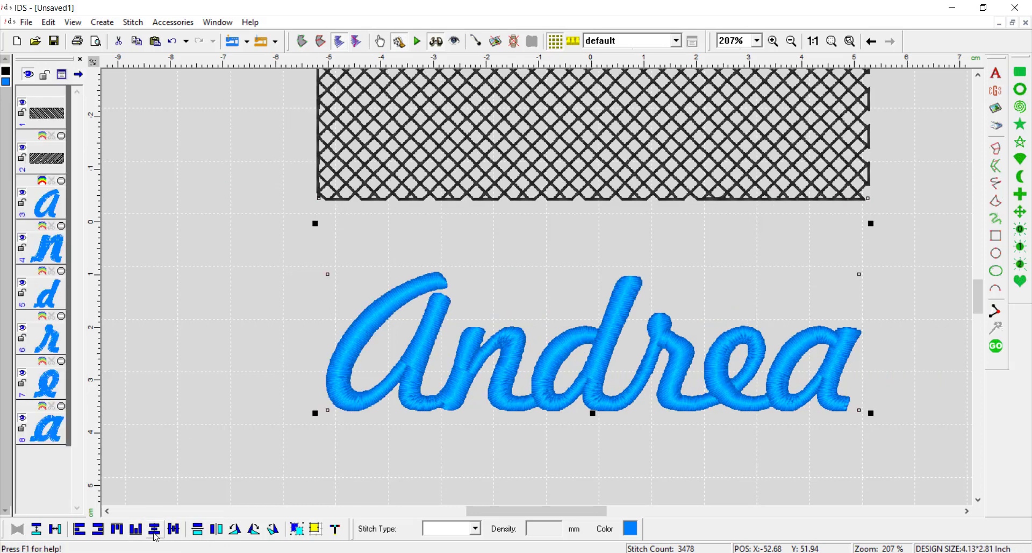
click(175, 530)
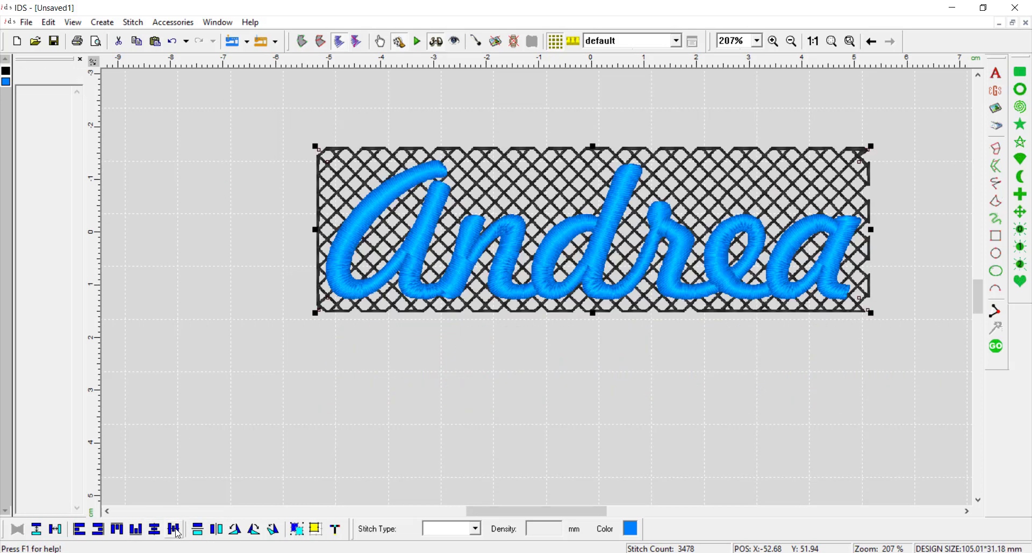
click(164, 333)
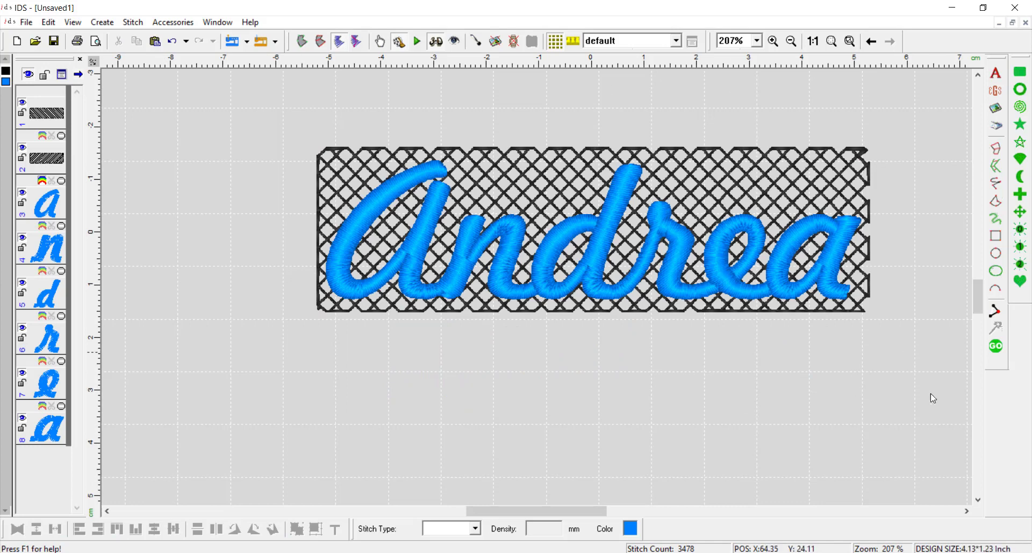
click(967, 511)
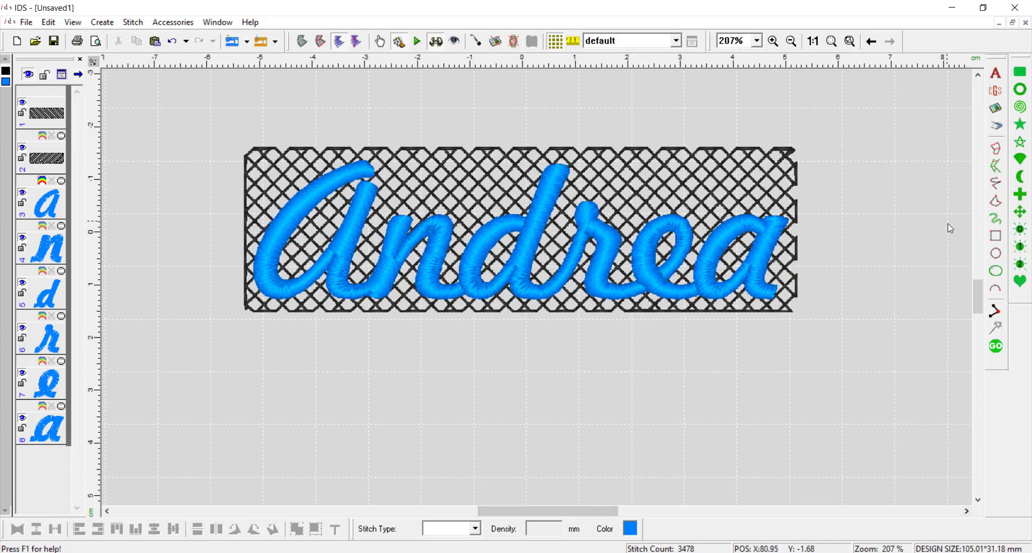
drag(978, 294, 978, 291)
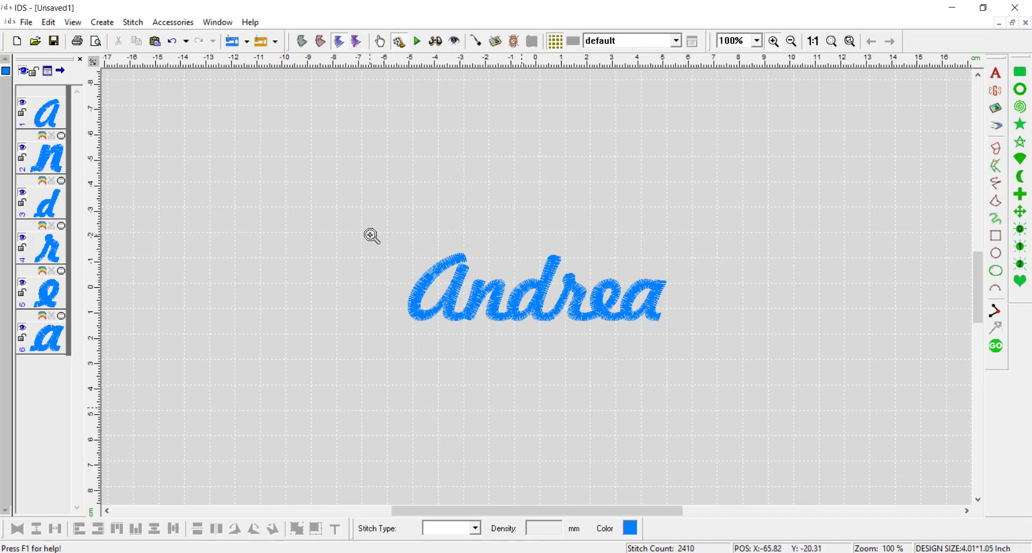
- Start a freehand area around the standalone lettering with stitch type Complex Fill and color black
drag(379, 236, 692, 355)
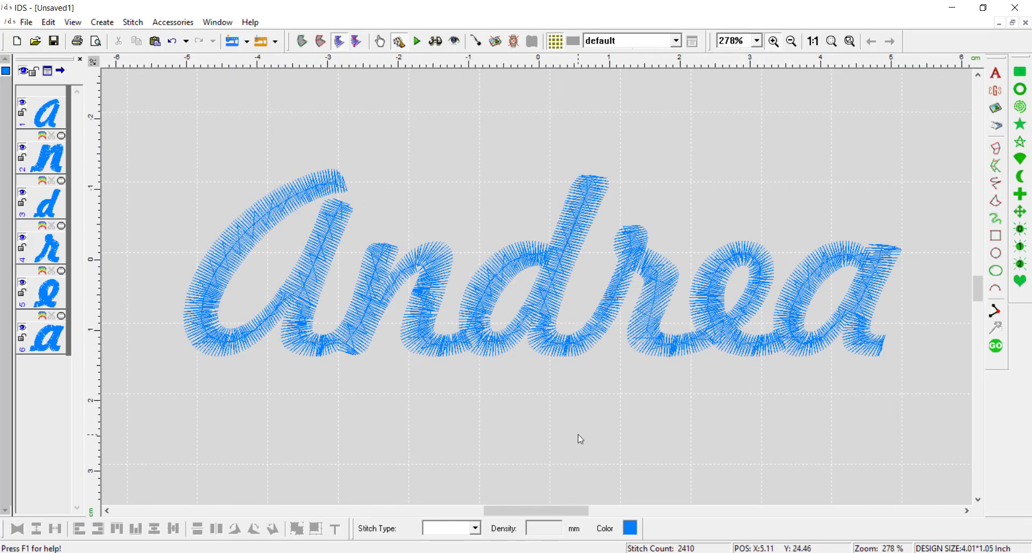
click(1001, 203)
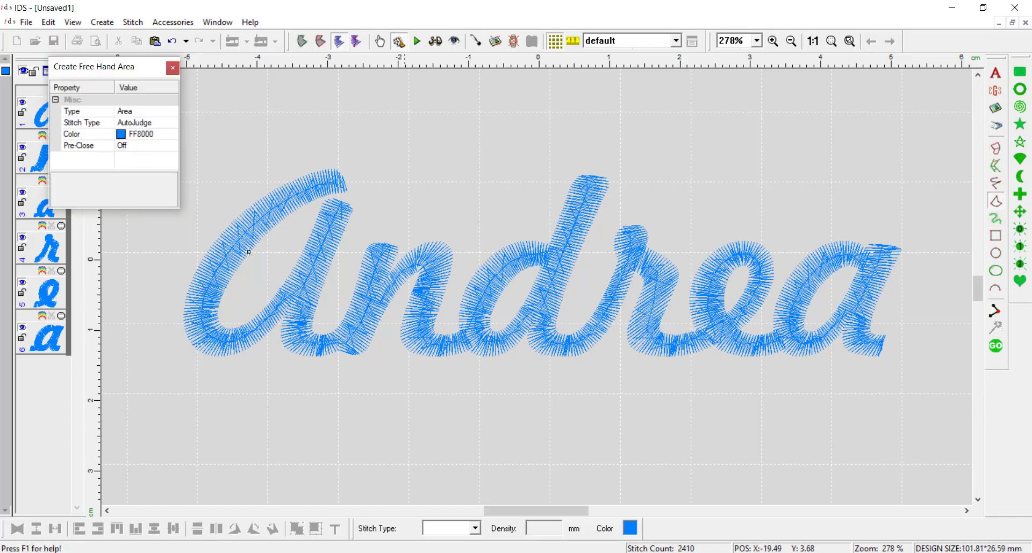
click(152, 122)
click(175, 124)
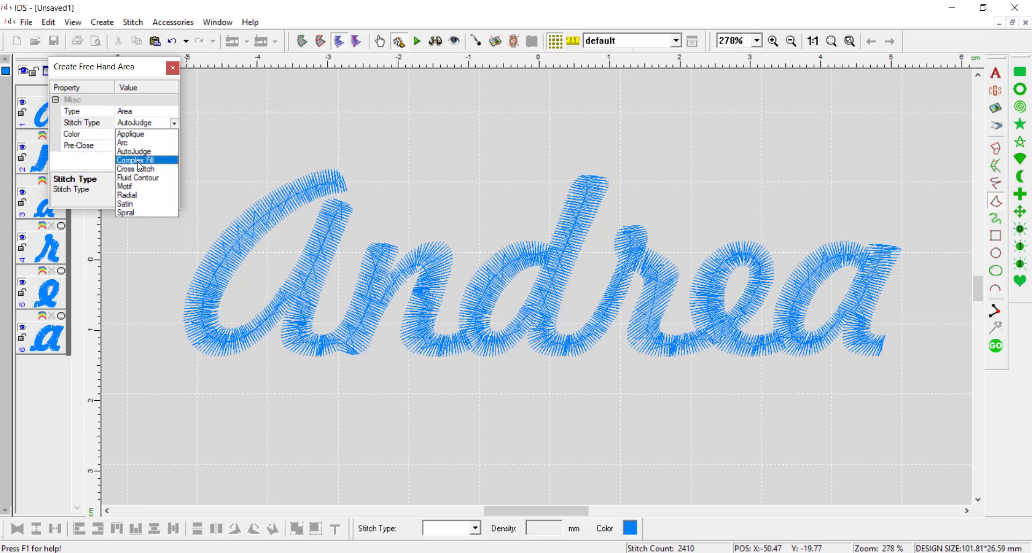
click(142, 161)
click(149, 133)
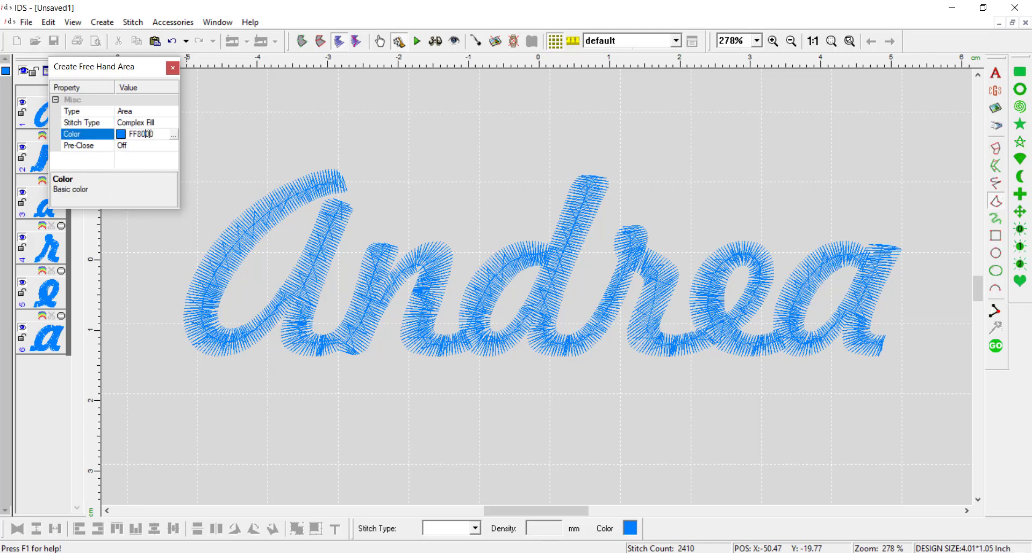
click(175, 135)
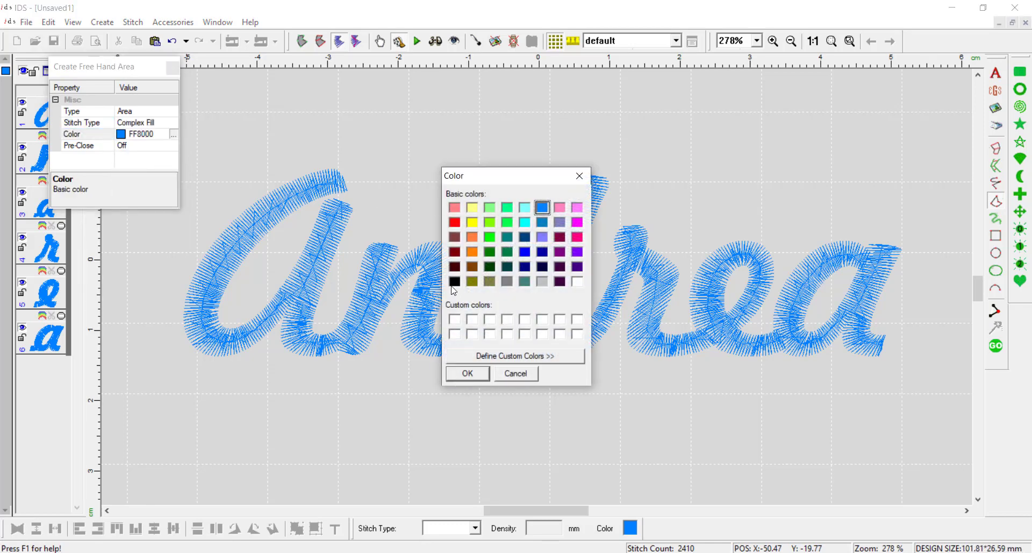
click(464, 377)
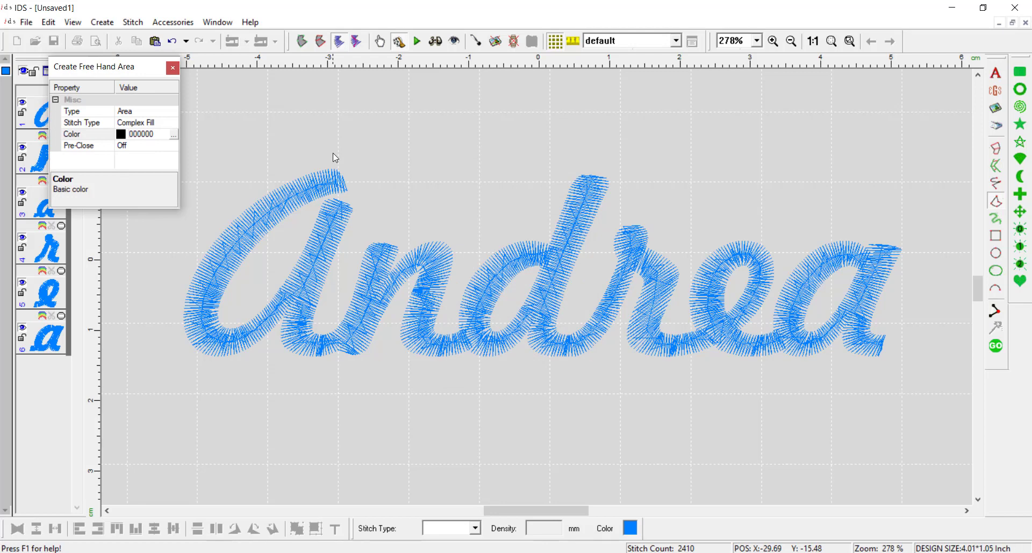
- Trace the area outline around the first letter, from above its peak down its outer curve to the base
click(337, 151)
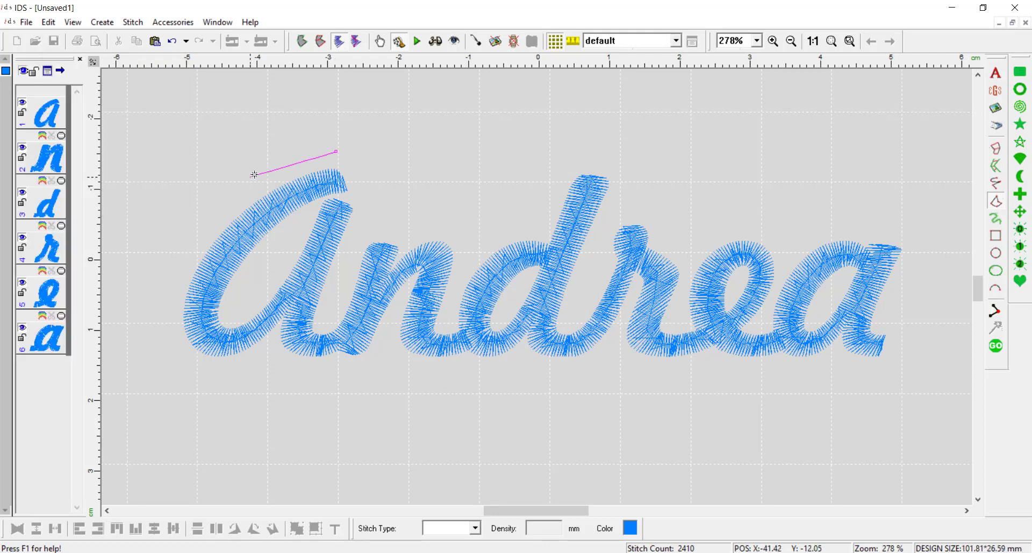
click(257, 174)
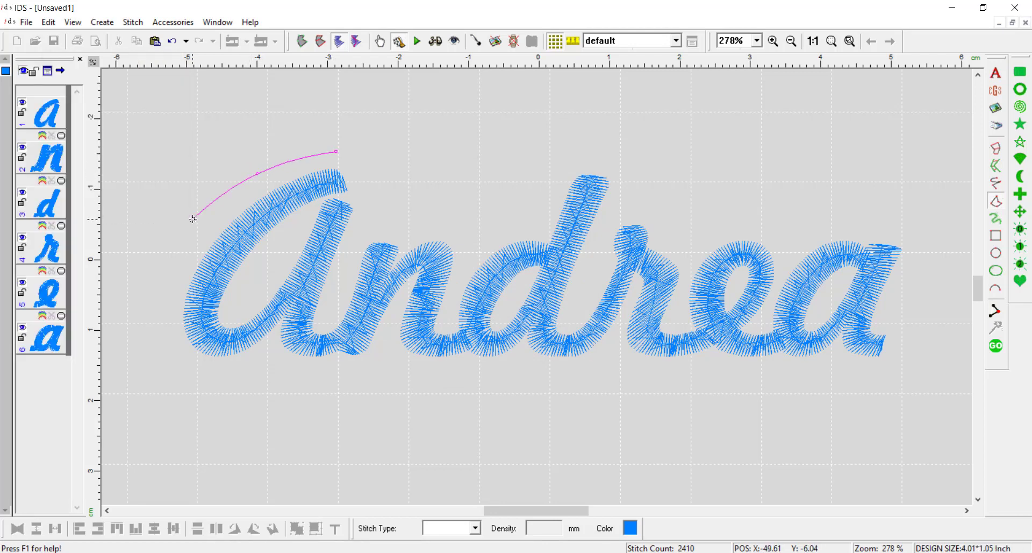
click(180, 250)
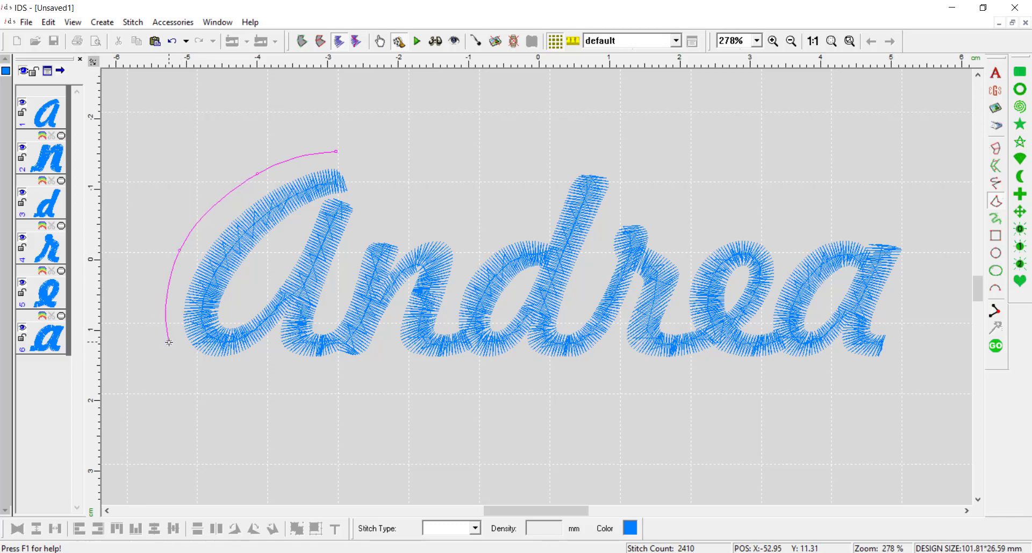
click(164, 347)
click(220, 370)
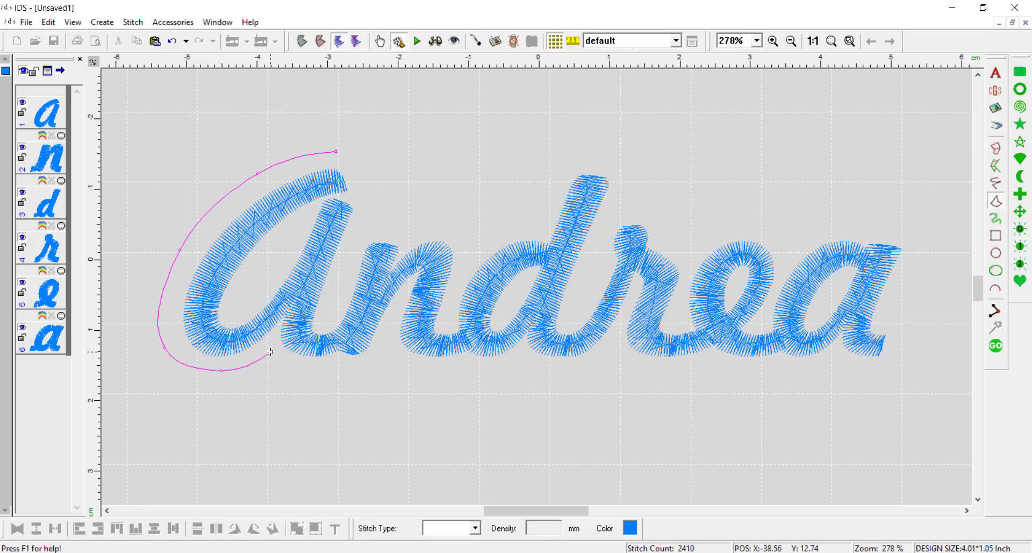
- Continue the area outline along the underside of the lettering in shallow scallops to the end of the last letter
click(298, 368)
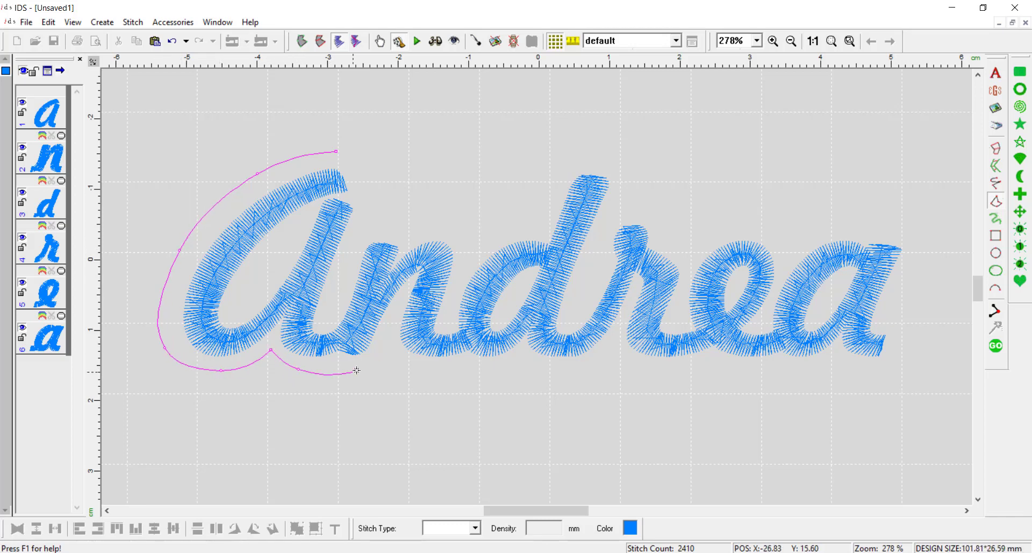
click(399, 356)
click(442, 372)
click(482, 363)
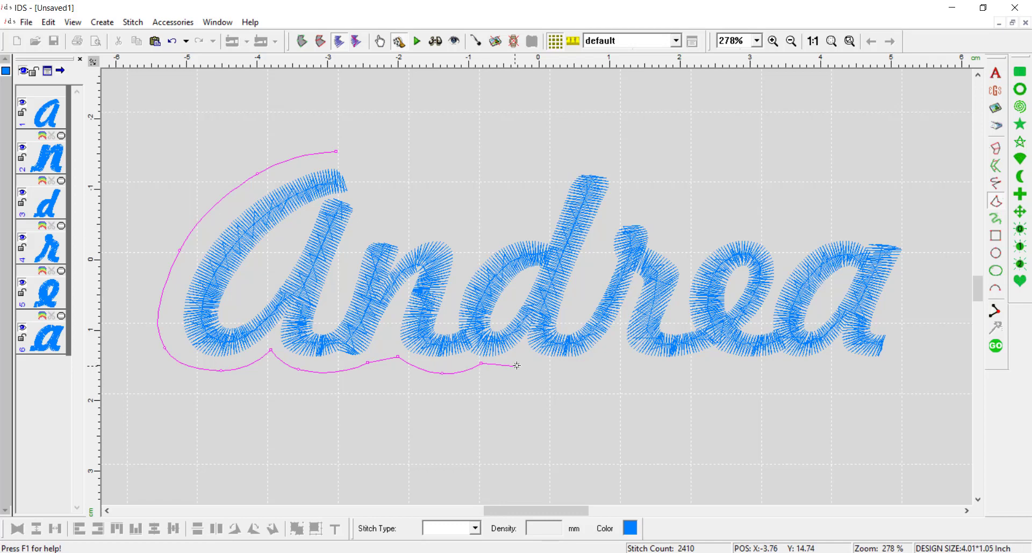
click(511, 365)
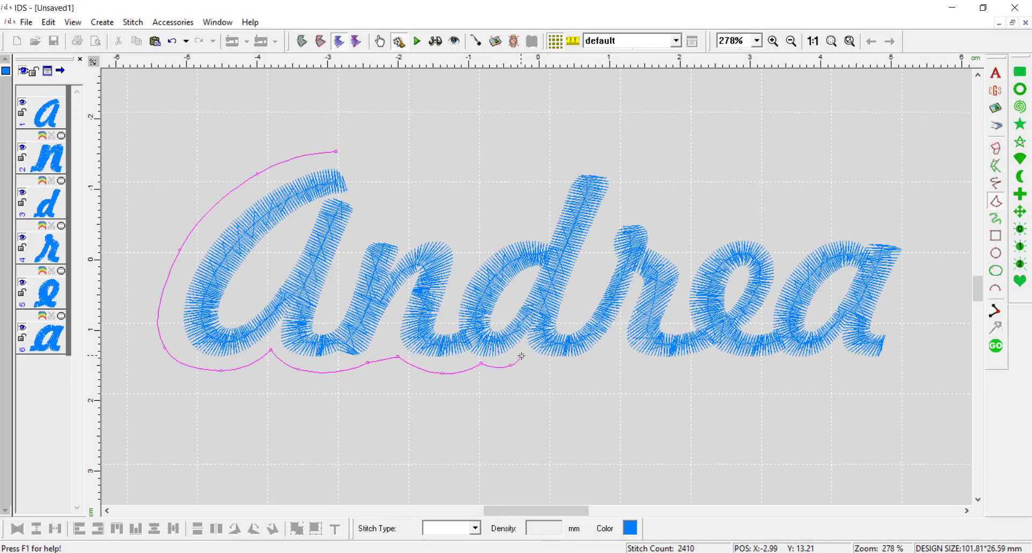
click(560, 367)
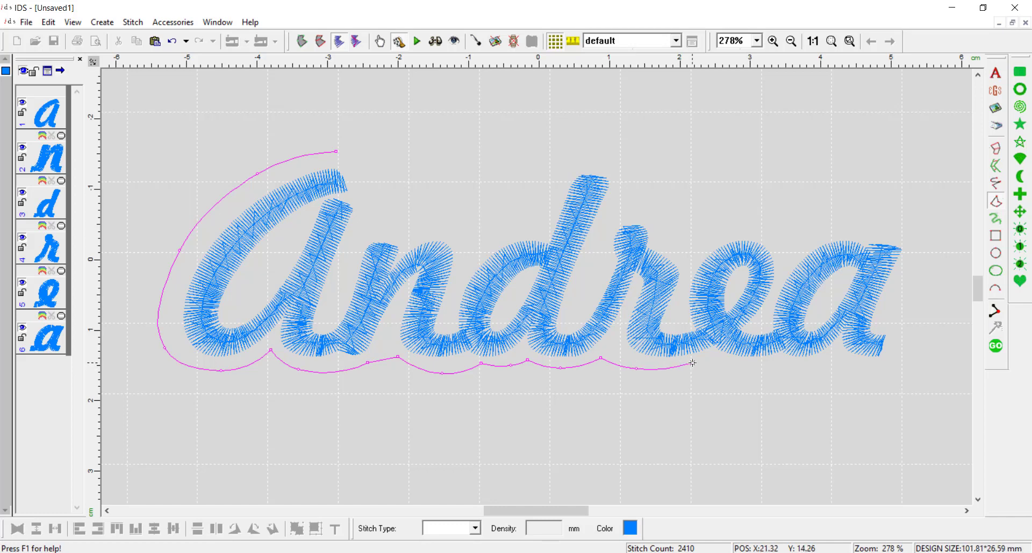
click(712, 362)
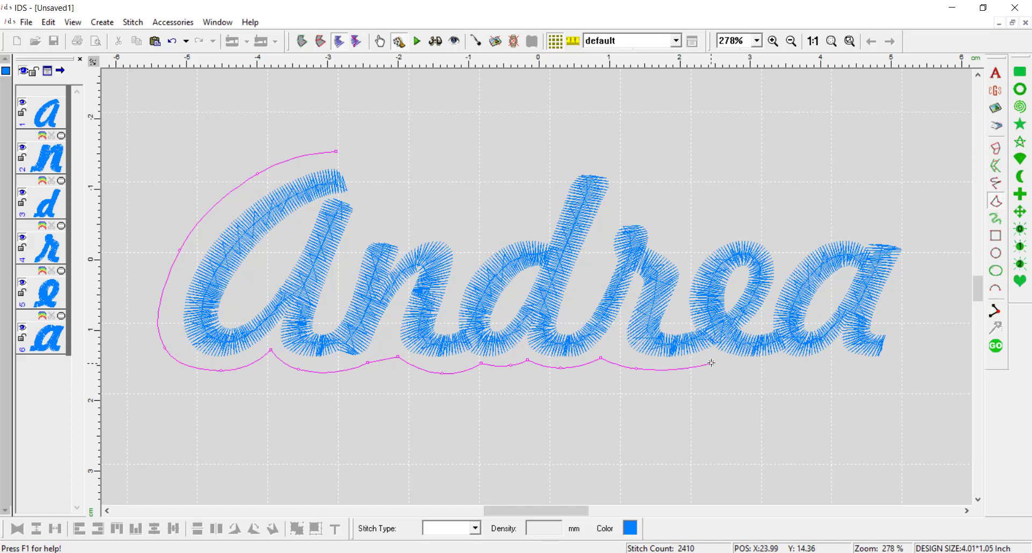
click(759, 369)
click(836, 358)
click(892, 370)
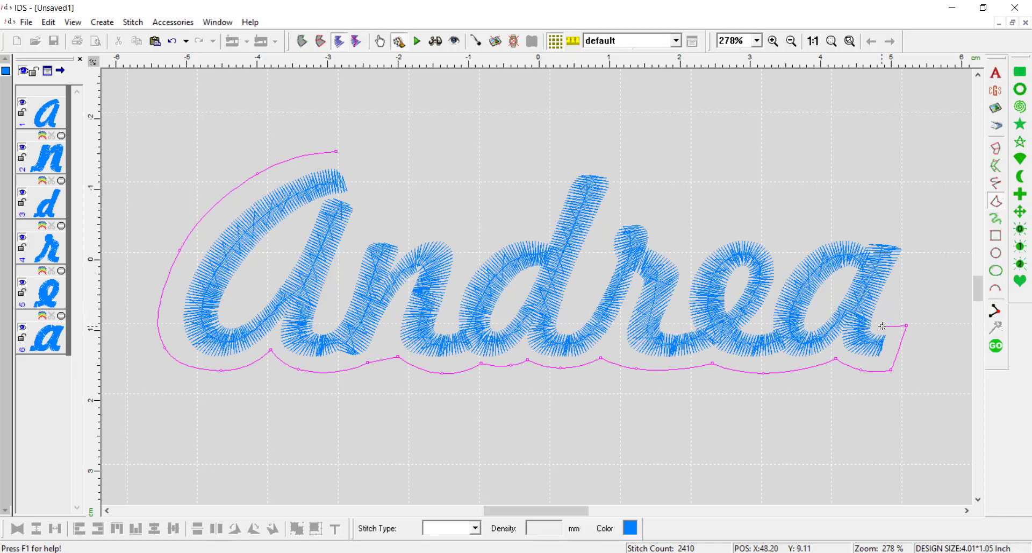
- Trace the outline up around the last letter and back along the lettering's upper contour, closing the area near its starting point
click(884, 310)
click(829, 230)
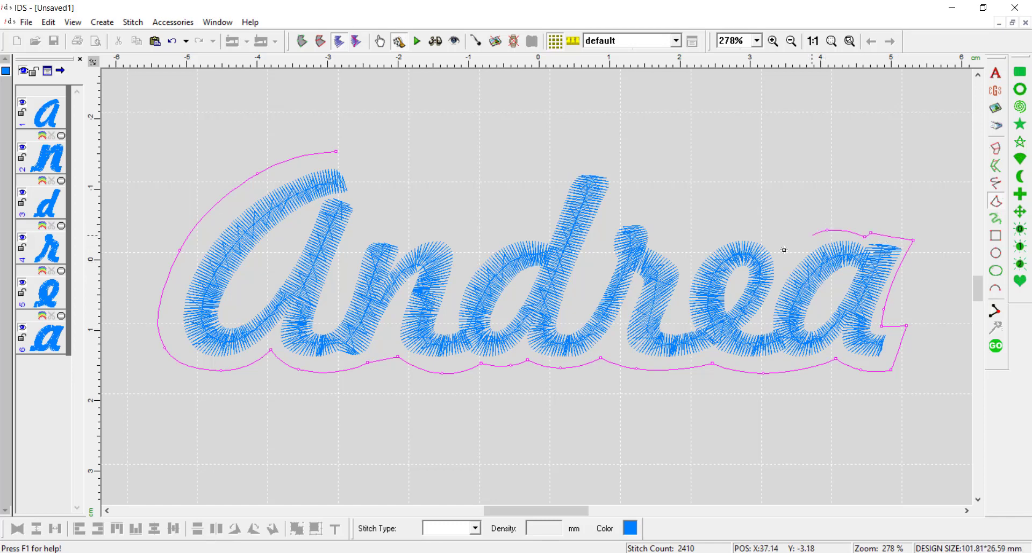
click(764, 231)
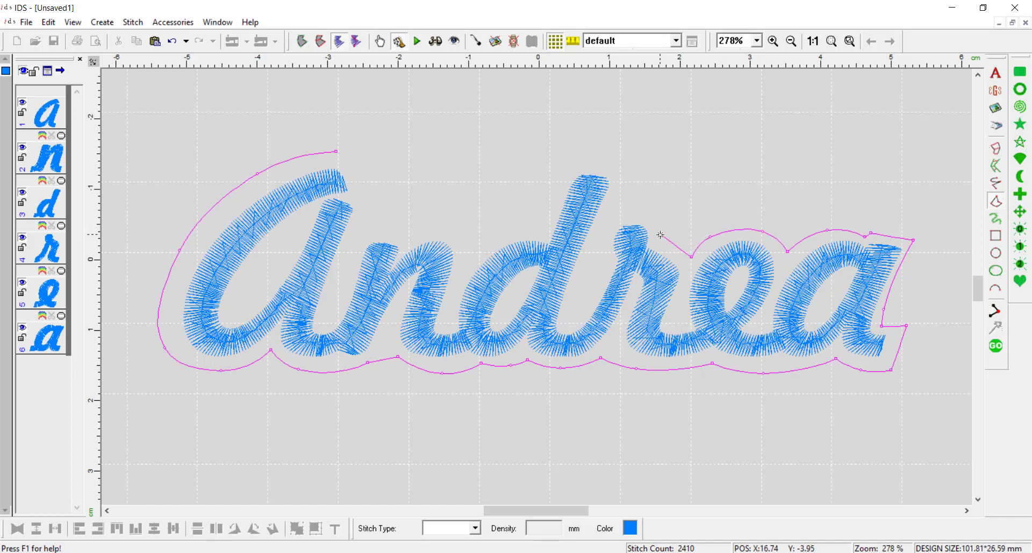
click(617, 216)
click(600, 163)
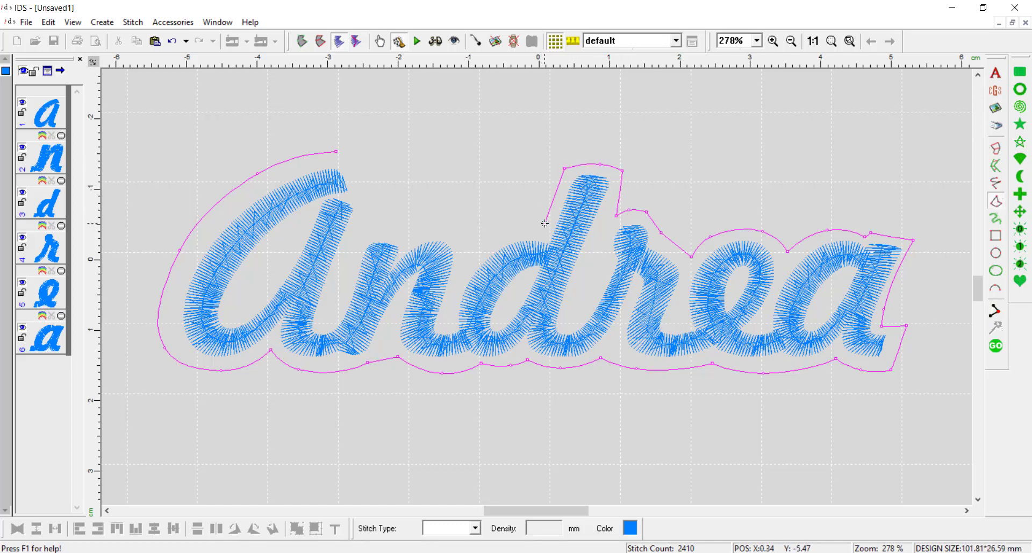
click(497, 234)
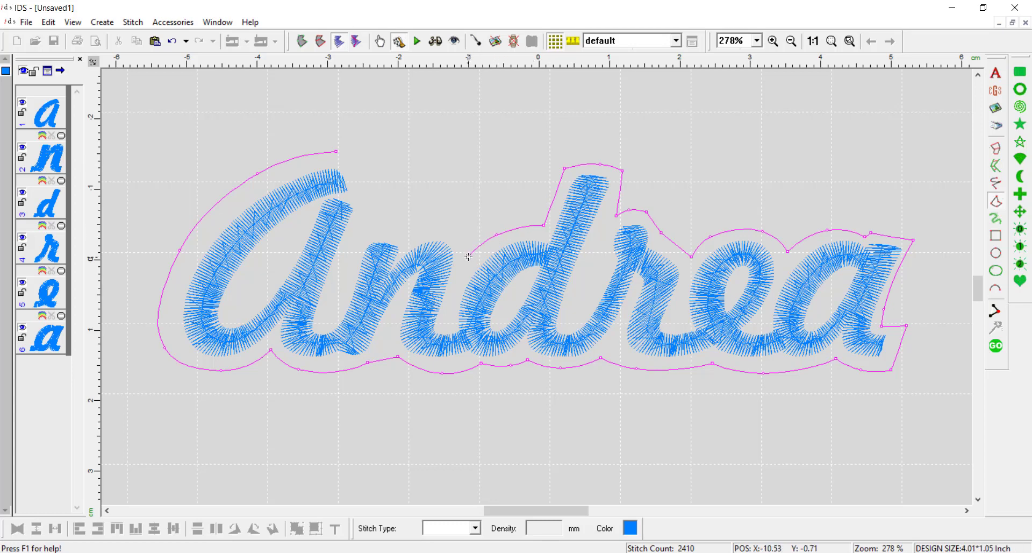
click(456, 228)
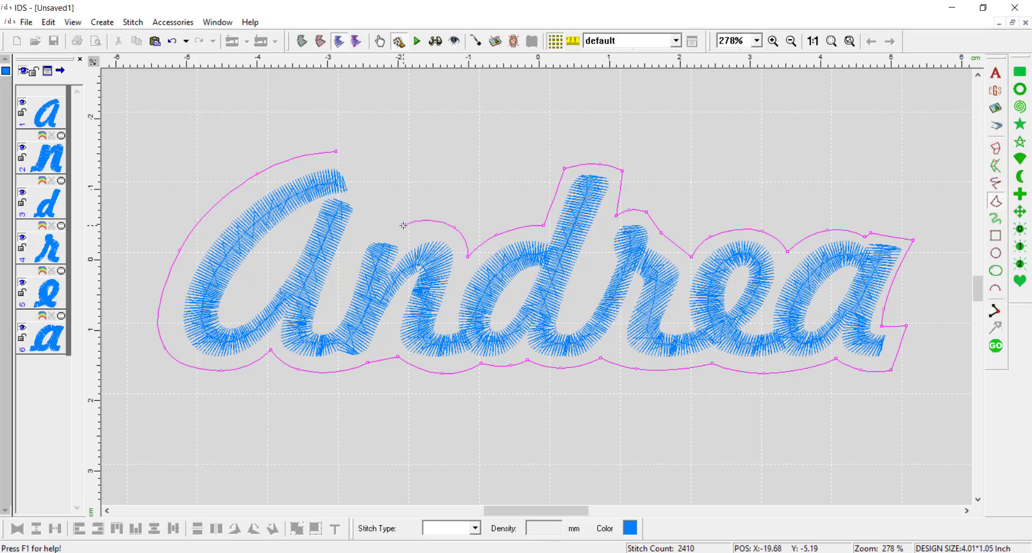
click(359, 237)
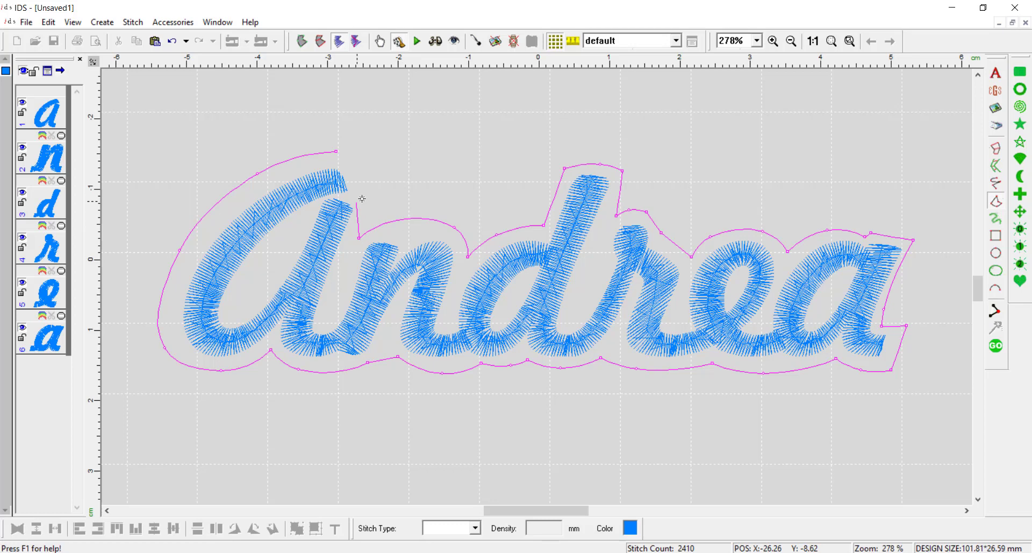
right_click(348, 159)
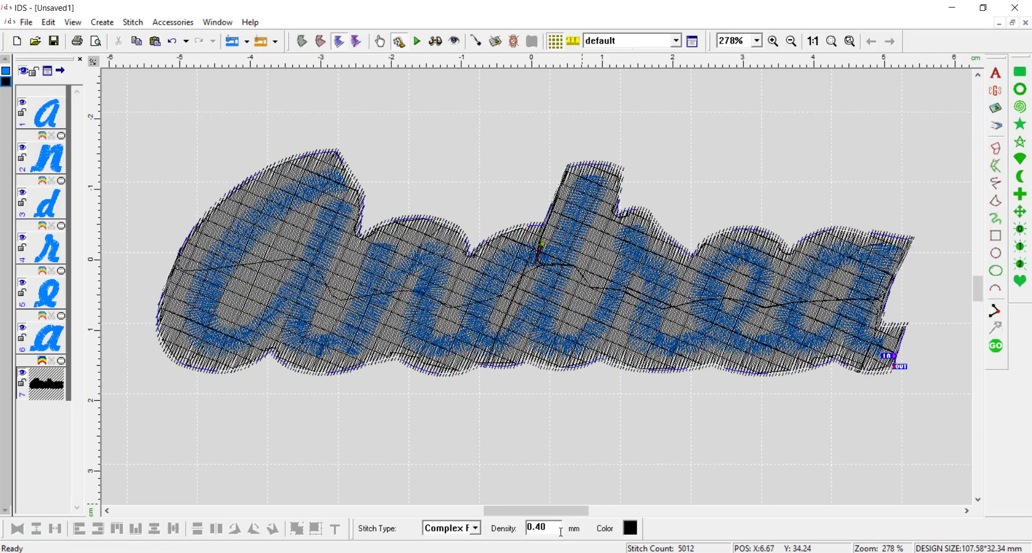
- Turn off the underlay for the new black fill area and enable Use Smooth Edges in its stitch properties
double_click(524, 258)
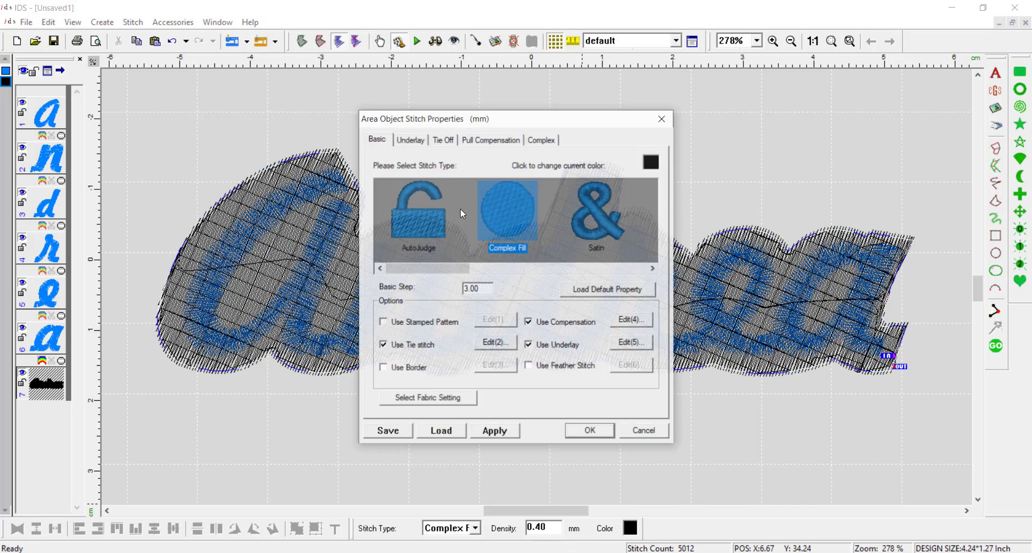
click(560, 346)
click(515, 142)
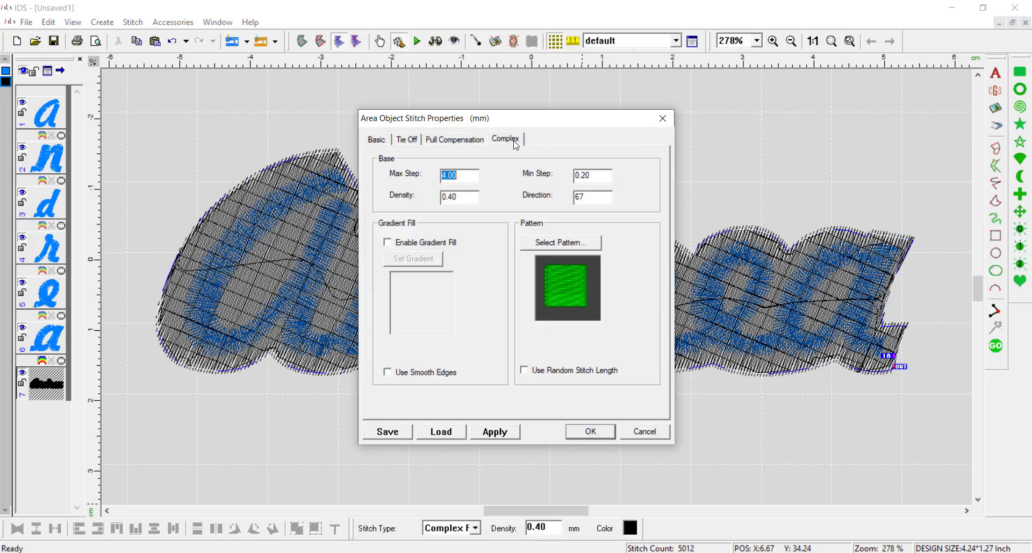
click(430, 376)
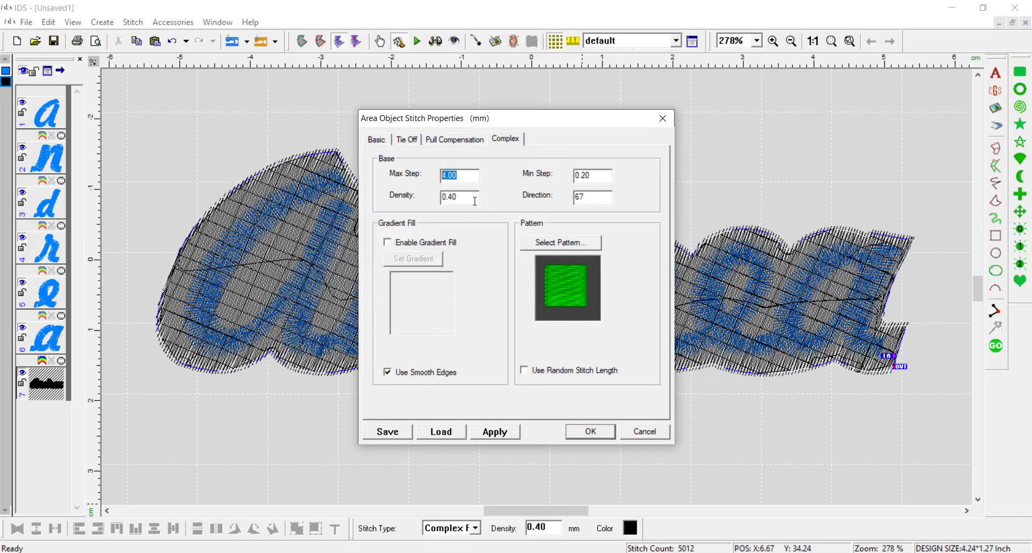
- Set the black fill area's density to 5 mm and its stitch direction to 45, and apply the changes
key(Tab)
text(5)
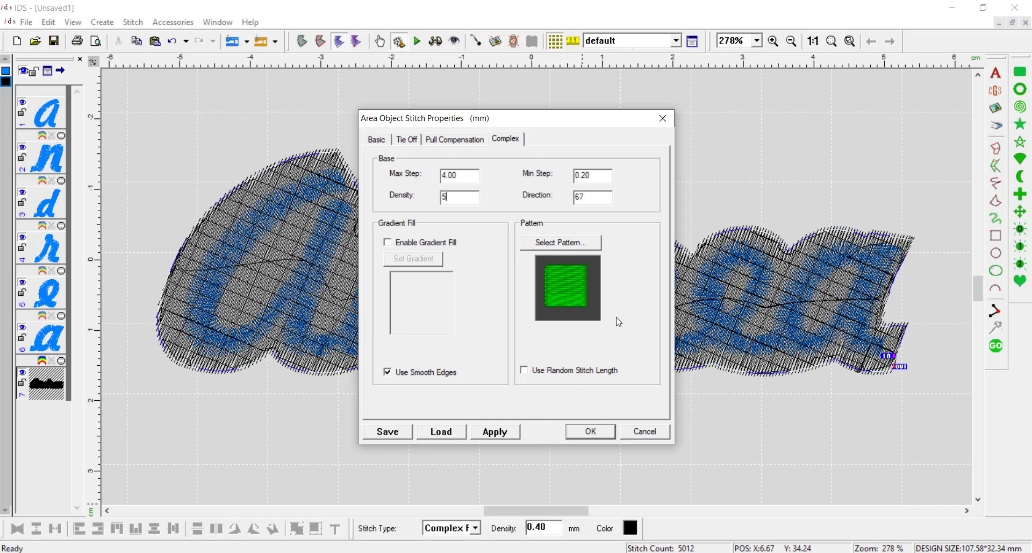
key(Tab)
text(45)
click(494, 431)
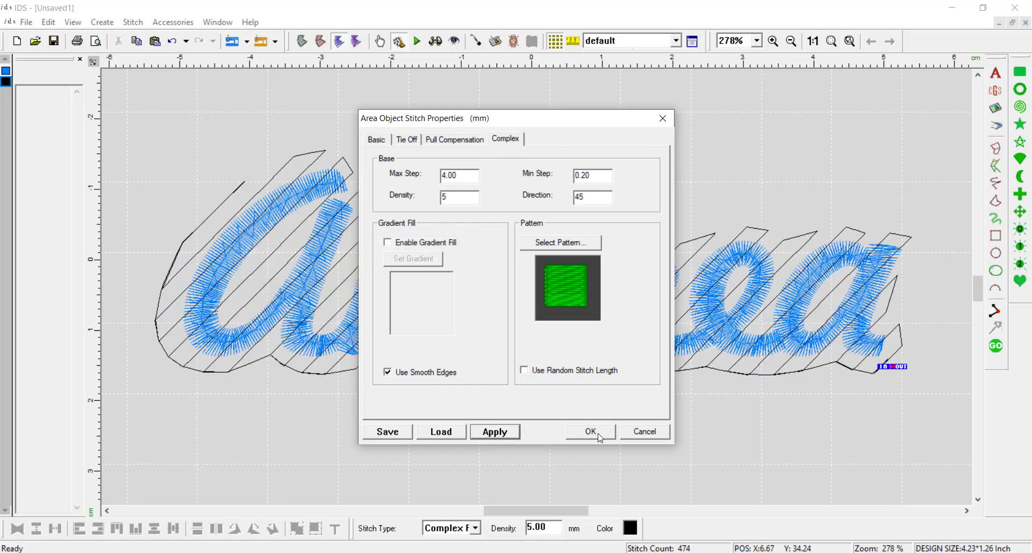
click(592, 431)
click(678, 467)
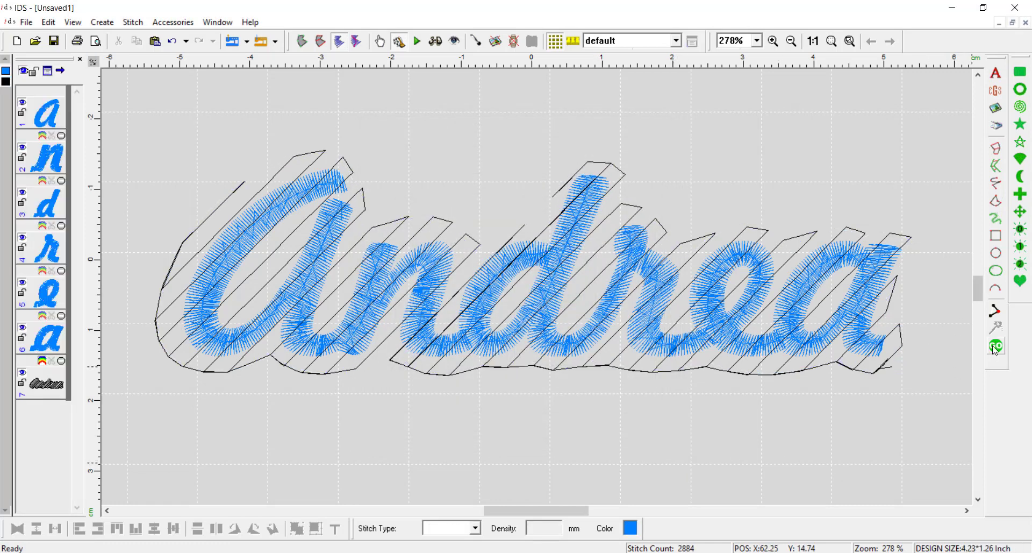
- Move the fill area's entry point to the last letter's lower corner and its exit point to the first letter's upper outer curve
click(894, 372)
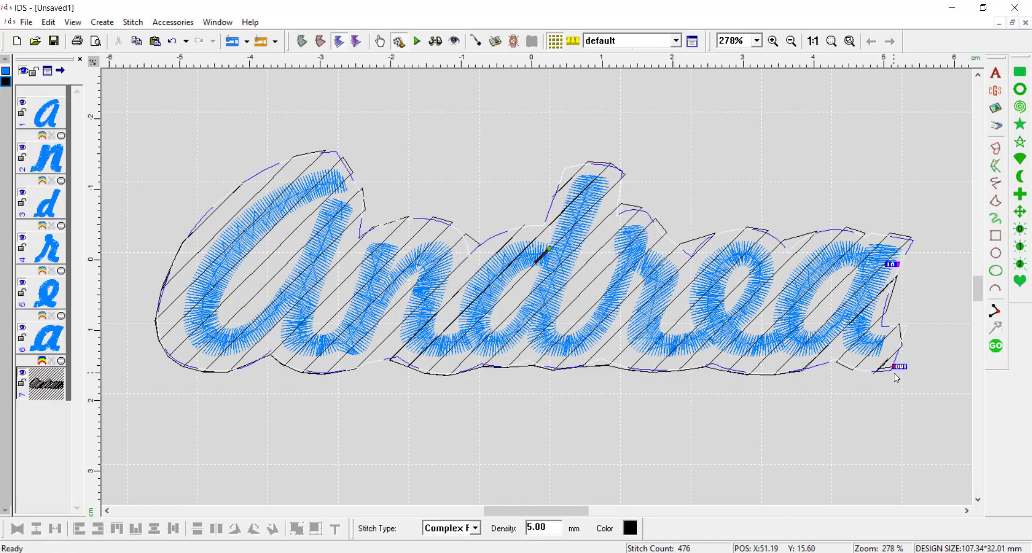
drag(904, 335, 911, 354)
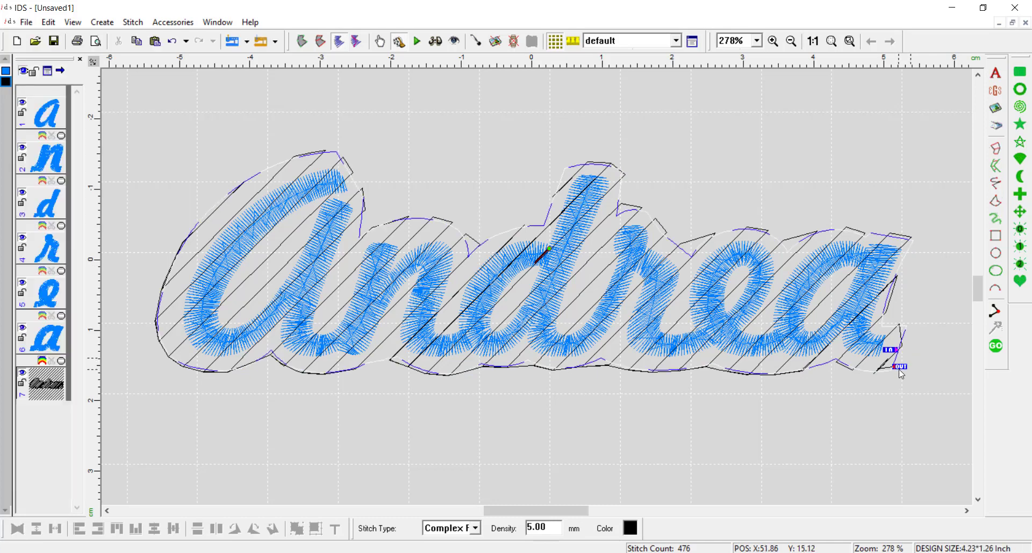
drag(290, 184, 259, 176)
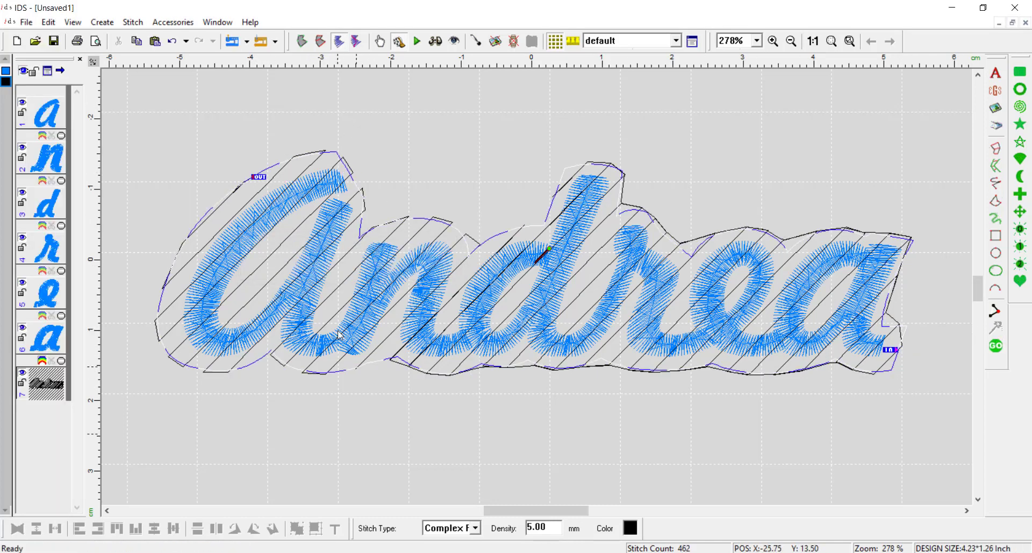
- Duplicate the contoured black fill area in place and select the copy
key(ctrl+c)
key(ctrl+v)
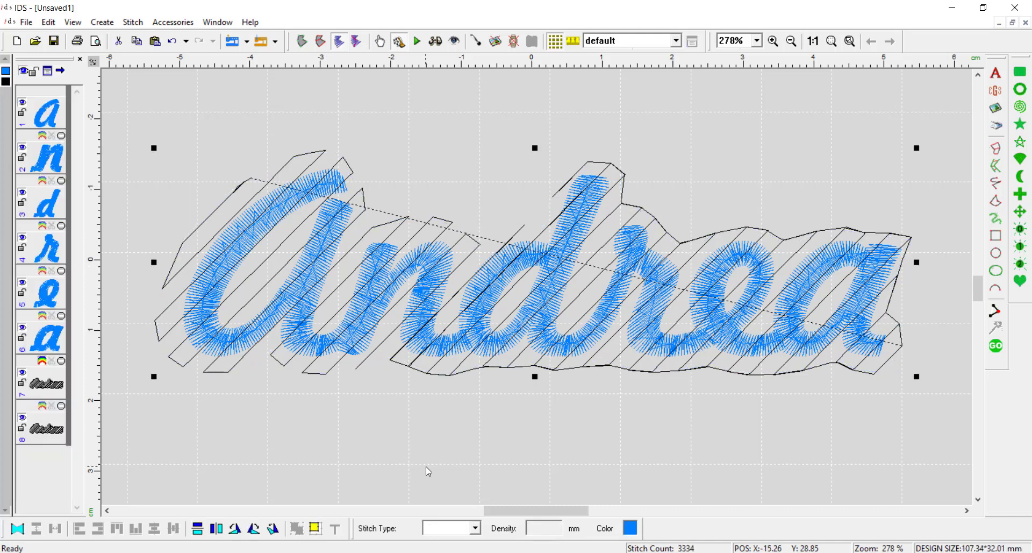
click(39, 435)
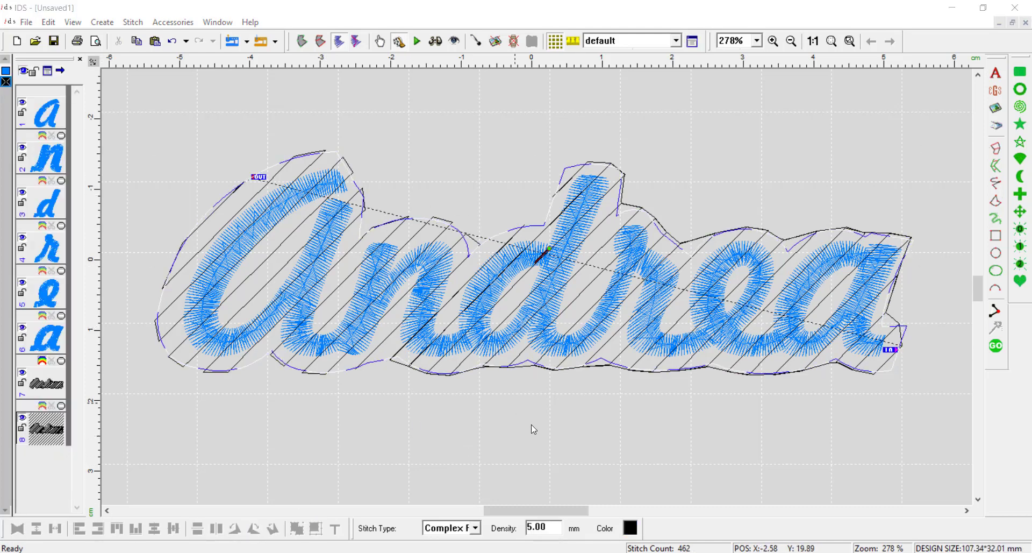
- Set the copied fill area's stitch direction to 135 so it crosses the original hatch
double_click(531, 424)
click(510, 139)
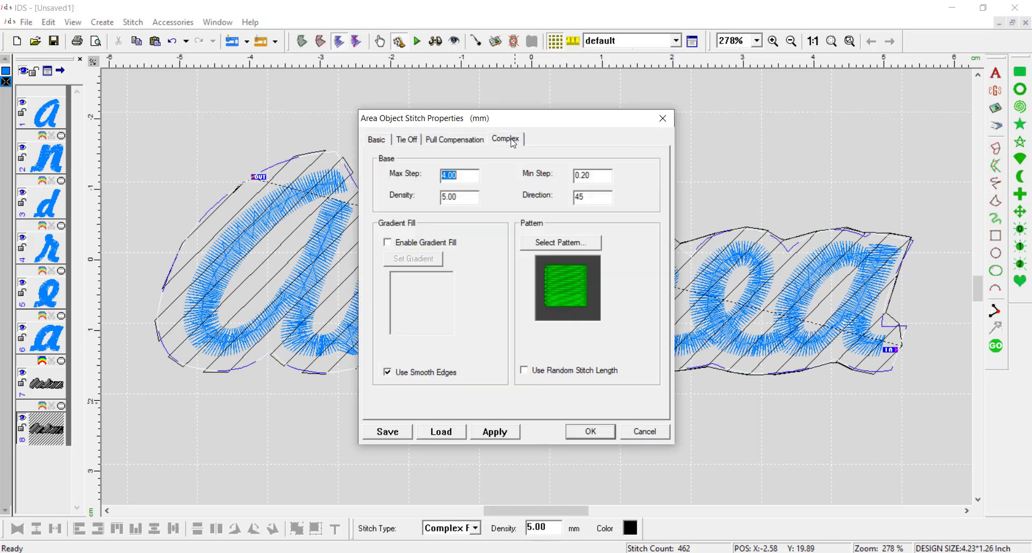
double_click(605, 197)
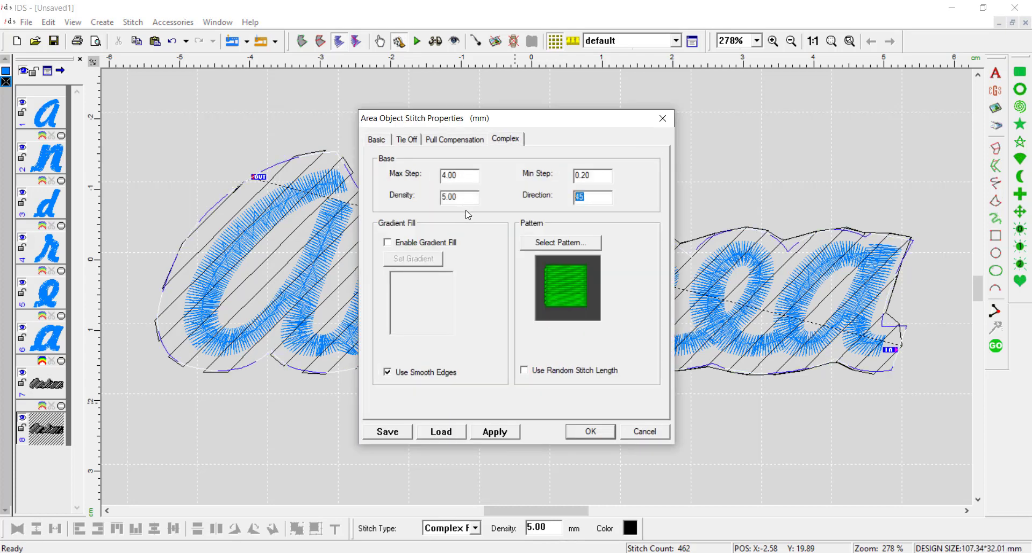
text(130)
click(591, 431)
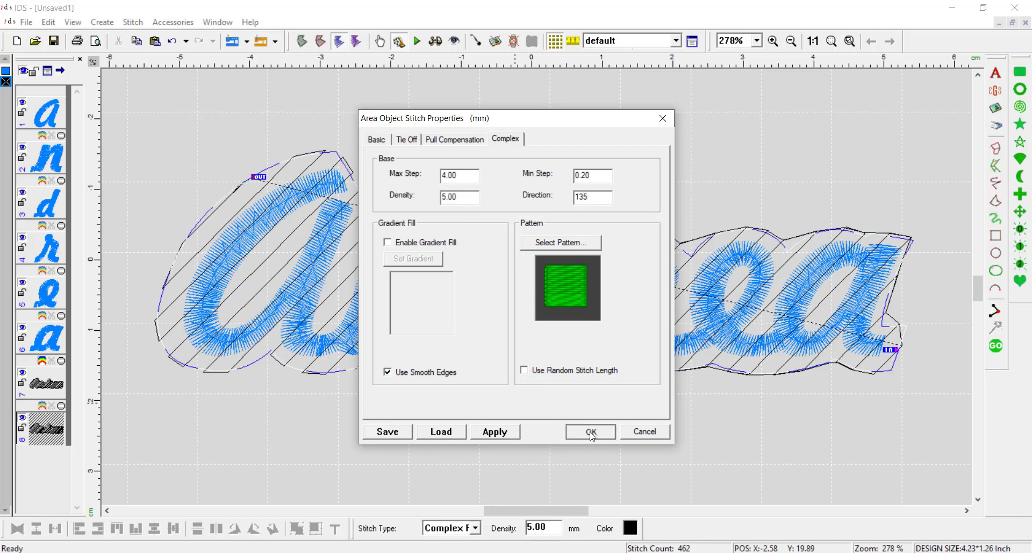
click(906, 436)
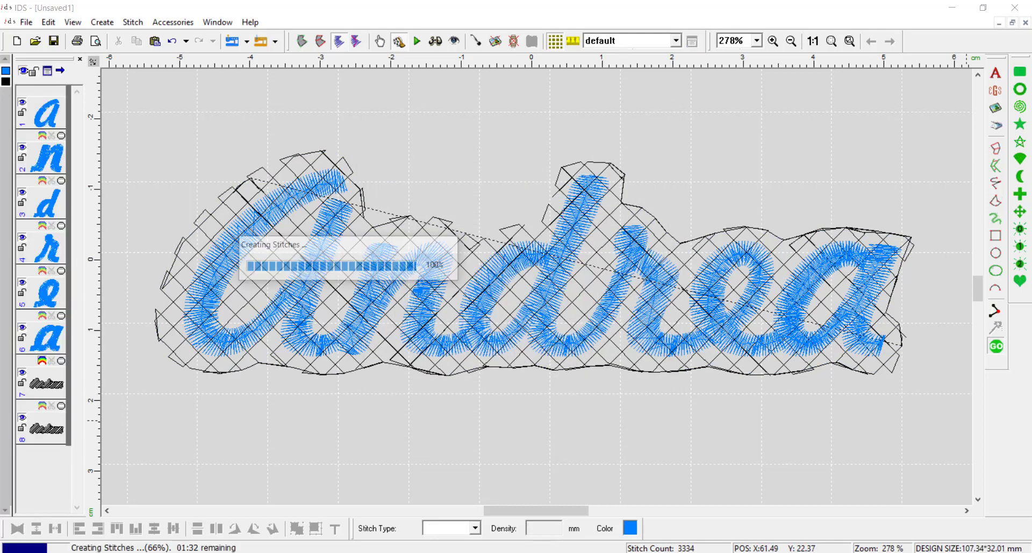
- Shift the copied area's exit point slightly outward along the first letter's upper curve and regenerate the stitches
click(48, 441)
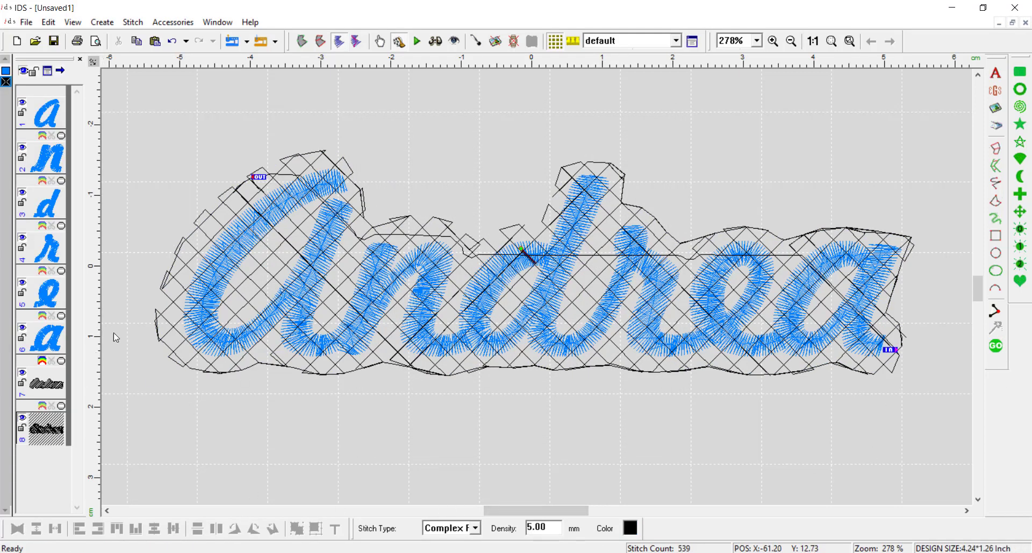
mouse_move(262, 180)
mouse_down()
mouse_move(484, 287)
mouse_move(903, 379)
mouse_move(903, 370)
mouse_move(357, 231)
mouse_move(258, 157)
mouse_move(219, 183)
mouse_up()
click(722, 199)
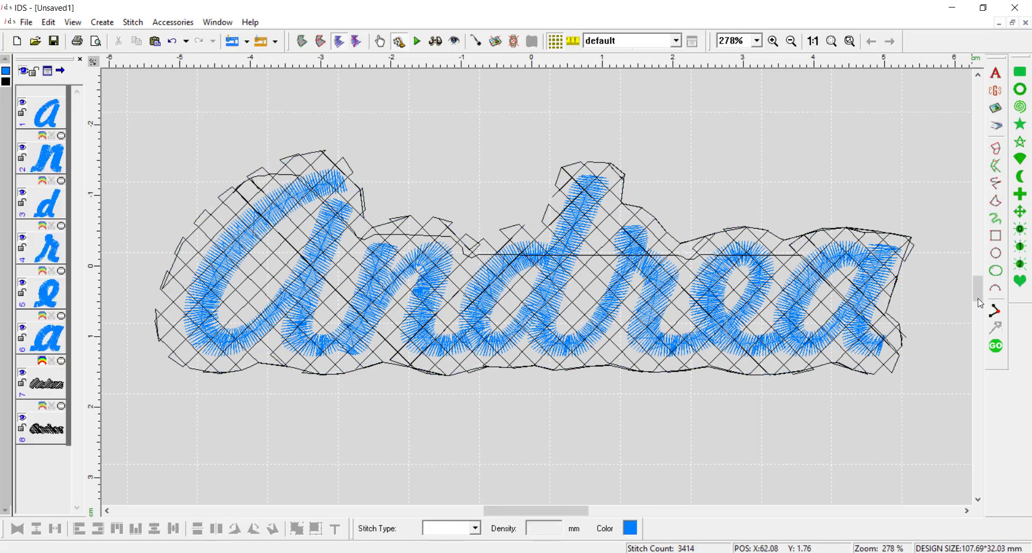
click(1000, 349)
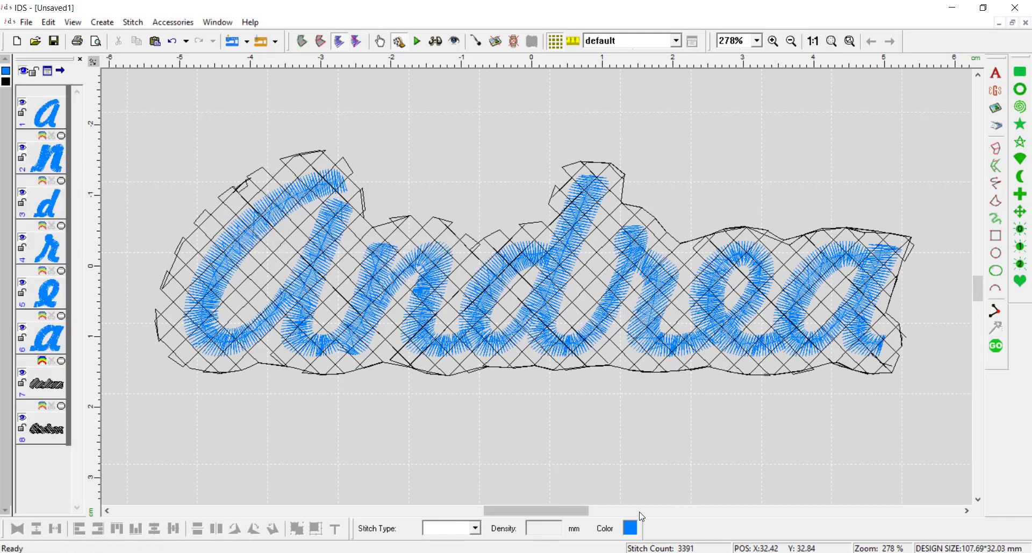
- Move both black hatch areas ahead of the blue letters in the sewing order and preview the design at 1:1 in realistic view
click(55, 379)
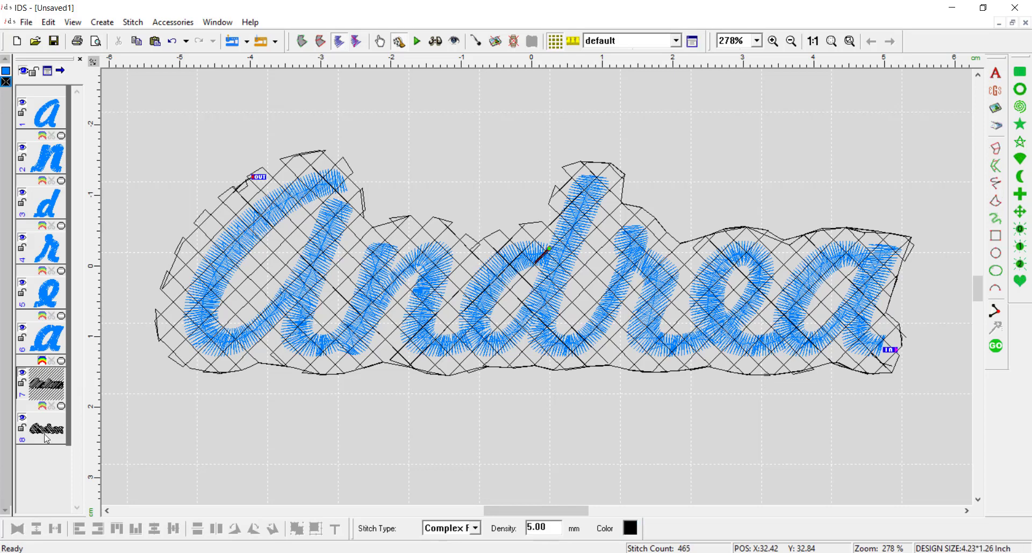
drag(54, 383, 33, 100)
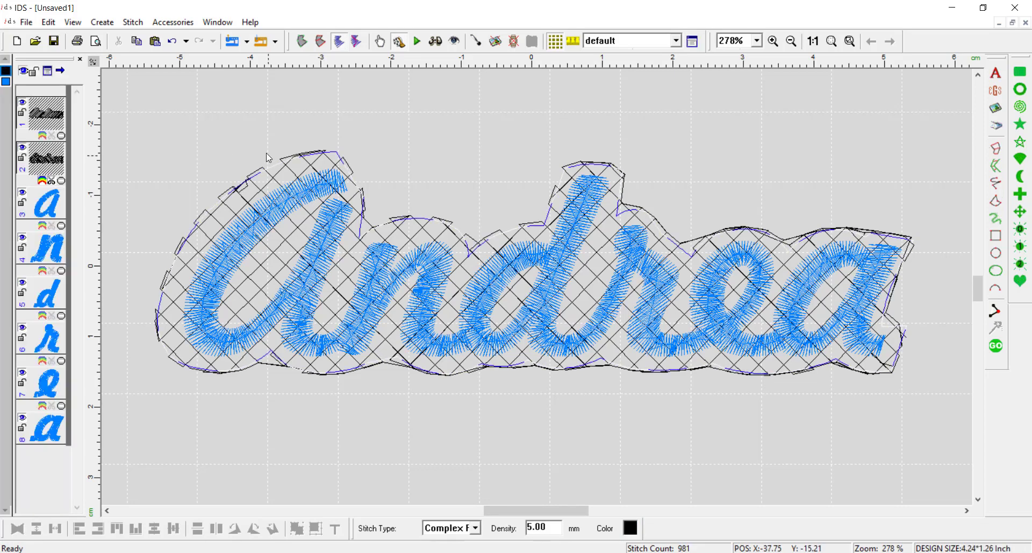
click(217, 144)
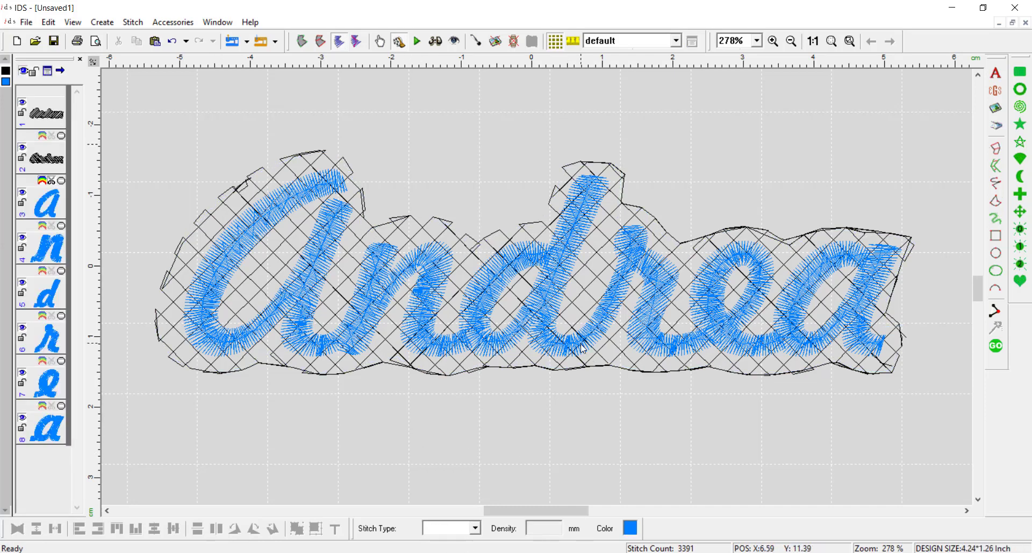
key(1)
key(t)
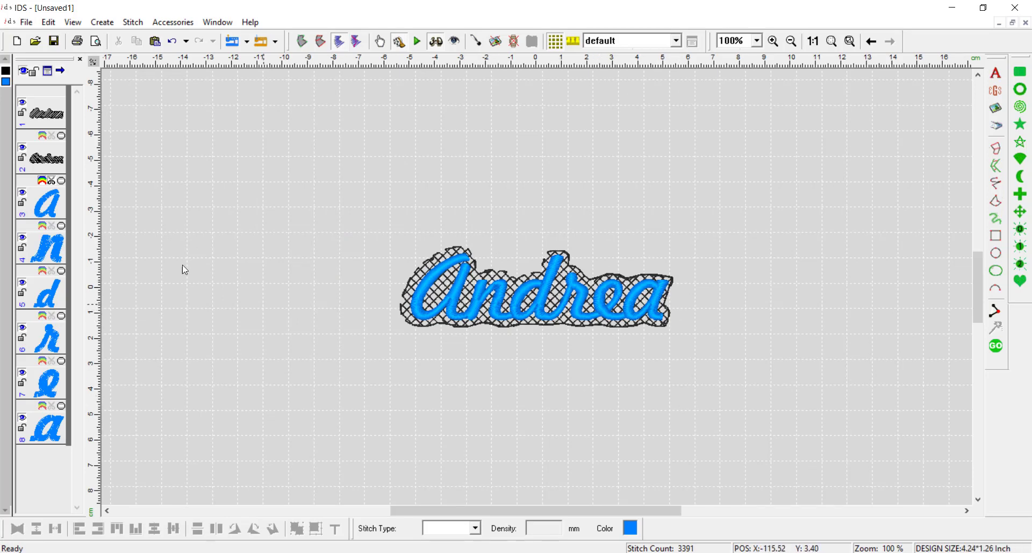
- Delete both black crosshatch fill areas, keeping only the blue lettering
click(35, 115)
shift+click(52, 160)
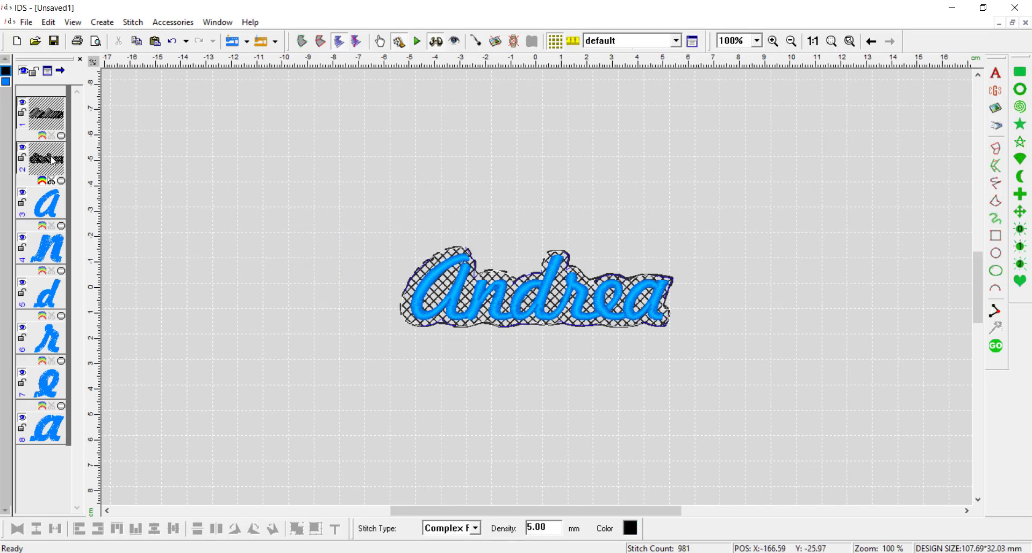
key(Delete)
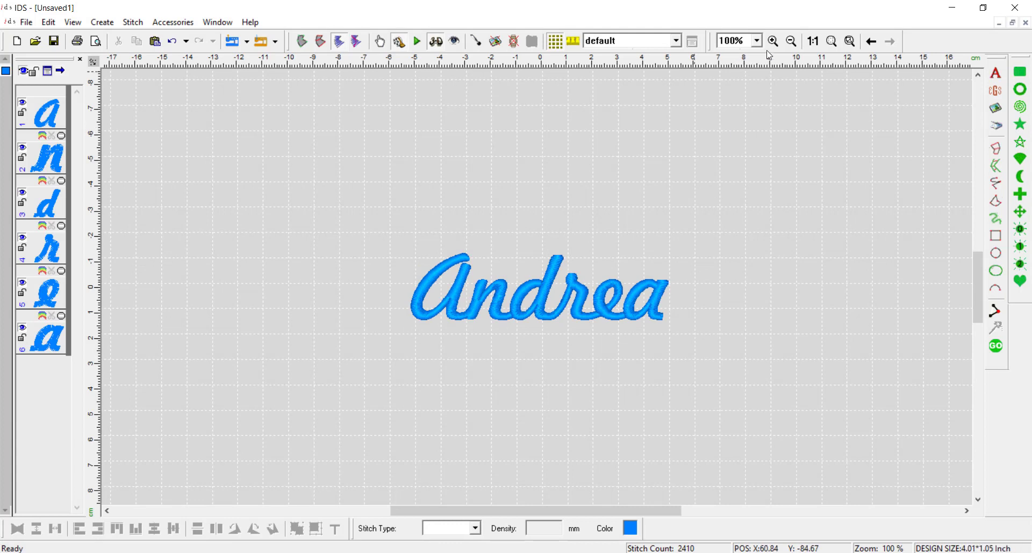
- Copy all six blue letters and paste the duplicates in place
drag(342, 219, 729, 379)
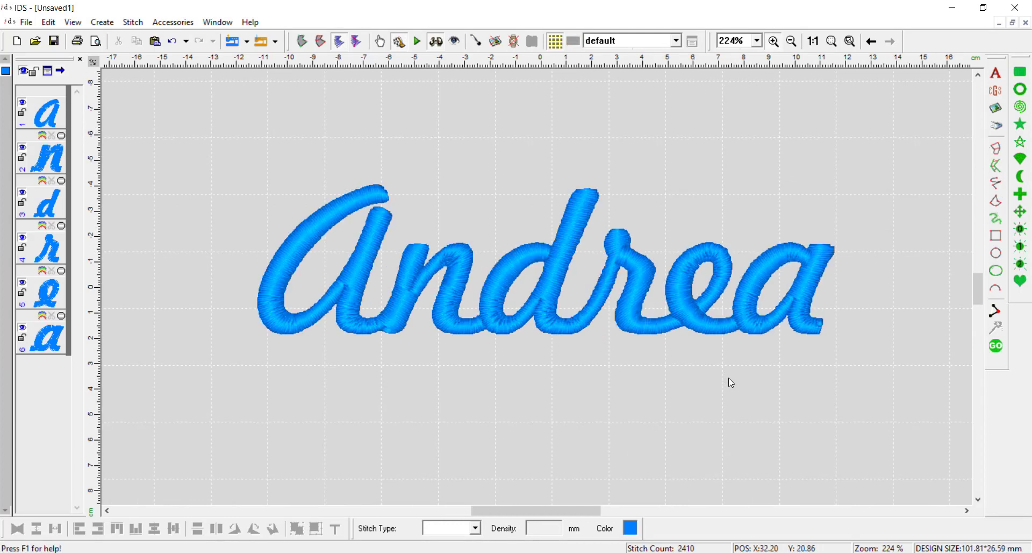
click(47, 116)
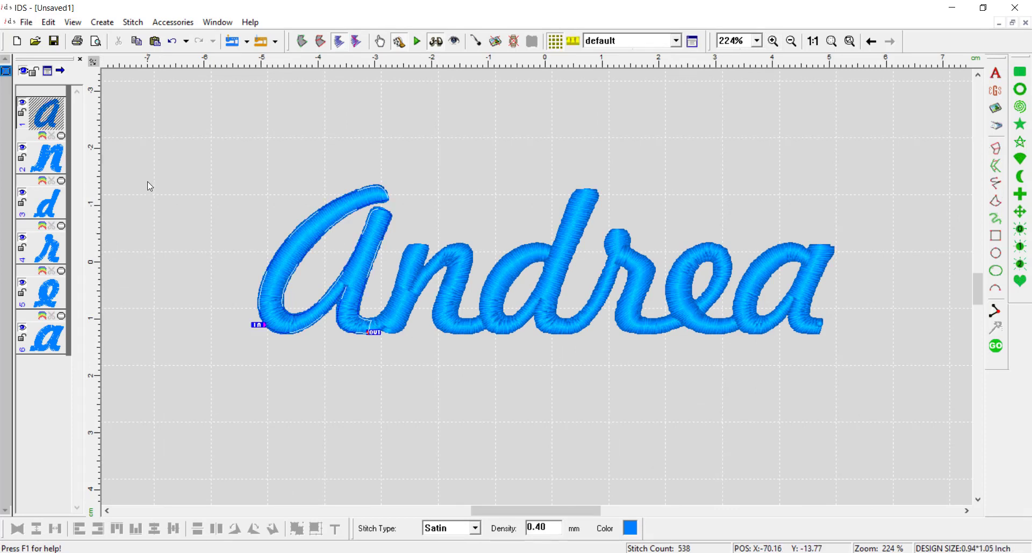
click(387, 367)
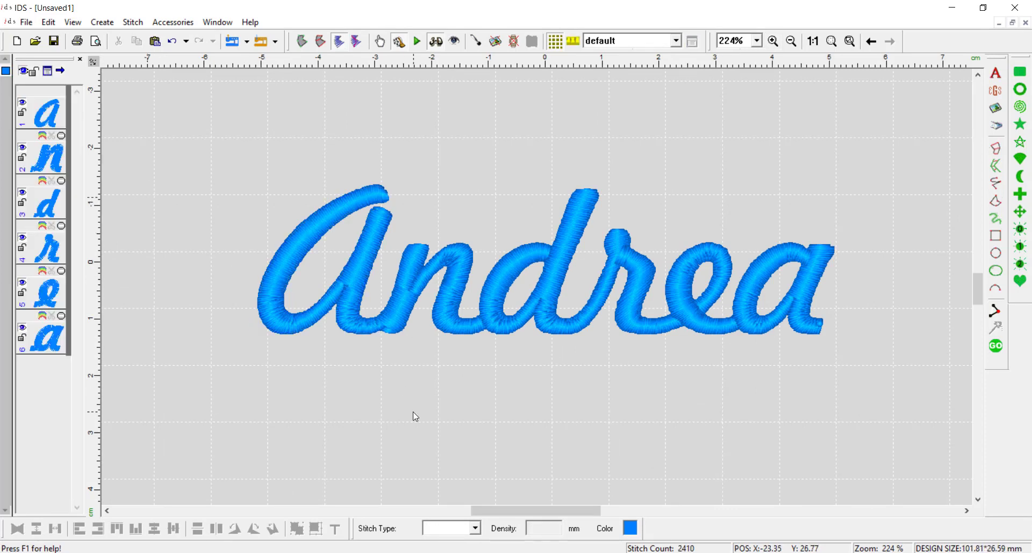
click(58, 118)
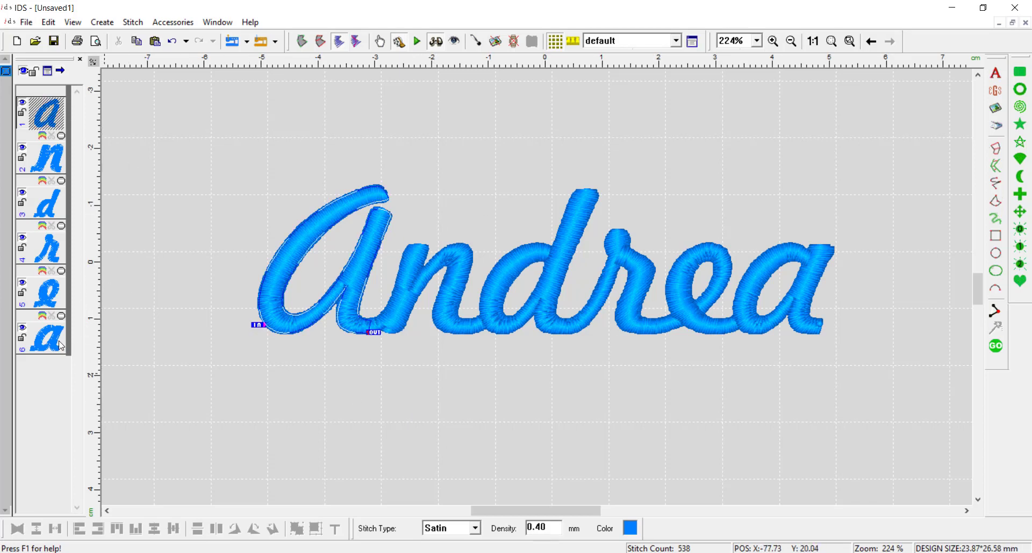
key(ctrl+a)
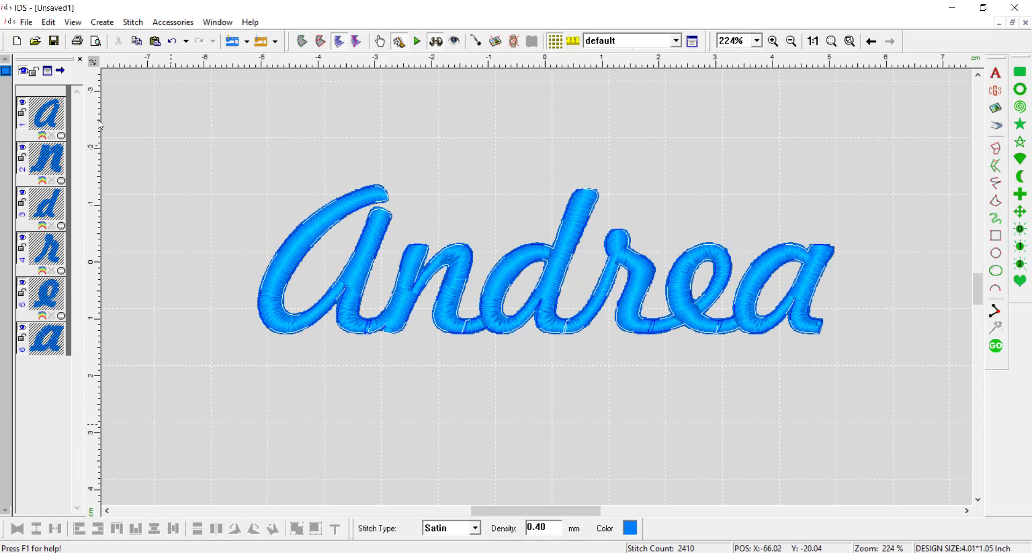
click(44, 111)
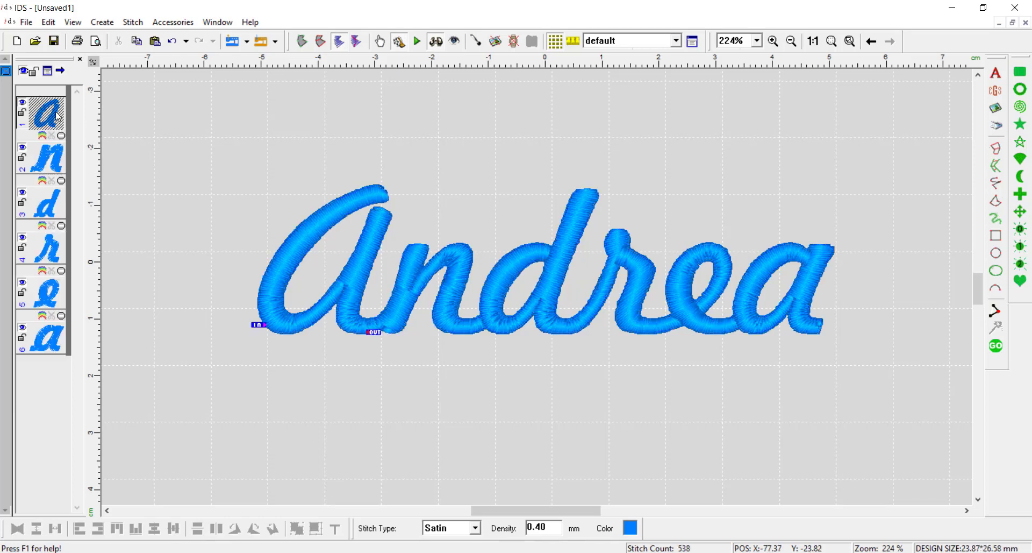
shift+click(50, 341)
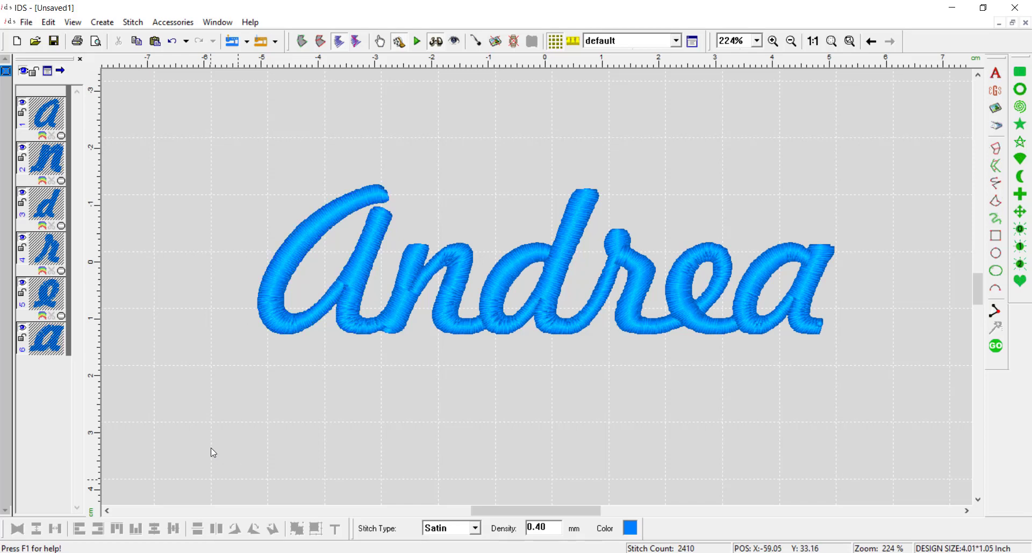
click(50, 22)
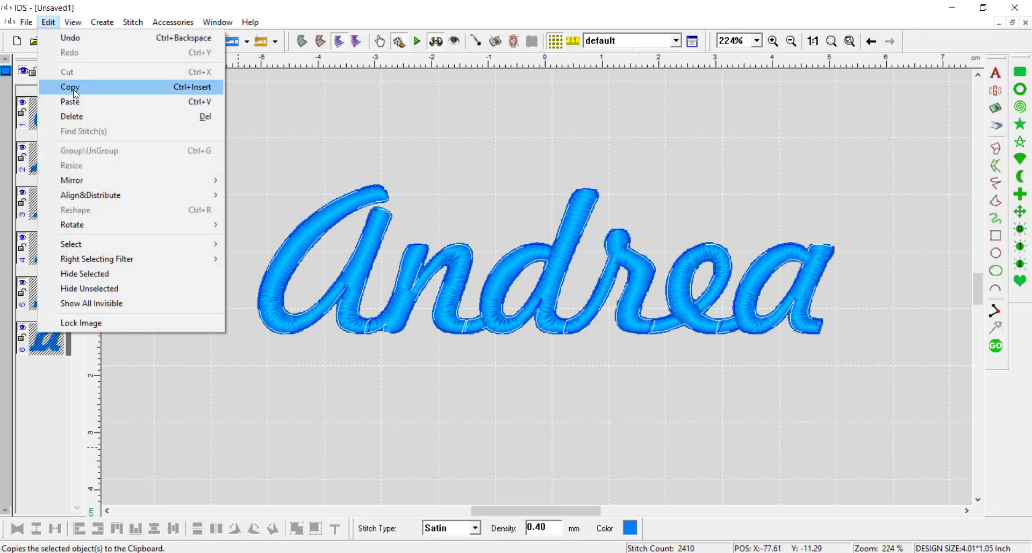
click(69, 85)
click(49, 22)
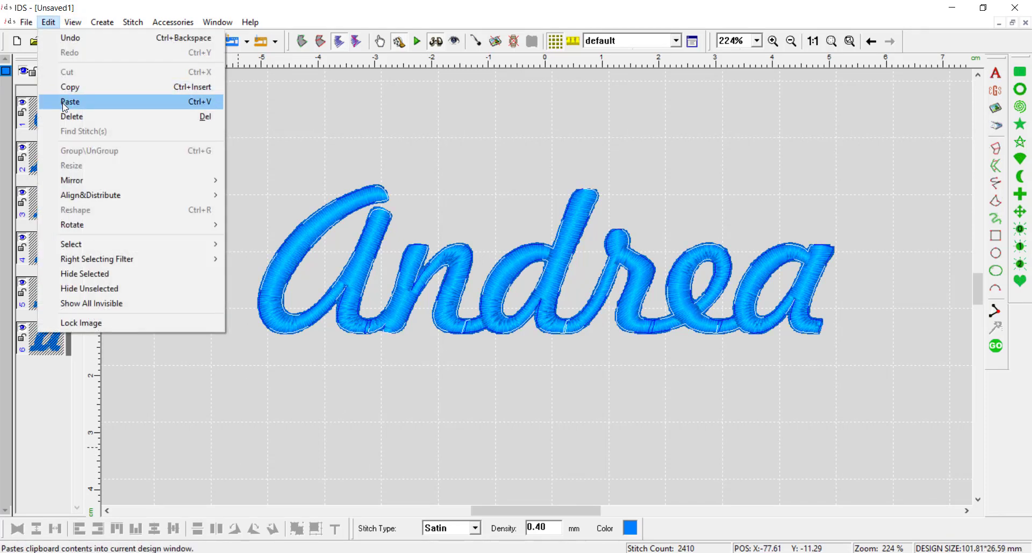
click(70, 101)
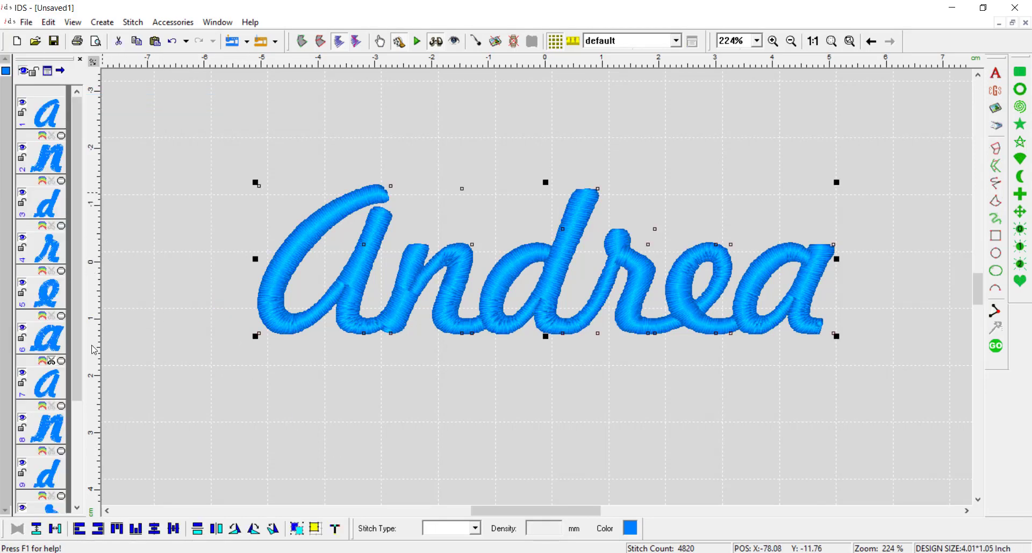
- Select the six duplicated letters and recolor them bright pink
click(52, 382)
drag(76, 360, 77, 462)
shift+click(69, 483)
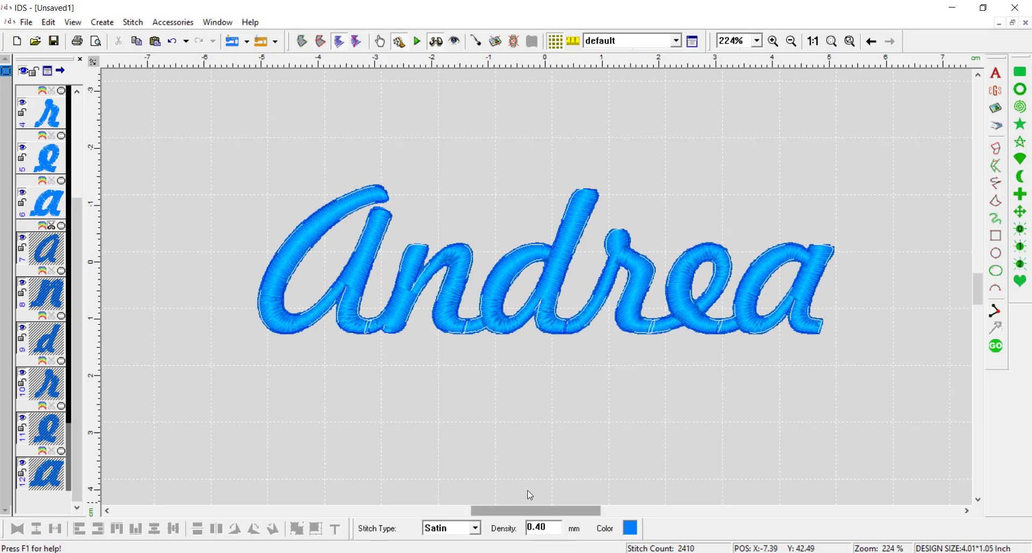
click(630, 527)
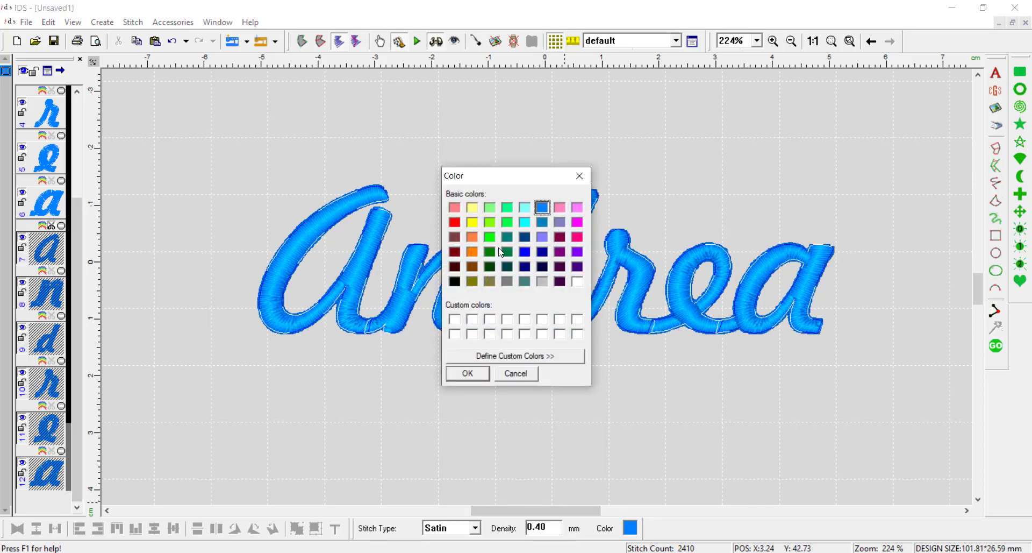
click(577, 236)
click(468, 373)
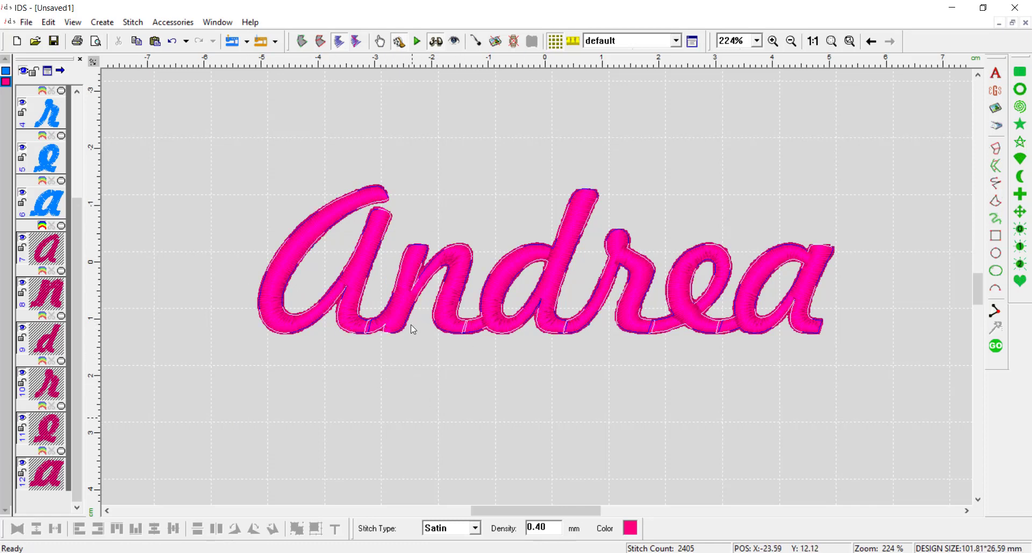
- Merge the six pink letter outlines into a single area and generate its stitches
click(302, 42)
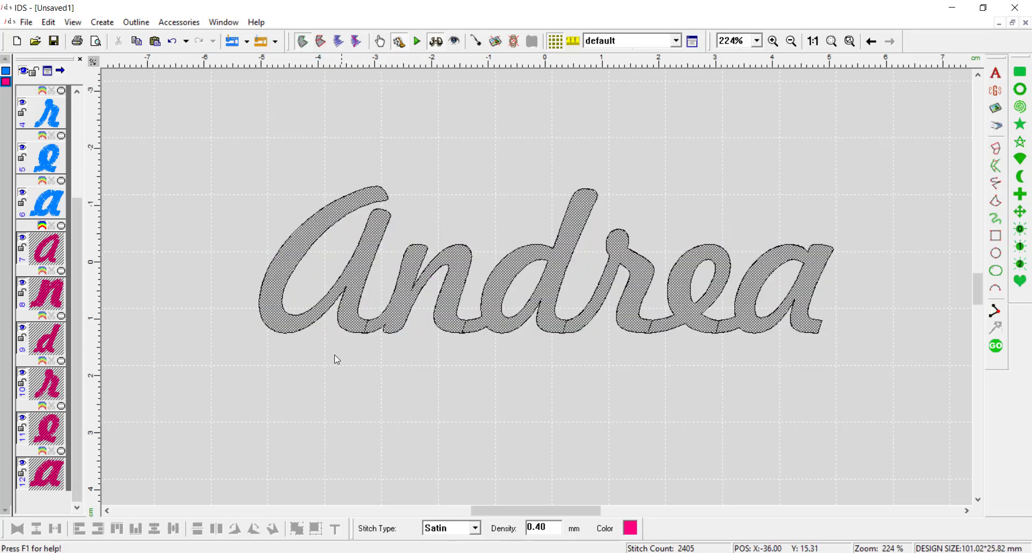
click(136, 22)
click(162, 150)
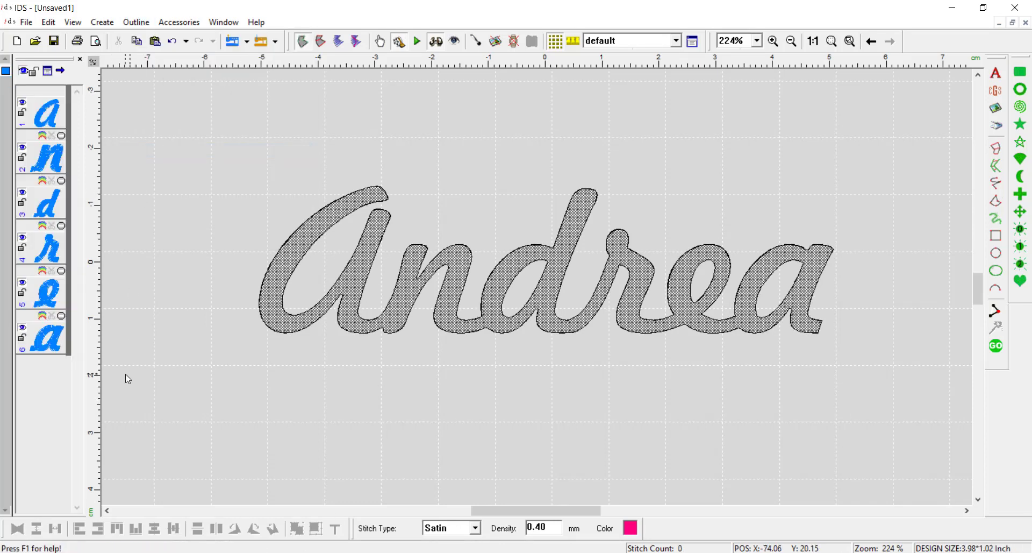
click(996, 346)
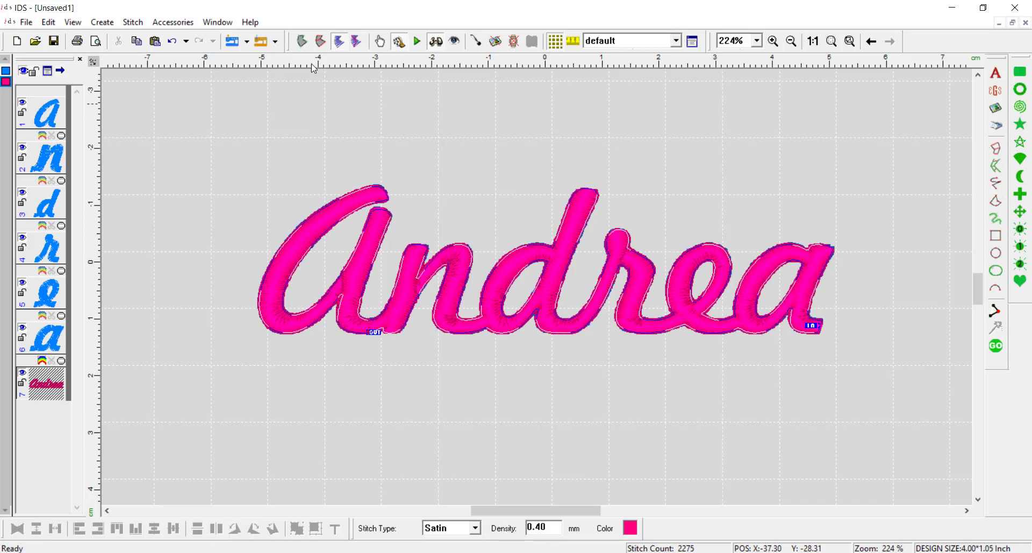
- Create a Run outline from the merged pink area's outside border with an offset of 1.8
click(303, 41)
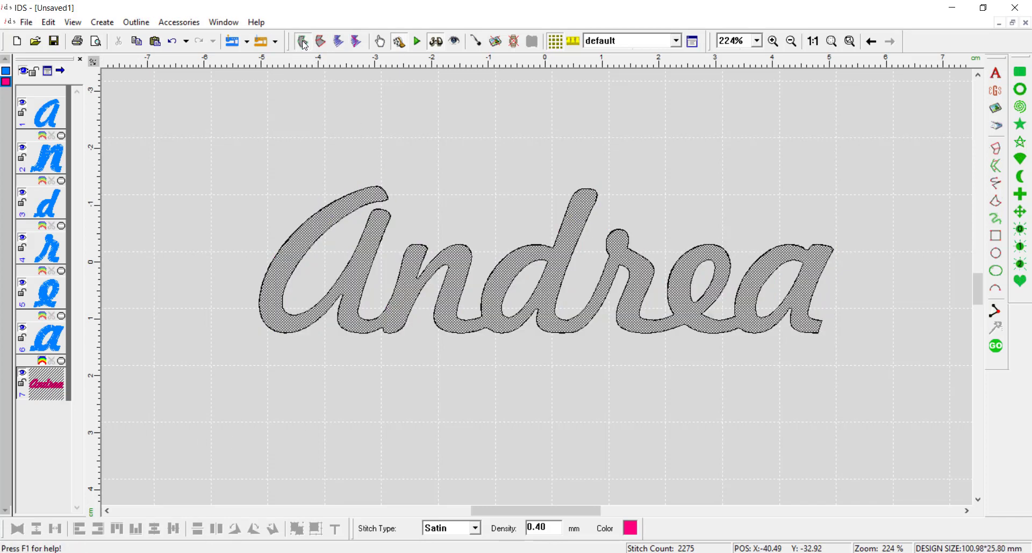
click(137, 22)
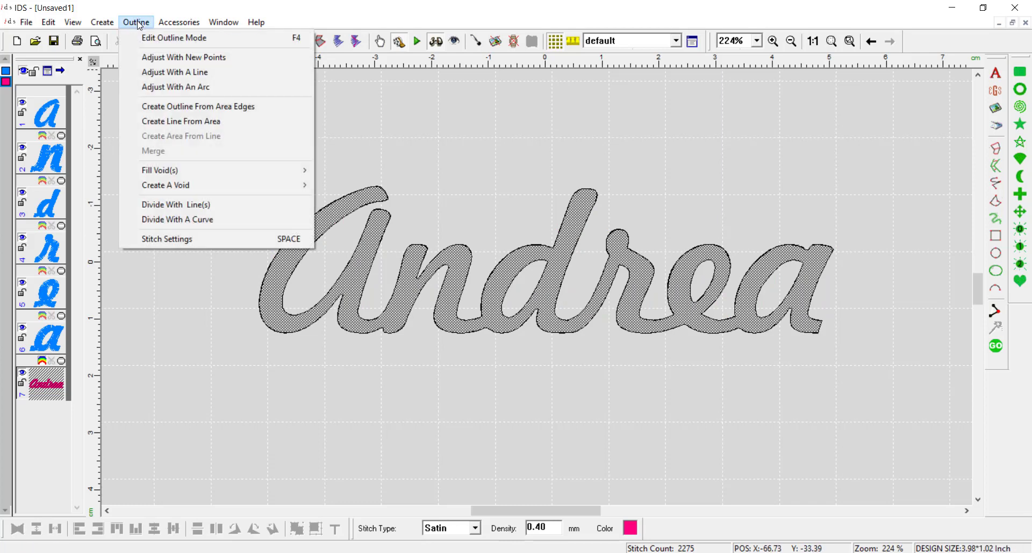
click(183, 106)
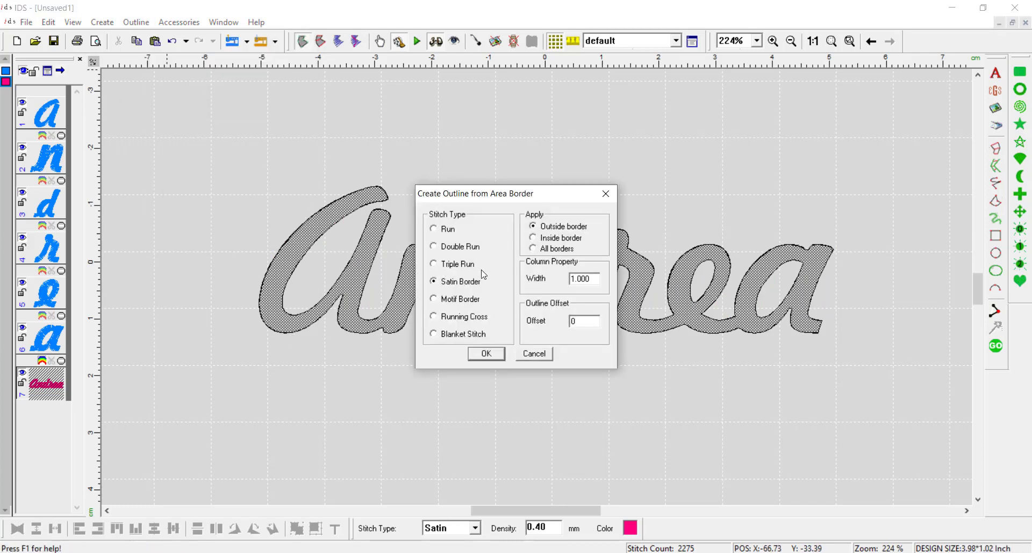
click(443, 234)
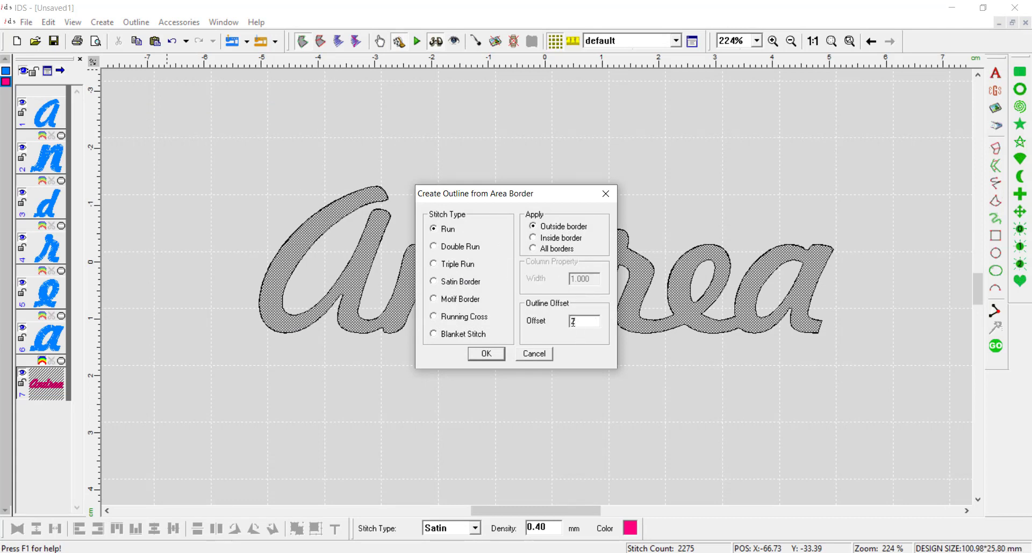
text(1.8)
click(487, 354)
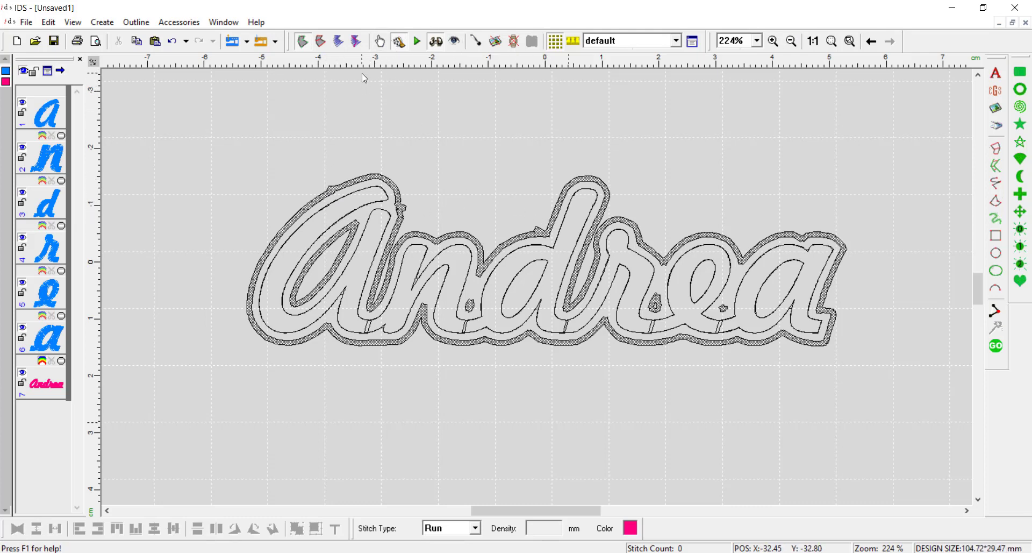
- Remove the stray contour points above and beside the first letter and beside the third letter's stem
click(380, 41)
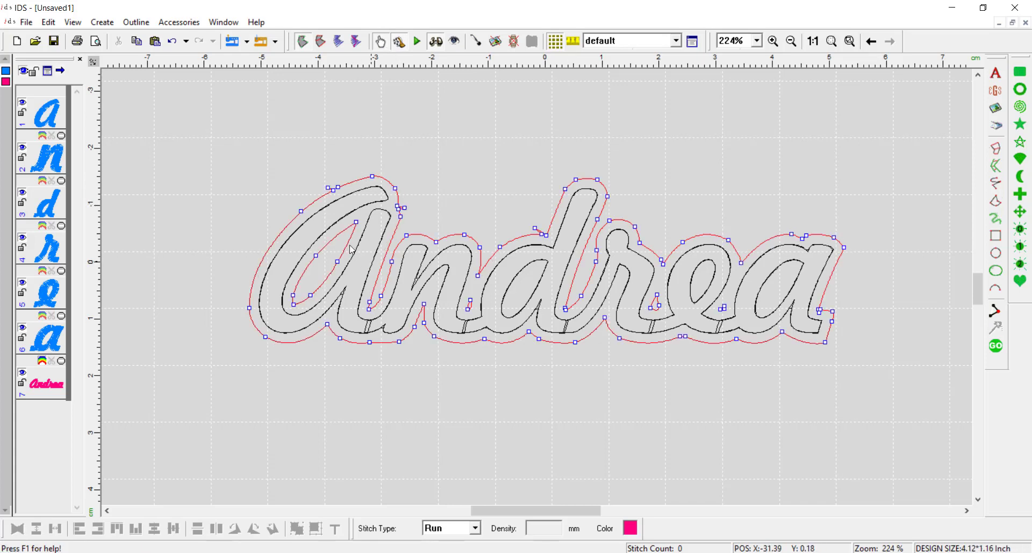
click(329, 186)
click(403, 208)
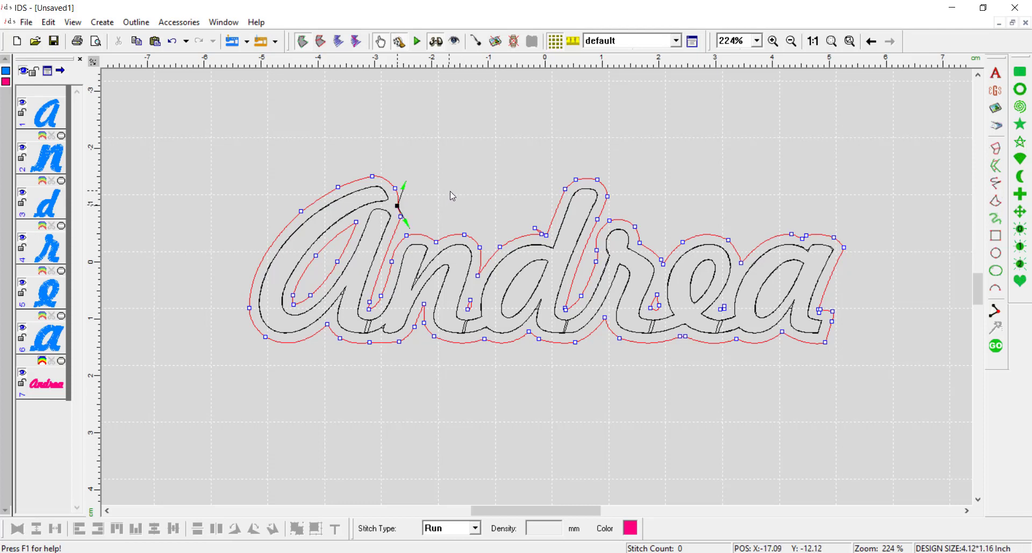
click(524, 238)
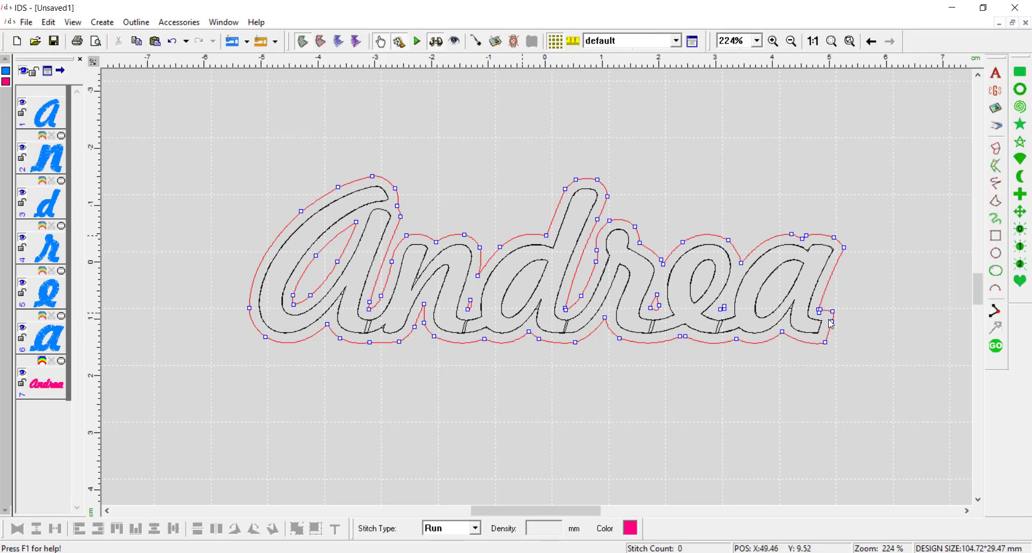
- Delete the surplus points forming the small notch in the contour near the last letter's lower corner
click(774, 41)
drag(810, 289, 840, 329)
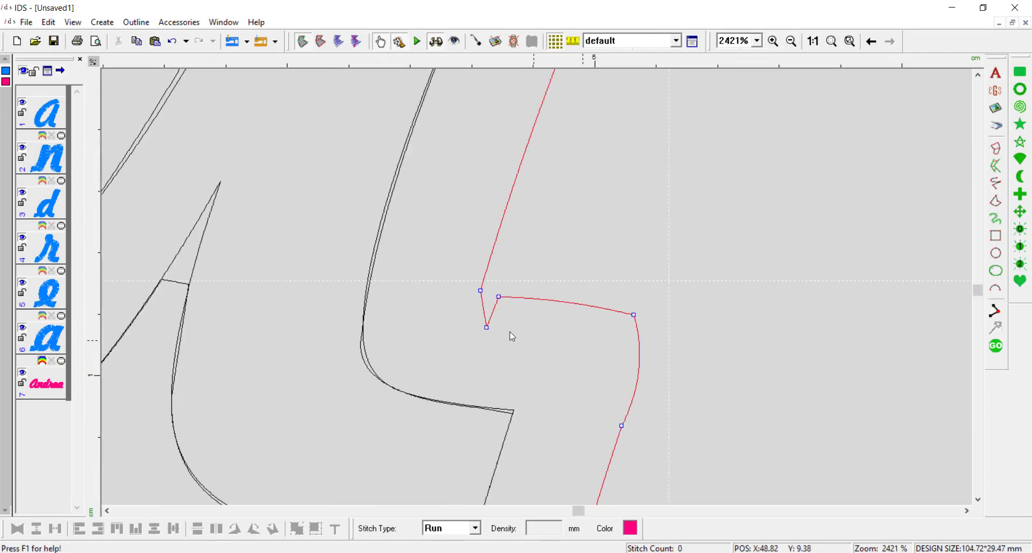
click(487, 327)
key(Delete)
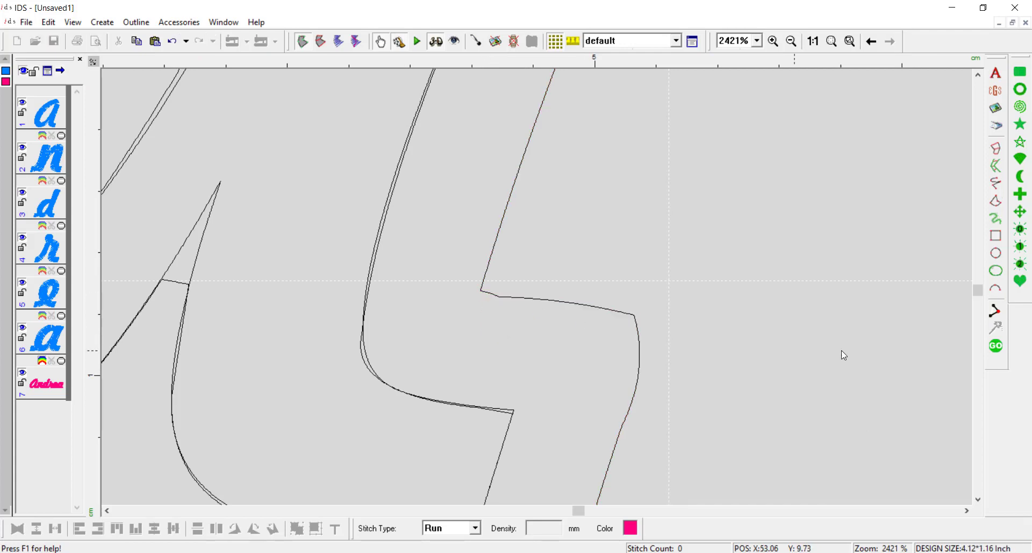
click(490, 296)
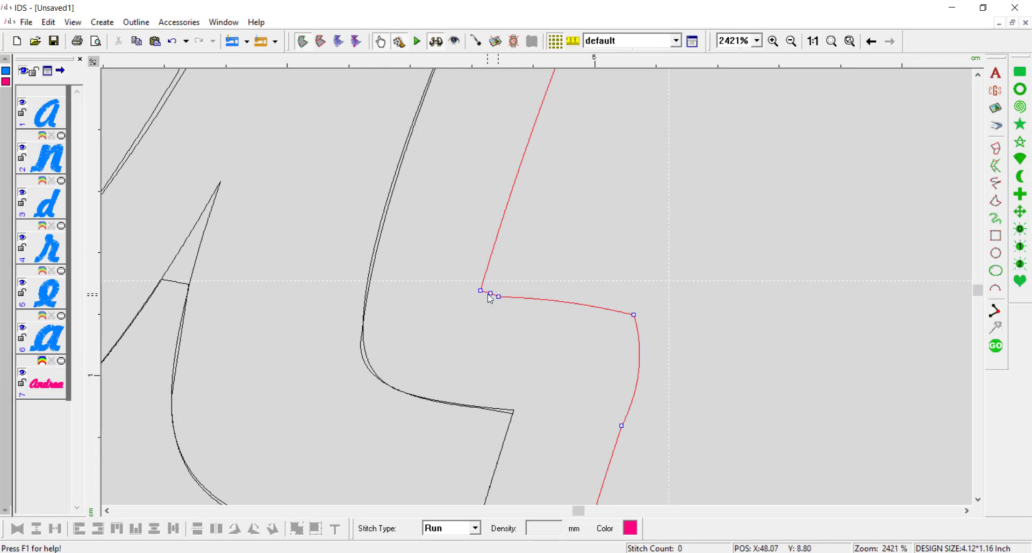
right_click(493, 295)
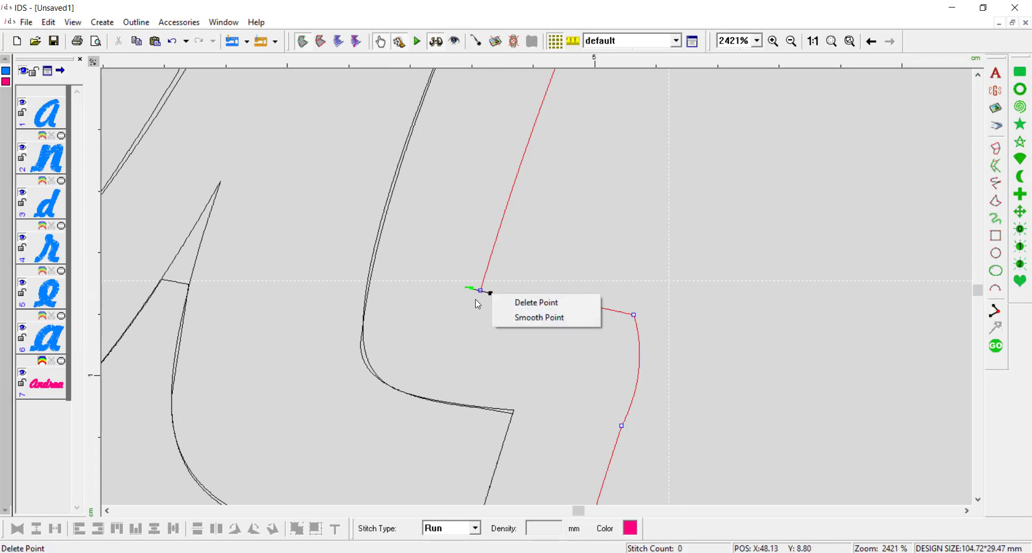
click(507, 302)
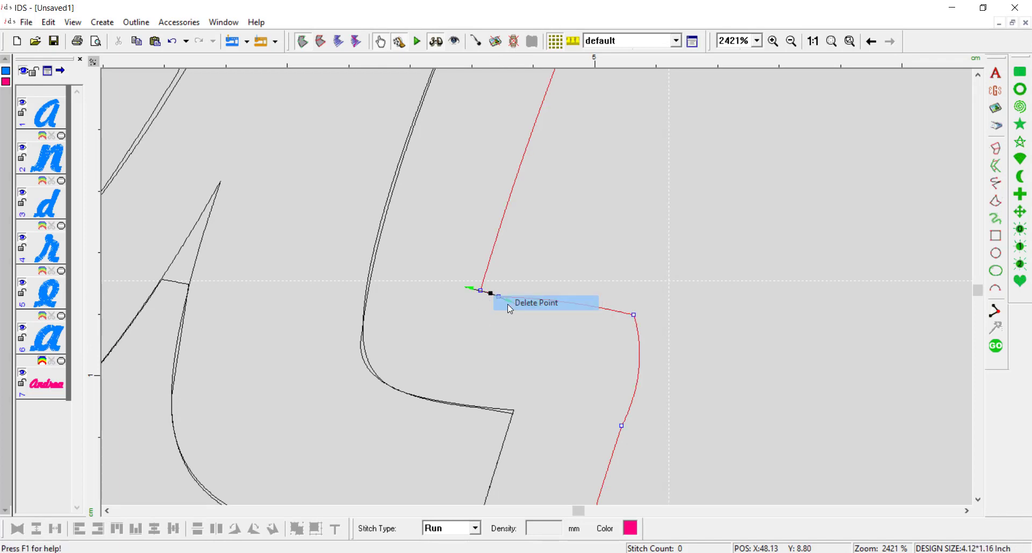
- Delete the last surplus point on the contour near the last letter's lower corner, smooth that segment and generate the outline's stitches
drag(500, 301, 540, 307)
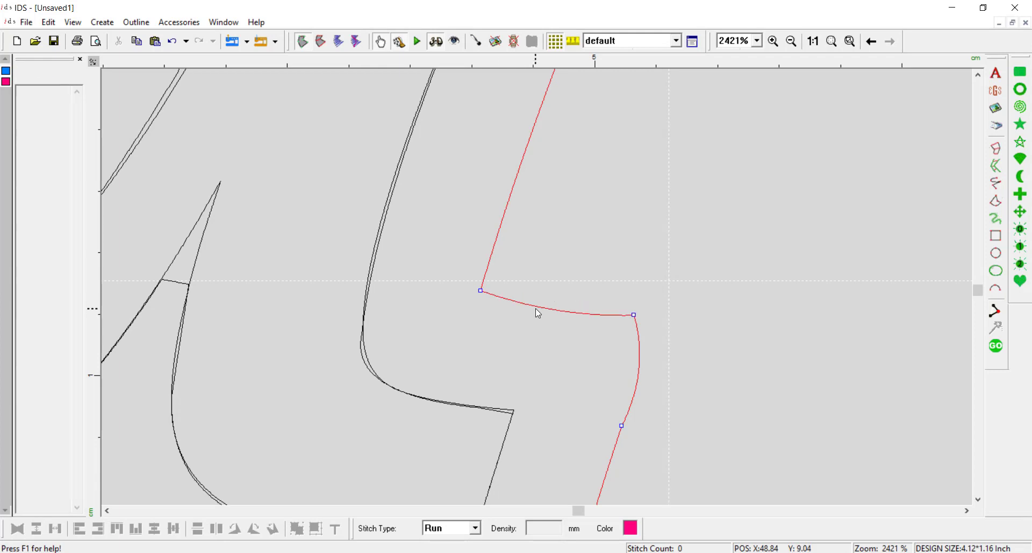
click(542, 308)
key(Delete)
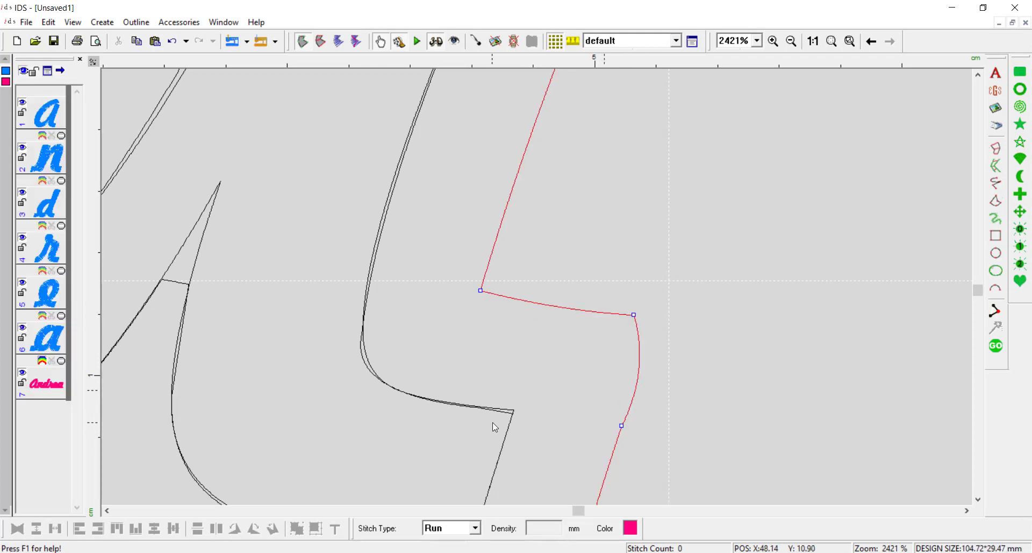
key(Escape)
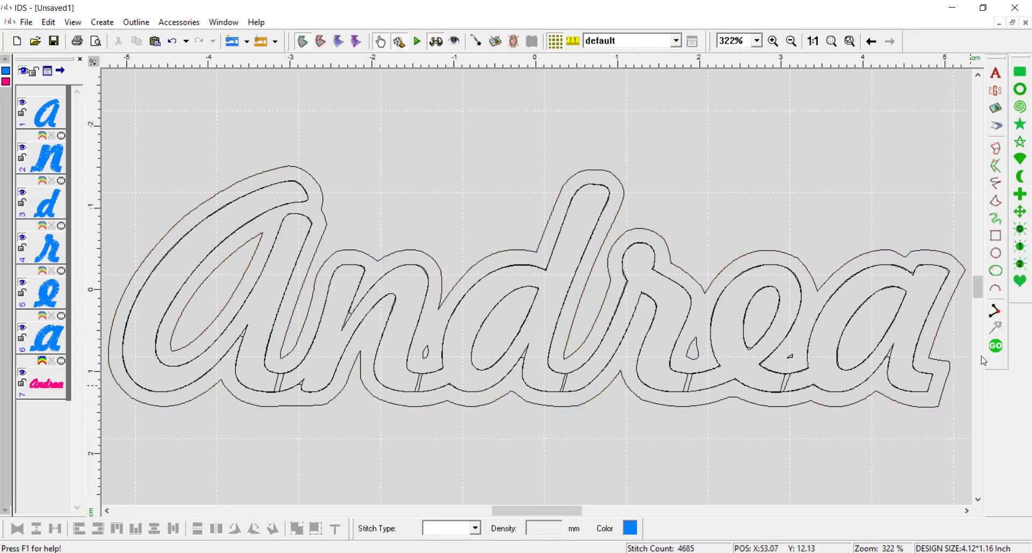
click(997, 346)
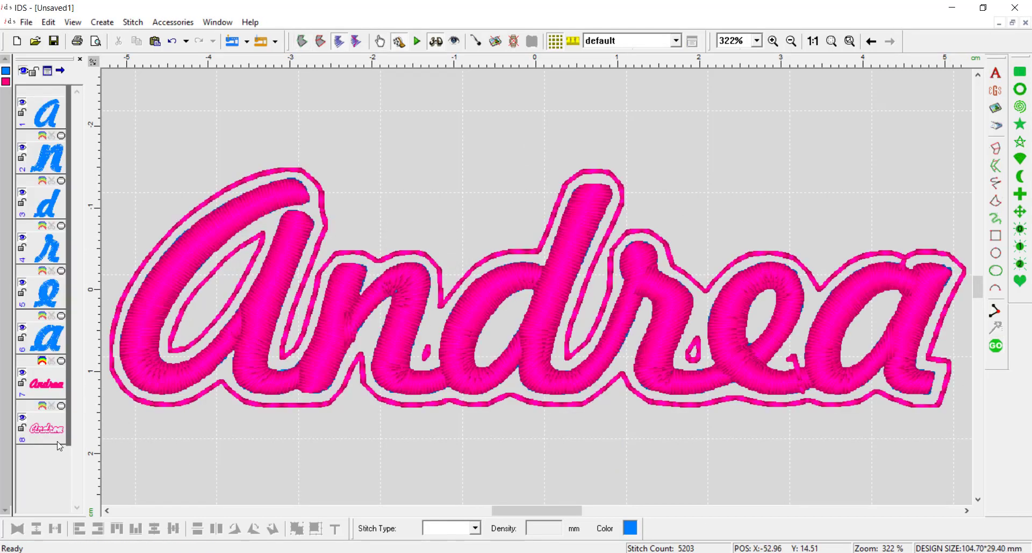
- Create an area from the pink run outline around the name with an area width of 1 mm
click(482, 267)
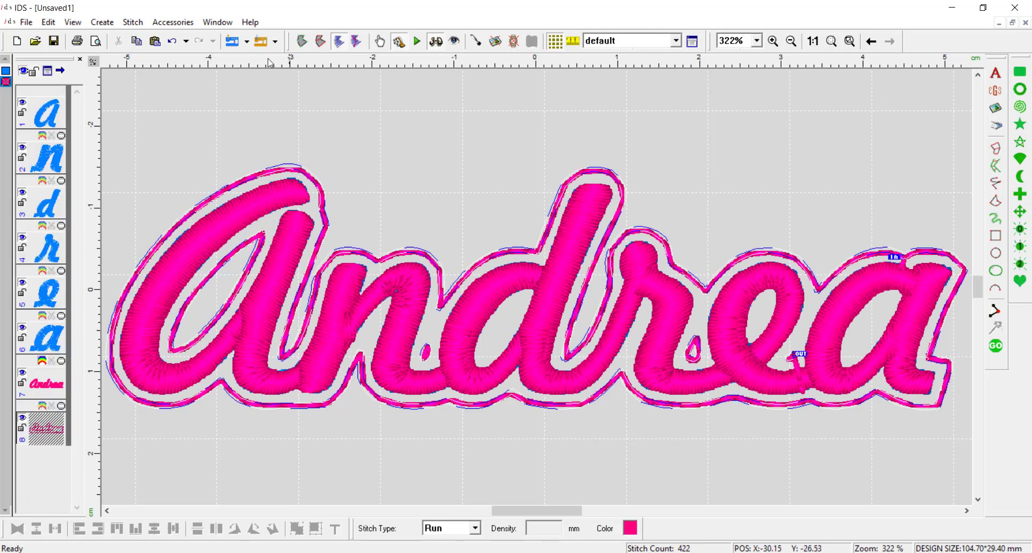
click(302, 41)
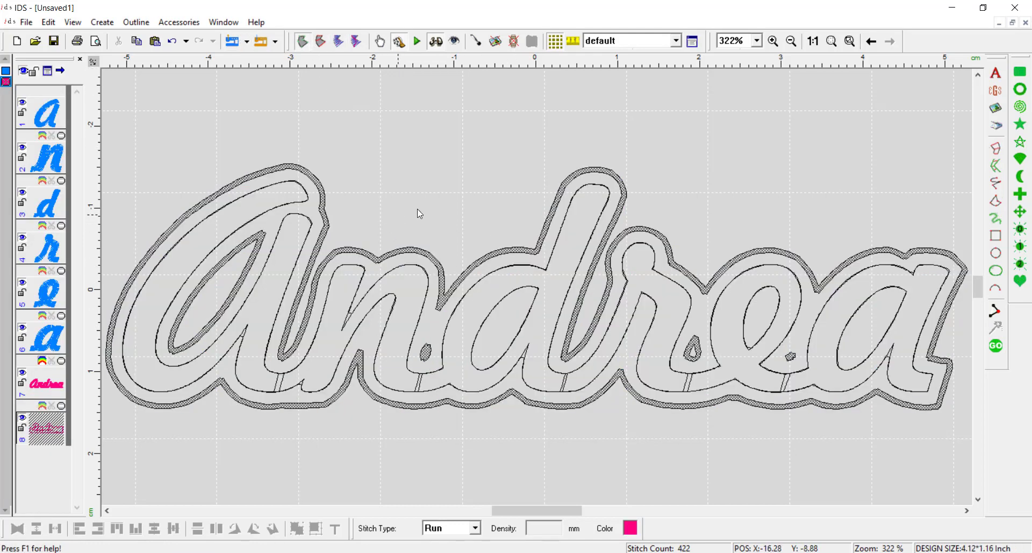
click(136, 22)
click(176, 135)
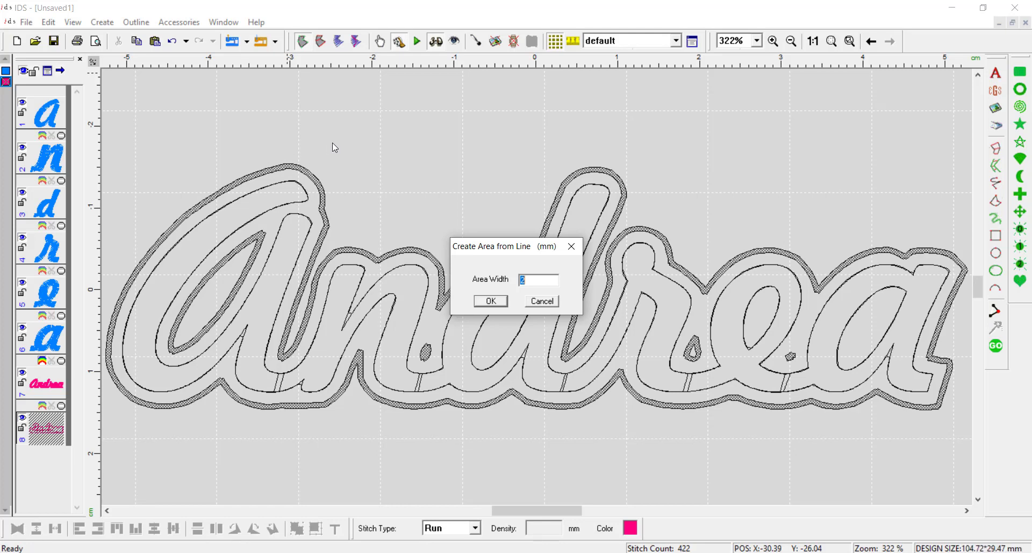
text(1)
click(504, 304)
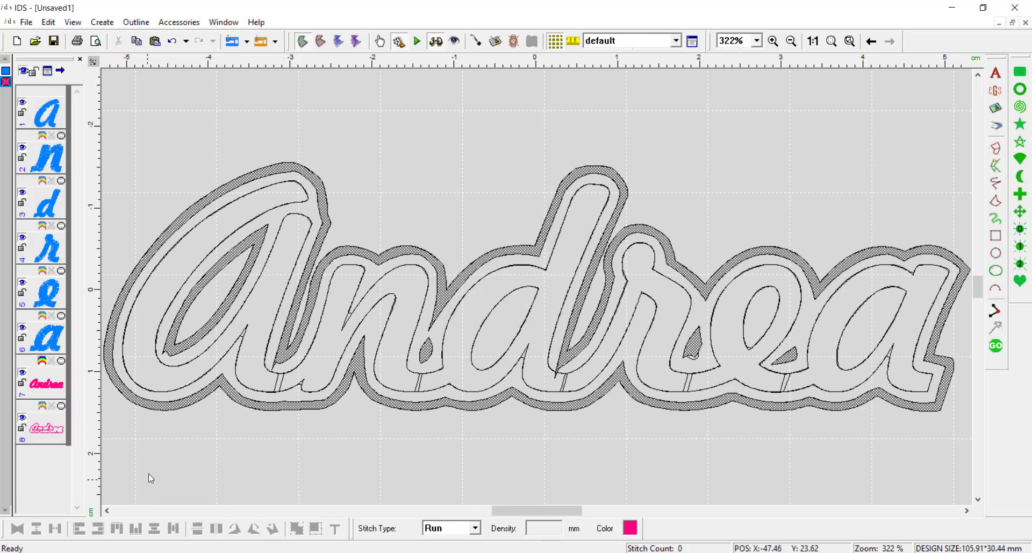
- Colour the new border area purple and generate its stitches
click(631, 528)
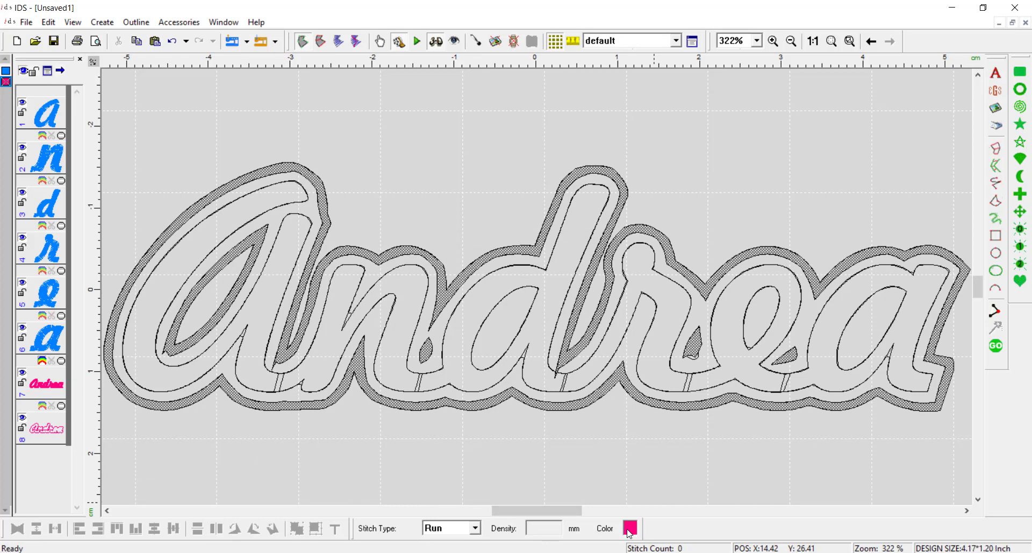
click(560, 252)
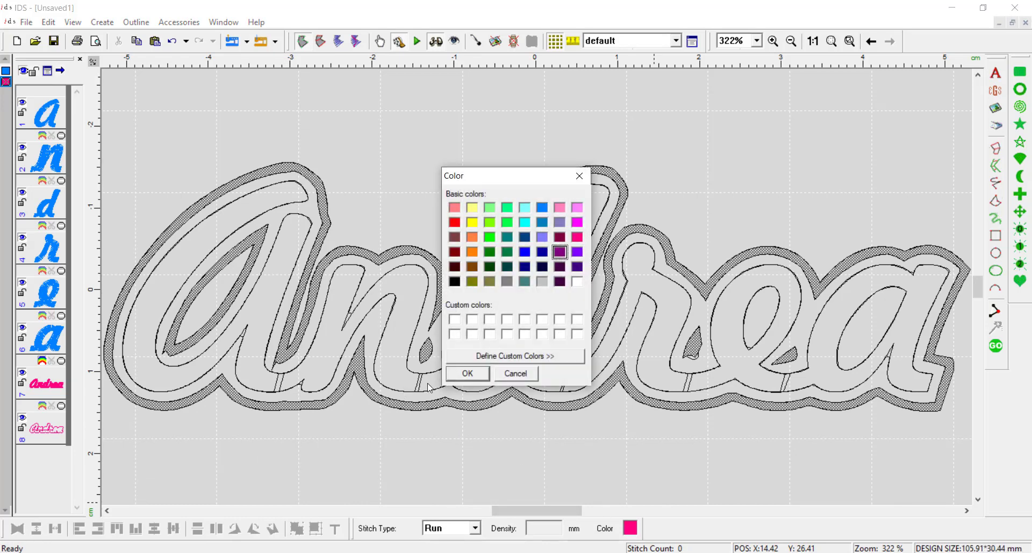
click(468, 373)
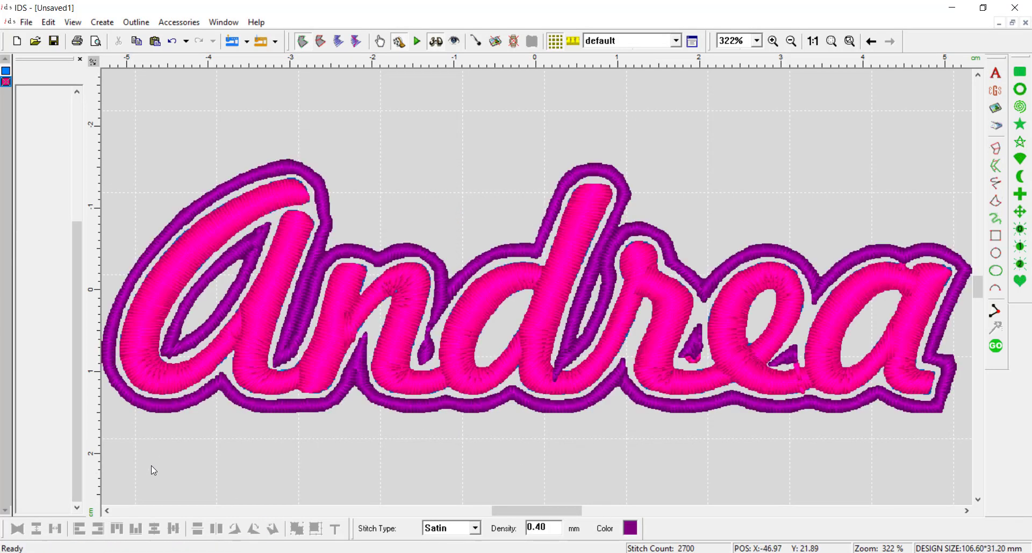
- Delete the four small purple areas inside the letter openings, keeping the outer purple border
click(48, 332)
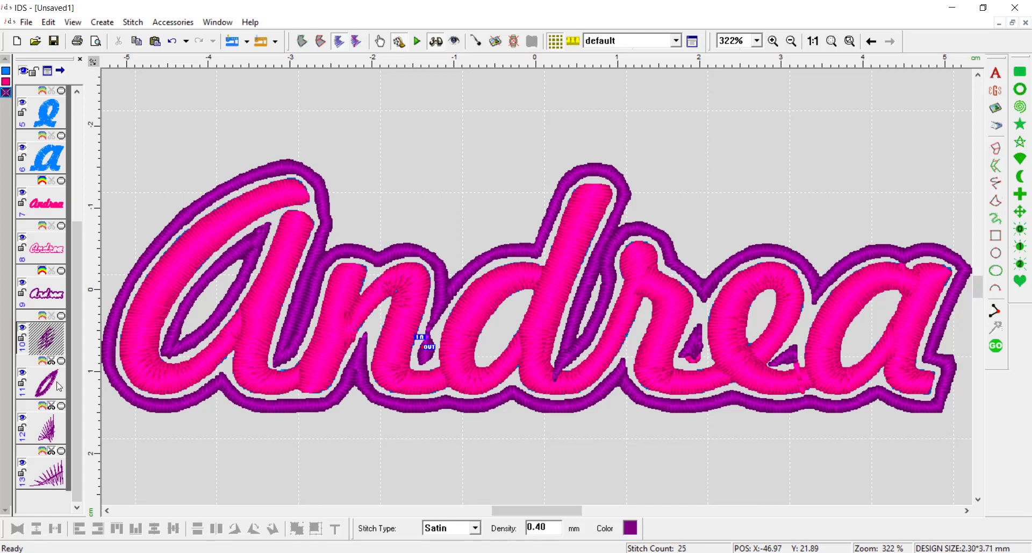
click(48, 379)
click(48, 425)
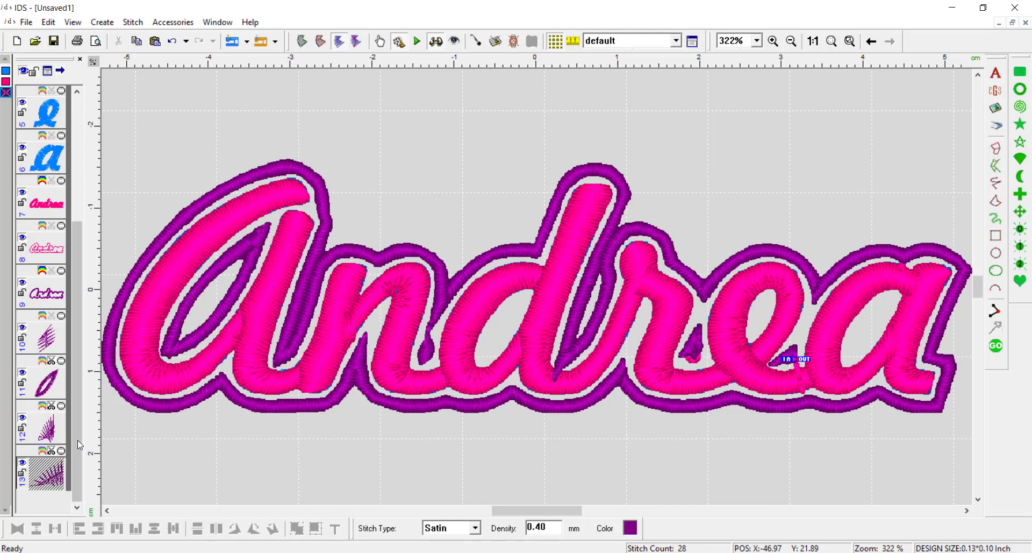
shift+click(47, 379)
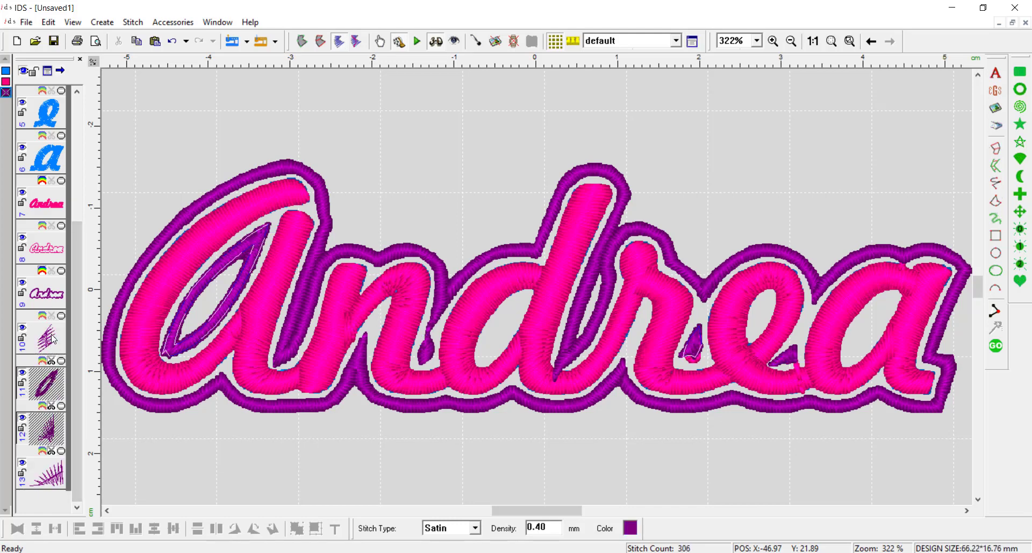
shift+click(52, 334)
shift+click(60, 480)
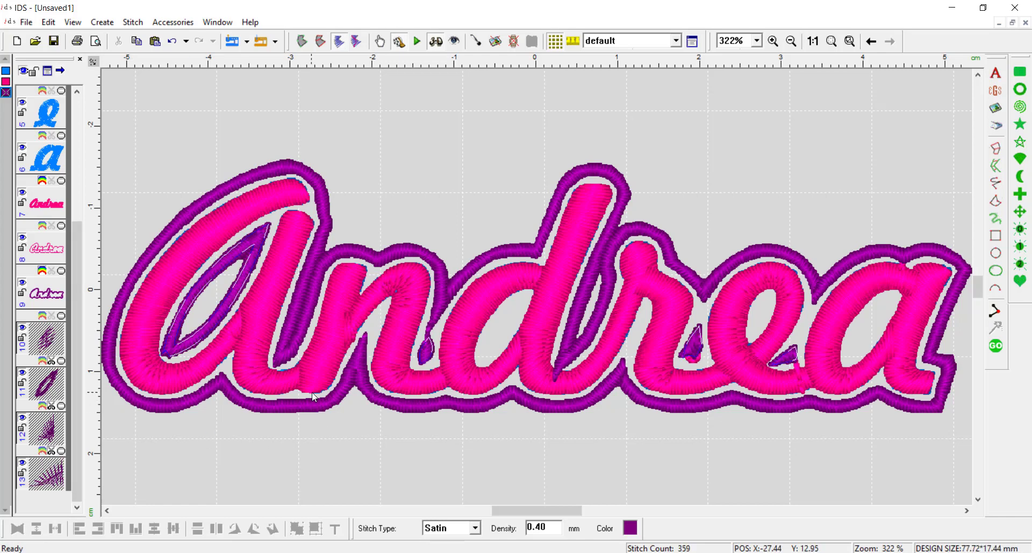
key(Delete)
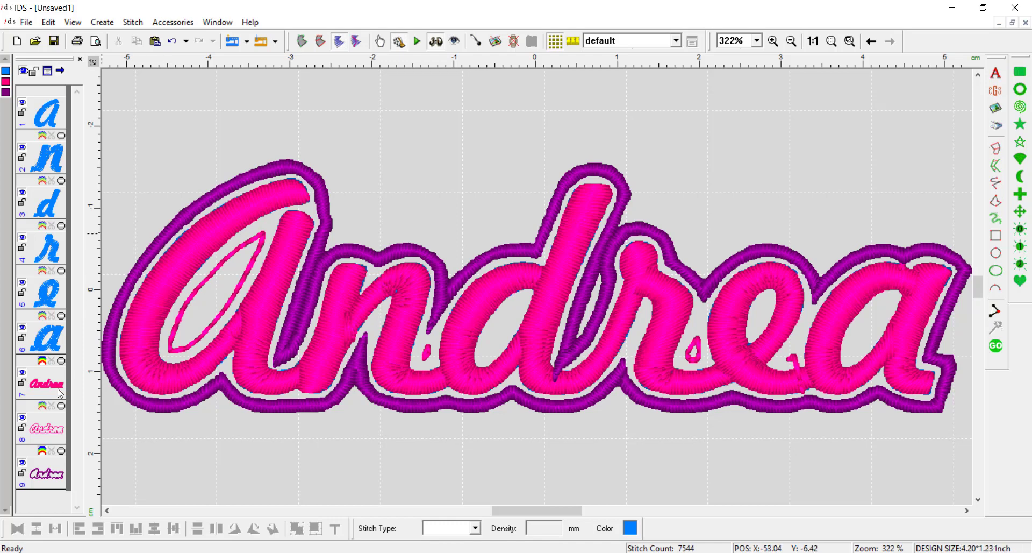
- Delete the pink merged lettering and the pink run outline
click(31, 435)
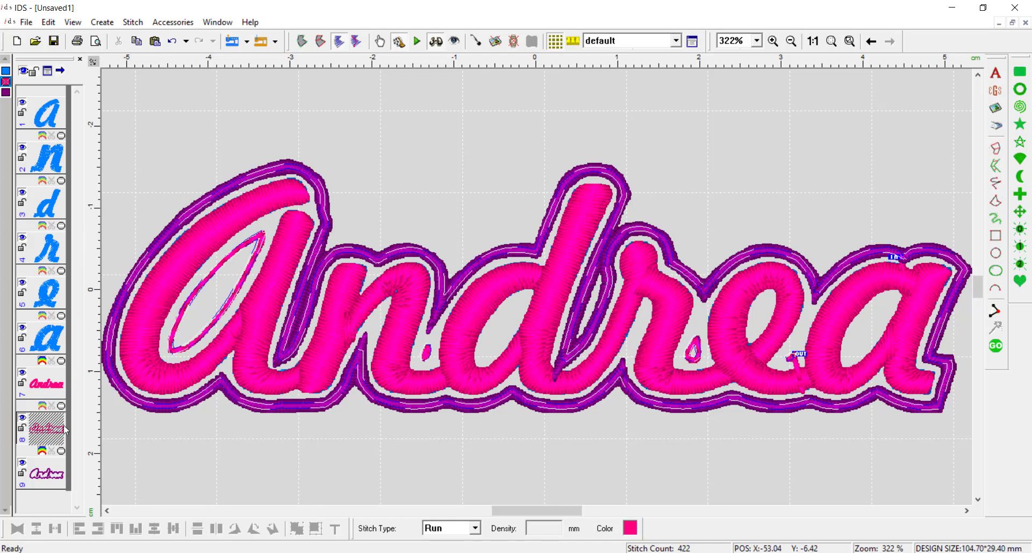
ctrl+click(52, 388)
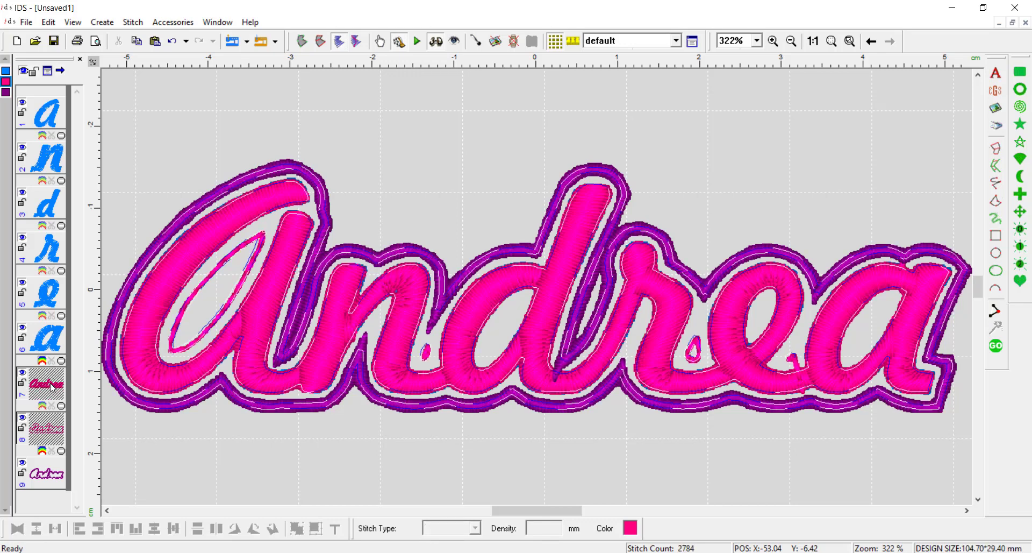
key(Delete)
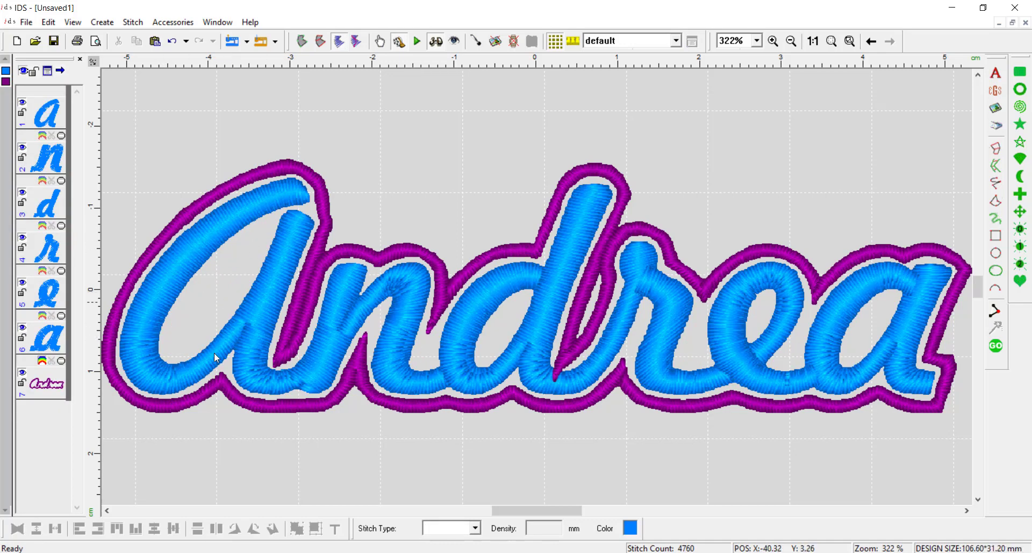
- Fill all voids of the purple border area and generate its stitches as a solid shape
click(56, 381)
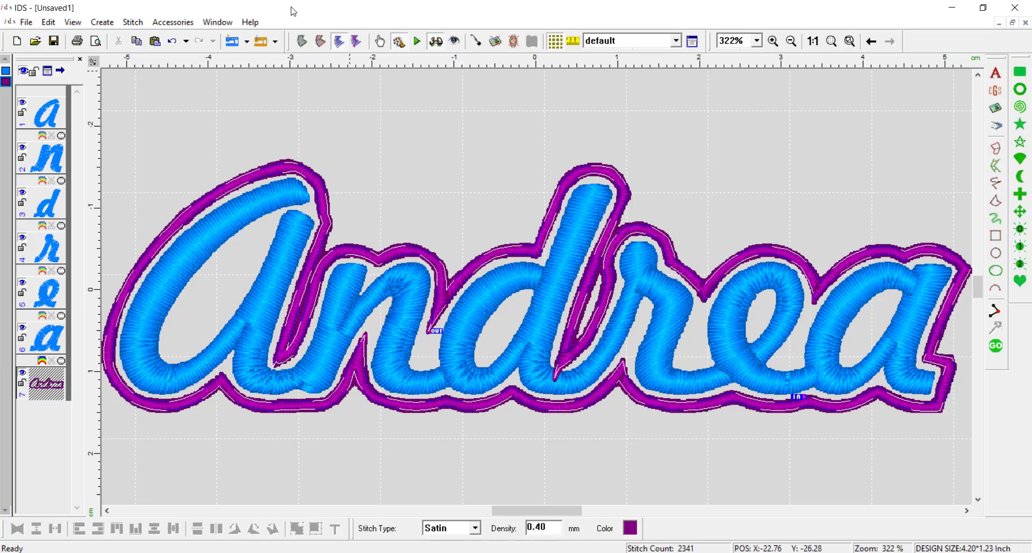
click(302, 41)
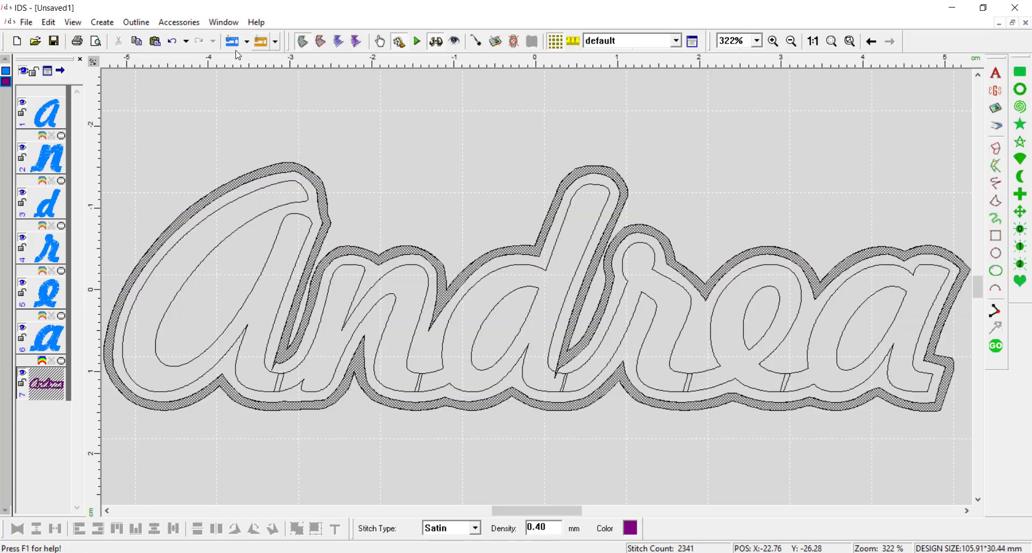
click(136, 22)
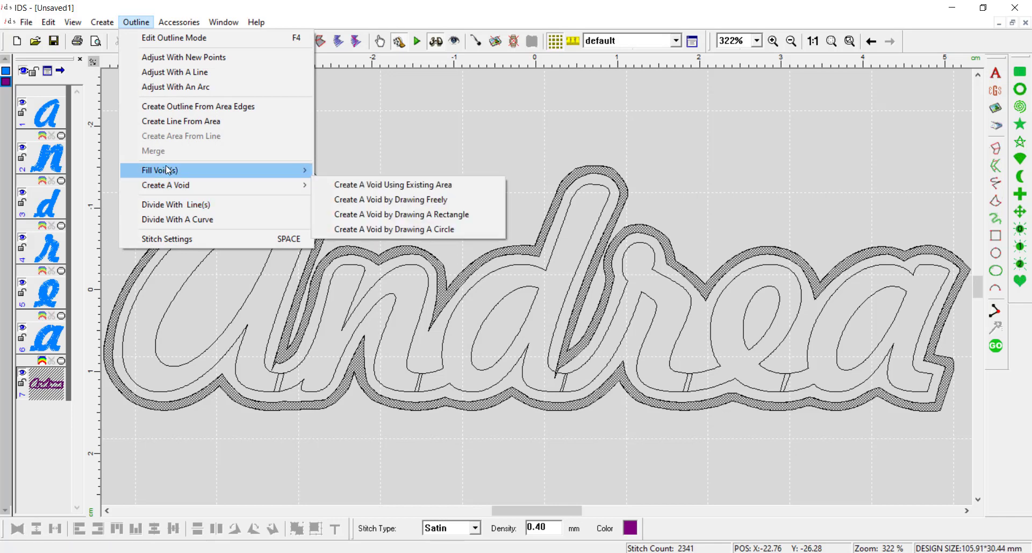
mouse_move(299, 170)
click(346, 186)
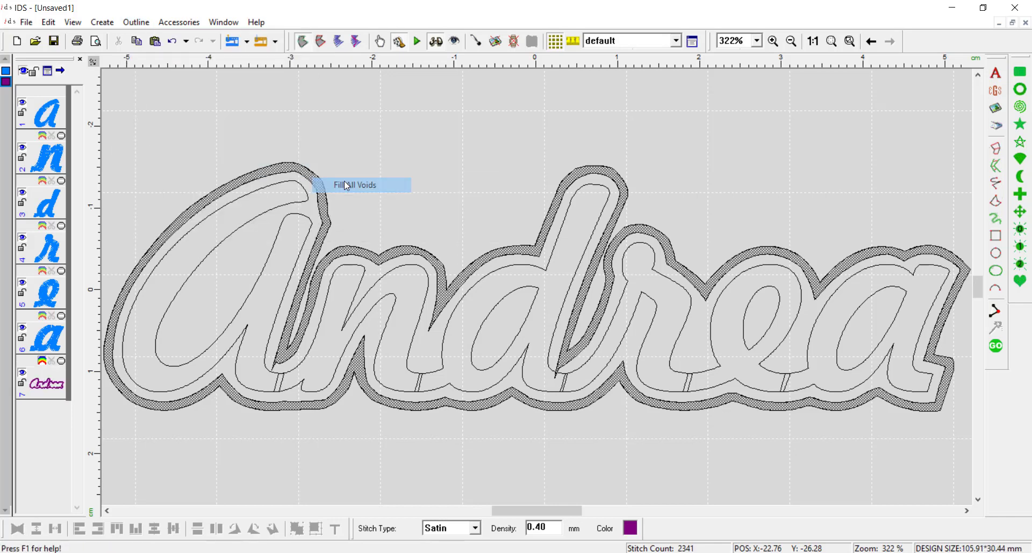
click(995, 345)
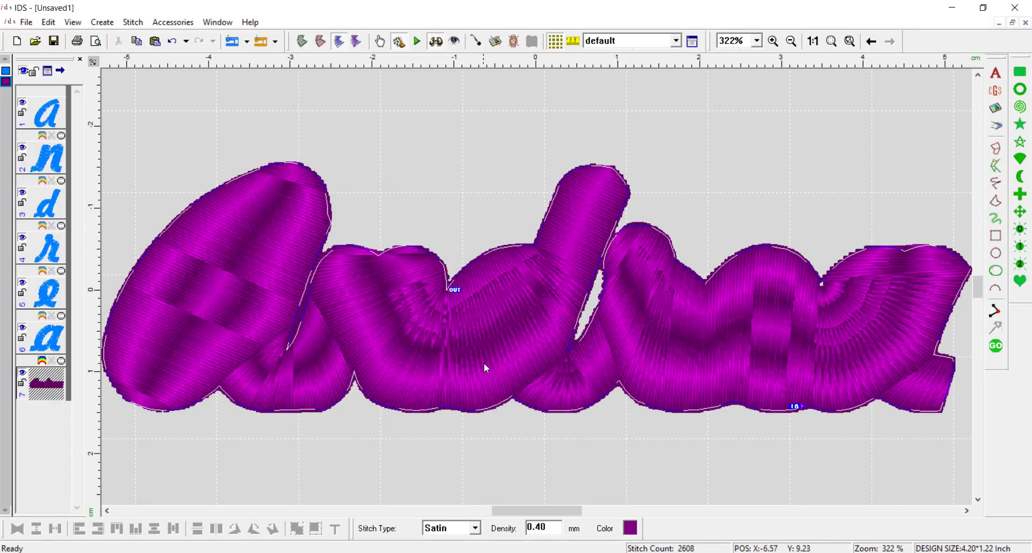
- Set the purple background shape's stitch type to Complex Fill
click(476, 529)
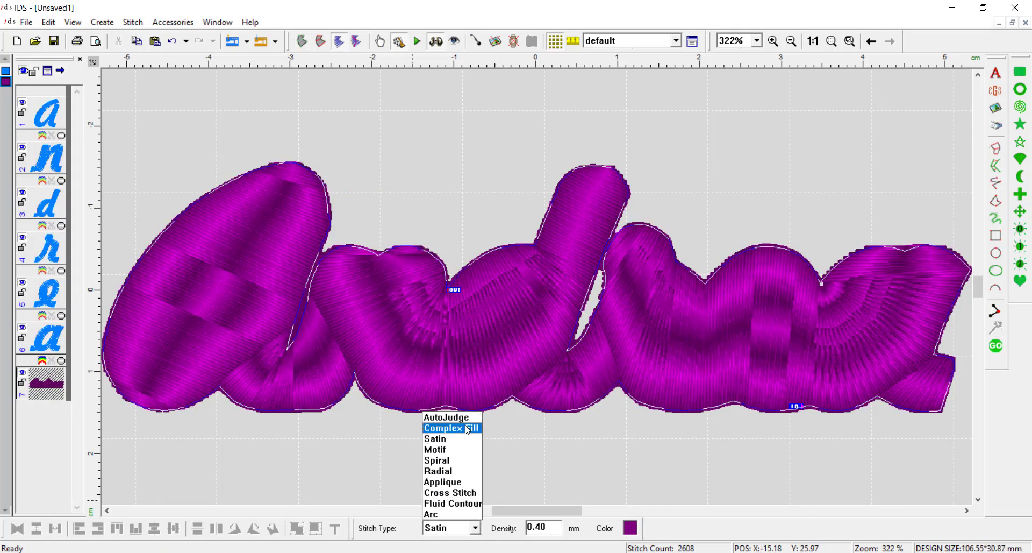
click(452, 429)
click(370, 268)
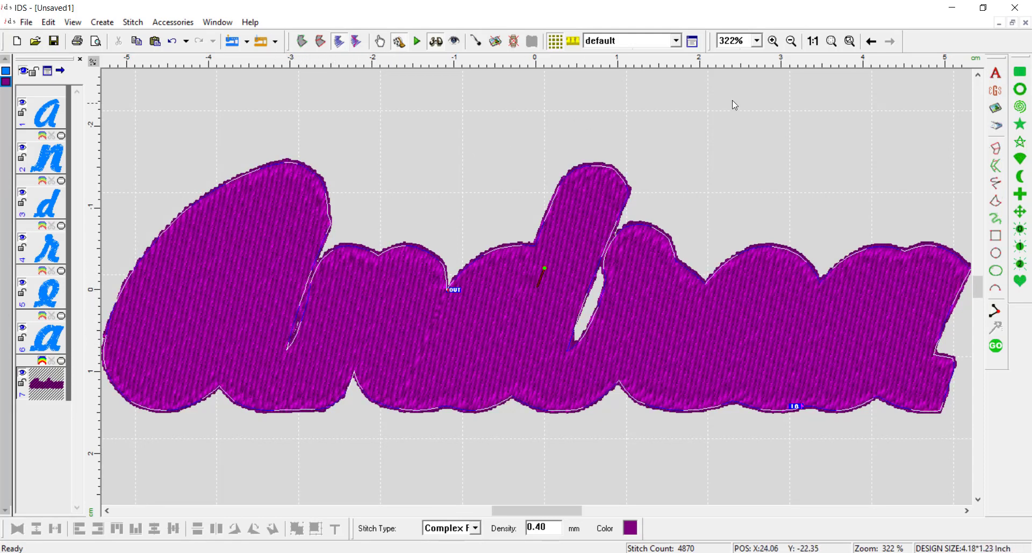
- Close the narrow gap between the first and second letters in the background outline using Adjust With A Line
click(773, 41)
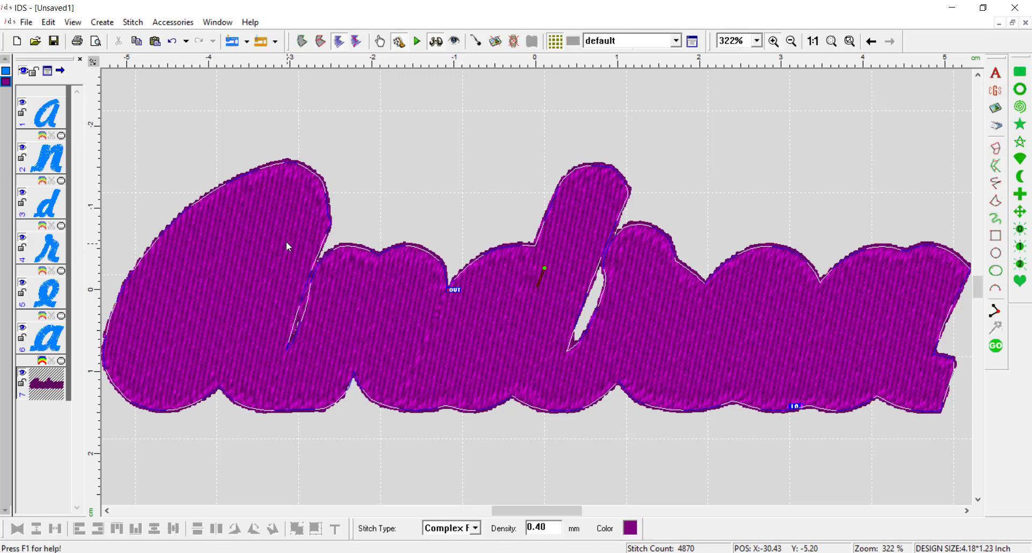
drag(286, 241, 651, 385)
drag(653, 395, 653, 395)
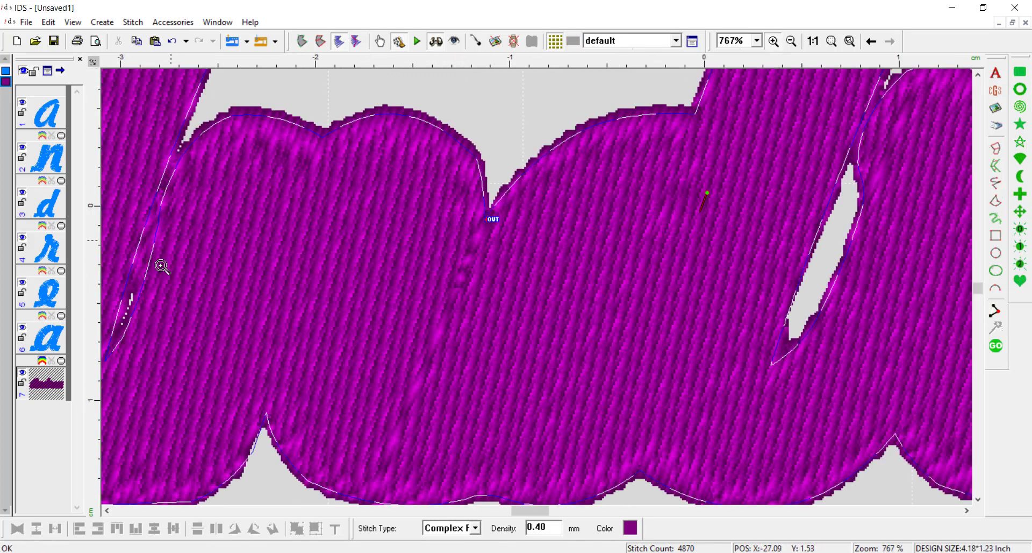
click(302, 41)
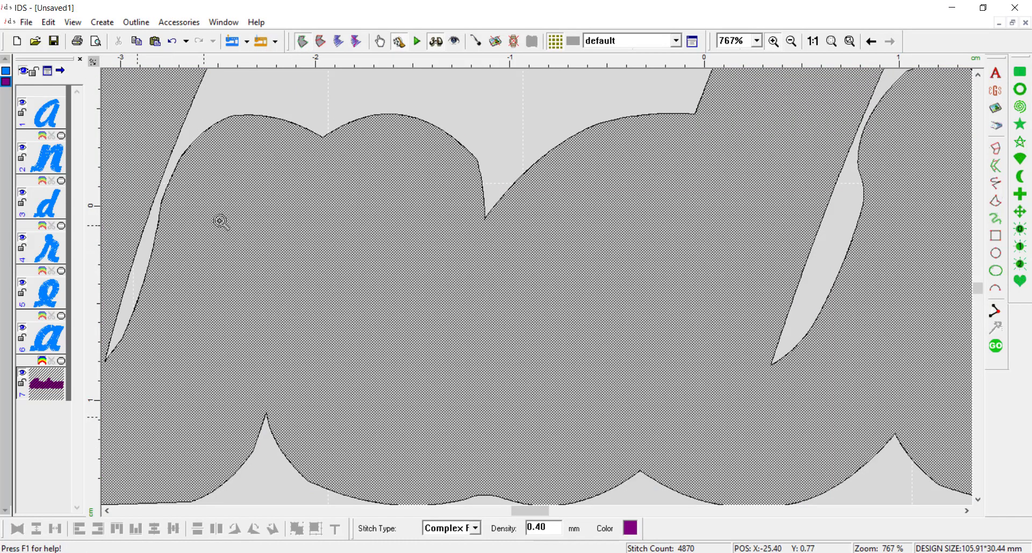
key(Escape)
right_click(248, 219)
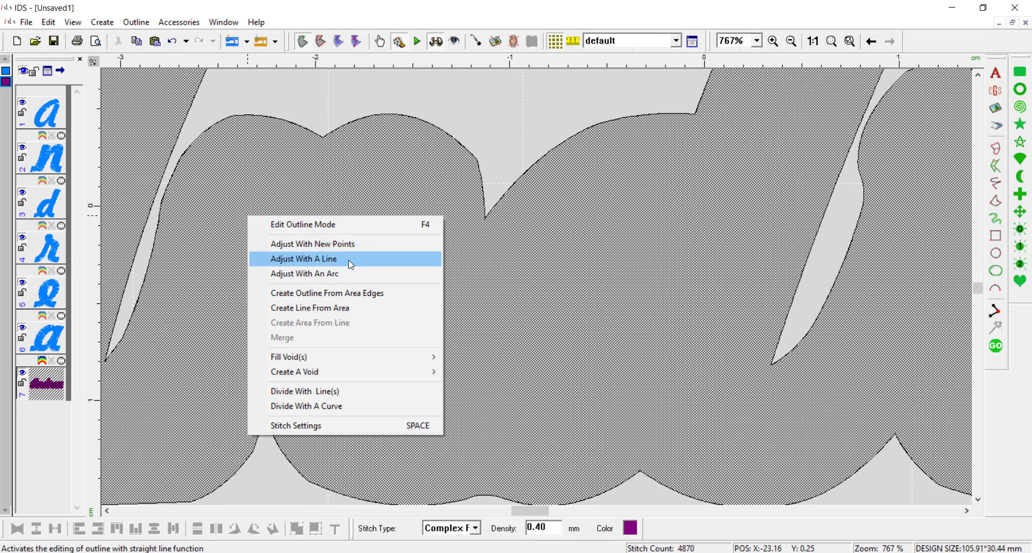
click(351, 259)
click(171, 141)
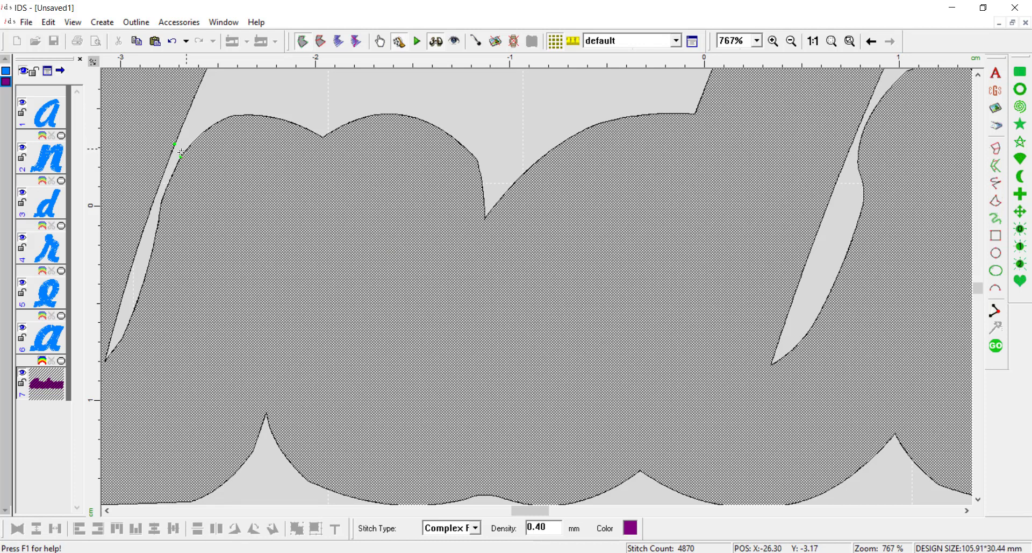
click(167, 182)
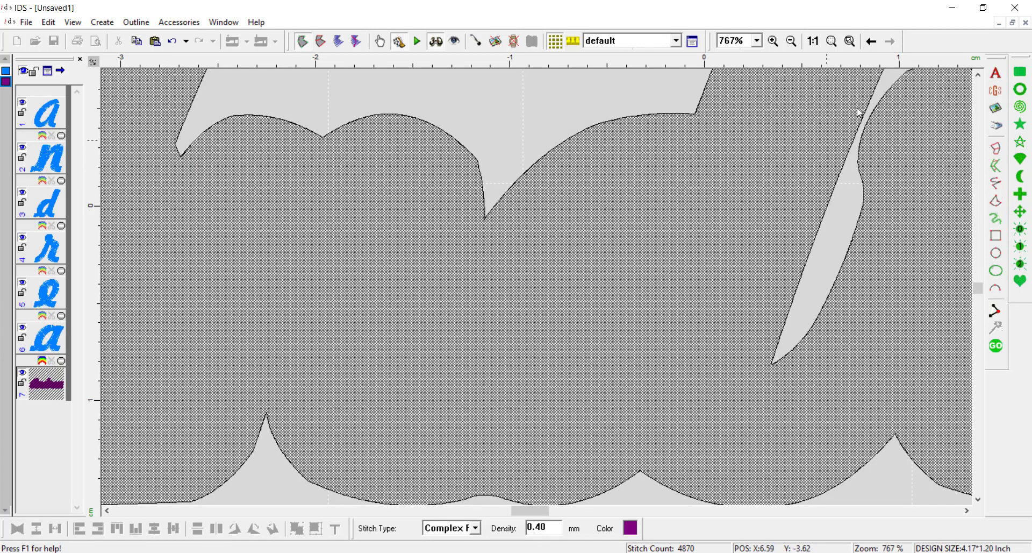
- Close the long narrow gap between the third and fourth letters in the background outline with a straight line
click(854, 136)
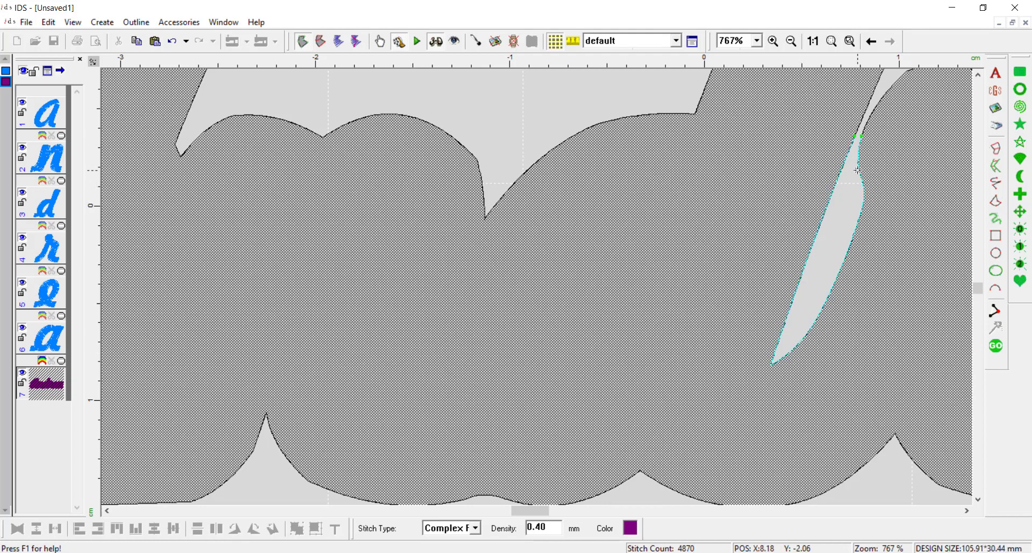
click(854, 183)
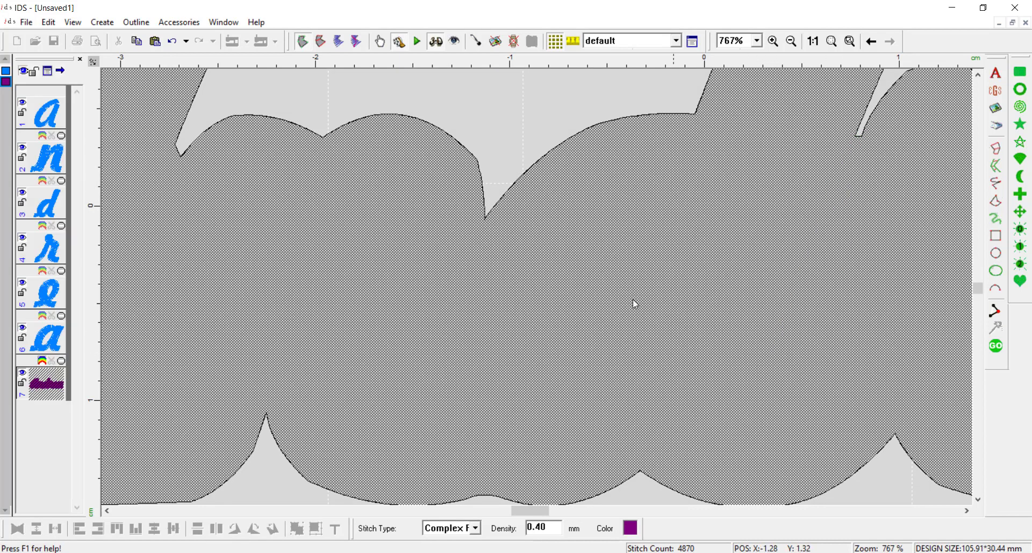
scroll(504, 263, down, 3)
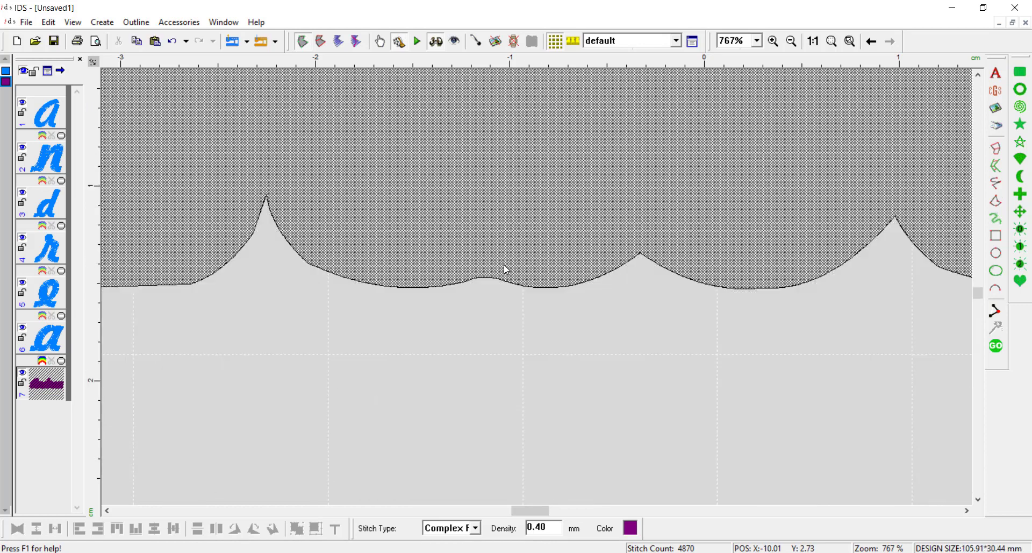
- Generate the stitches of the cleaned-up purple background shape and turn off its underlay
key(F4)
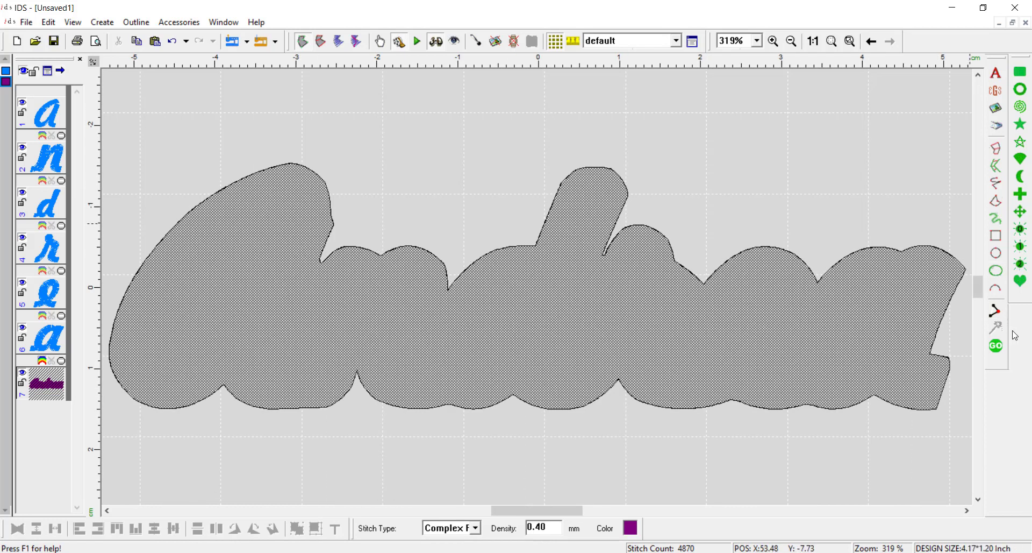
click(997, 344)
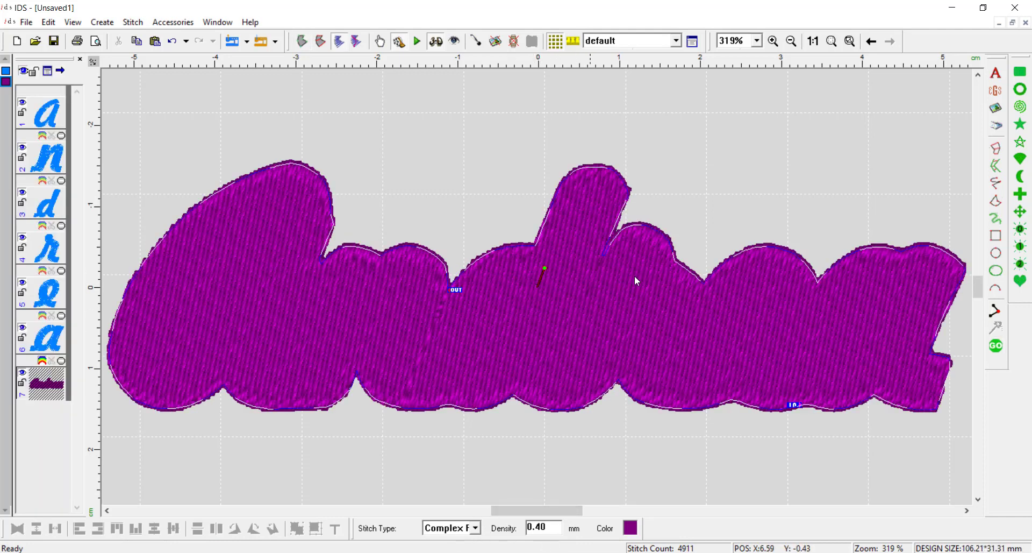
double_click(661, 294)
click(535, 350)
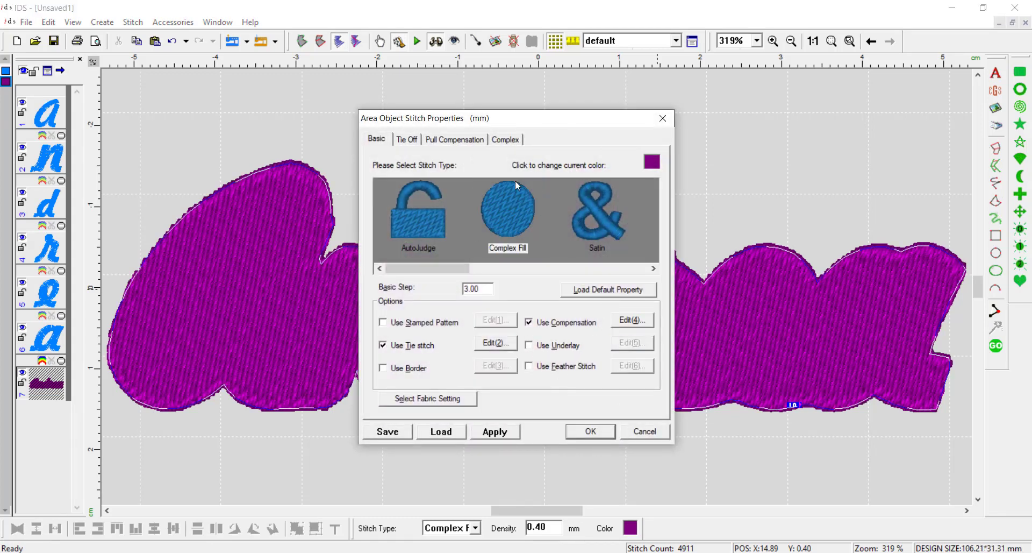
- Set the purple background's Complex Fill direction to 45 and density to 4, with Use Smooth Edges enabled
click(499, 143)
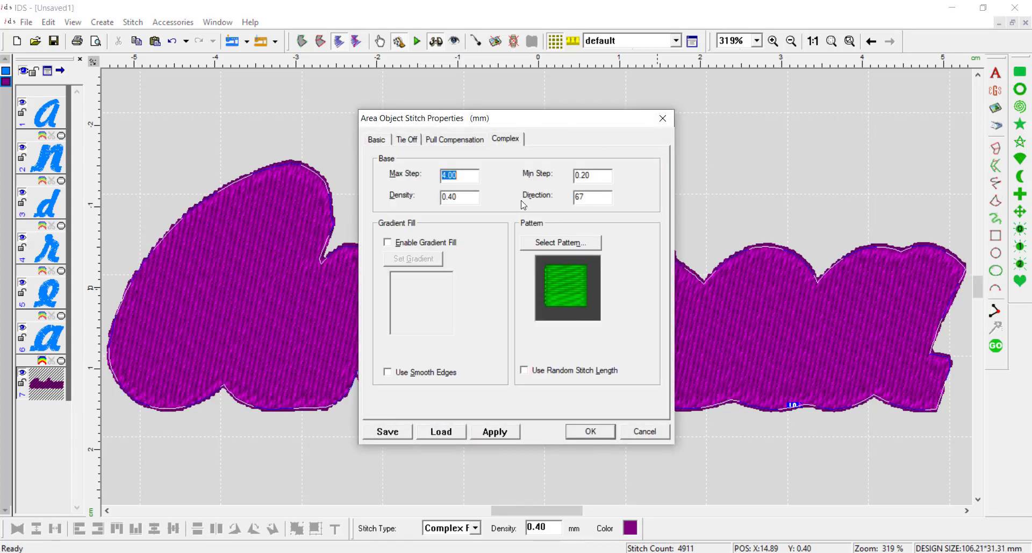
double_click(582, 197)
text(45)
double_click(466, 197)
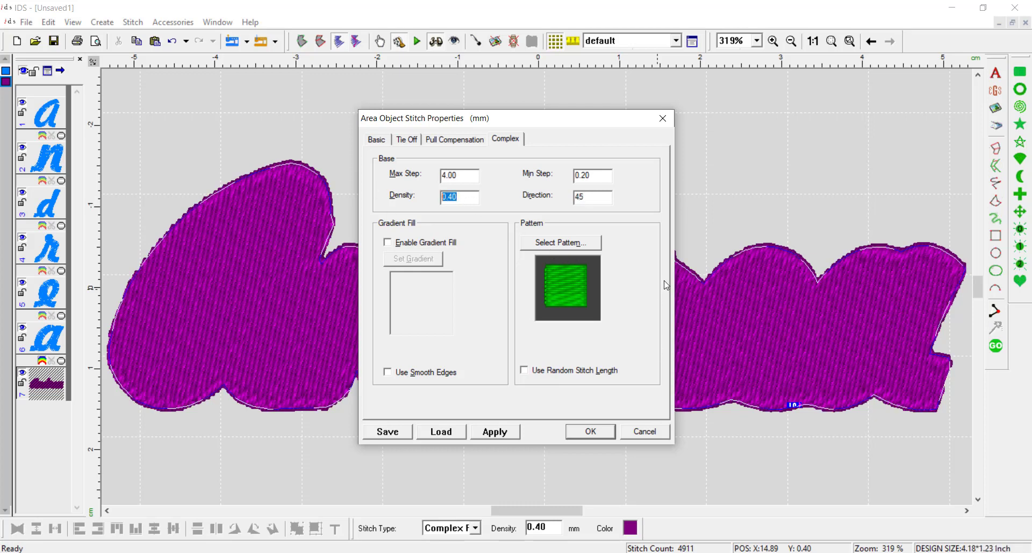
text(4)
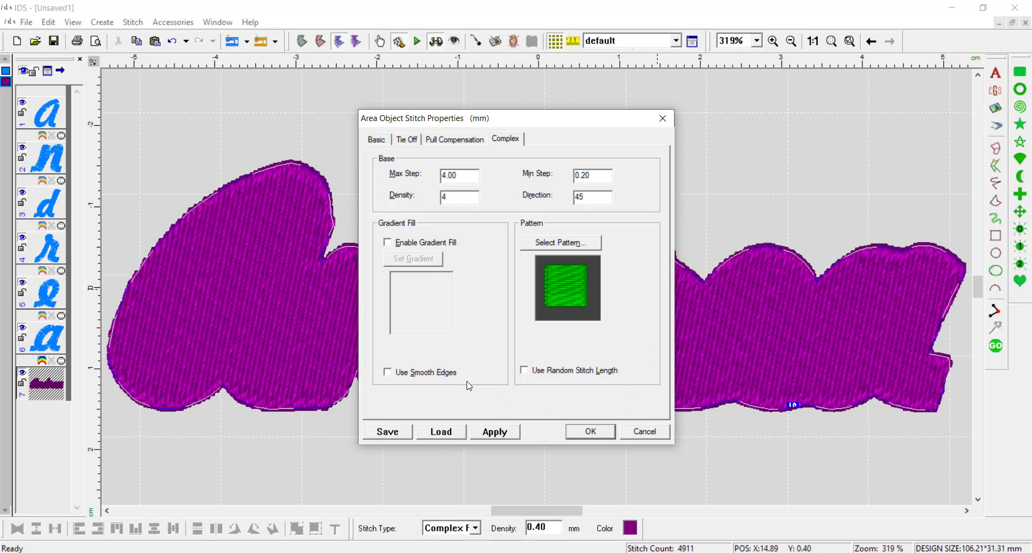
click(446, 372)
click(508, 436)
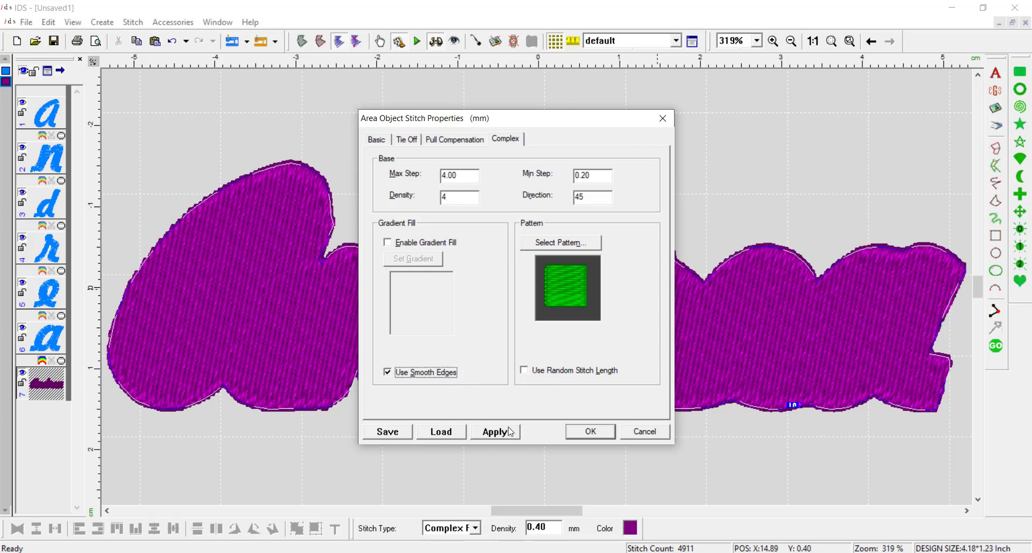
click(601, 433)
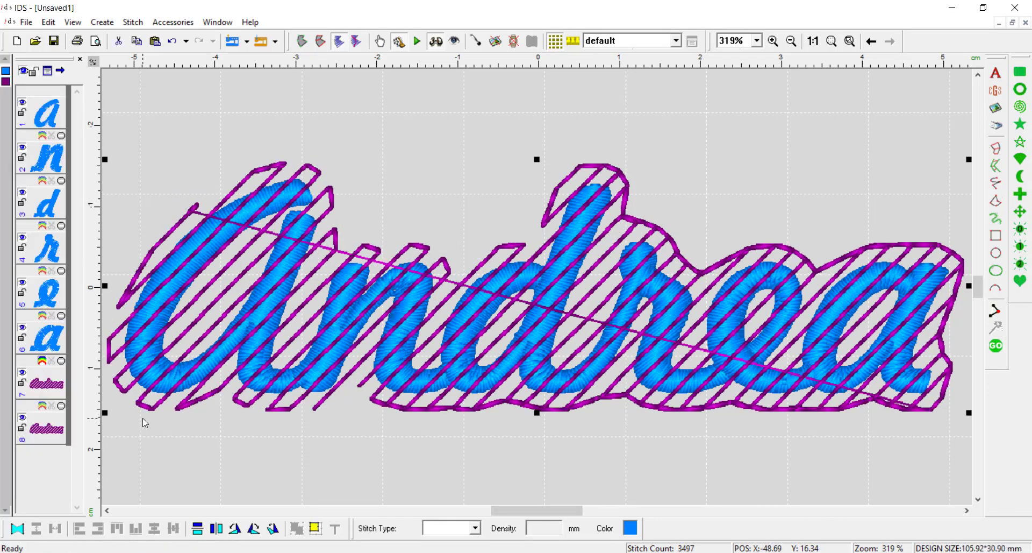
- Set the Complex Fill direction of the second purple background layer, object 8, to 135 and regenerate its stitches
click(59, 437)
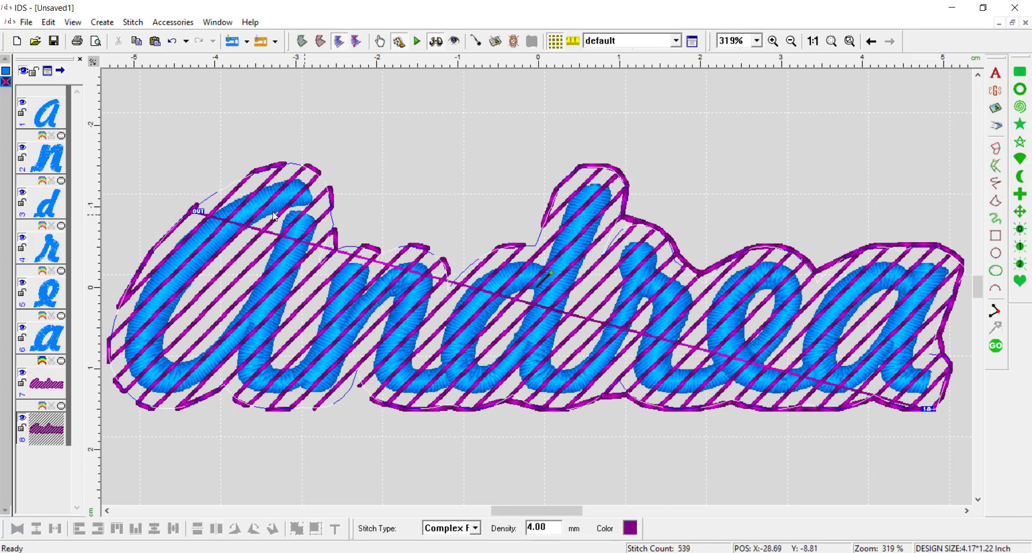
double_click(200, 212)
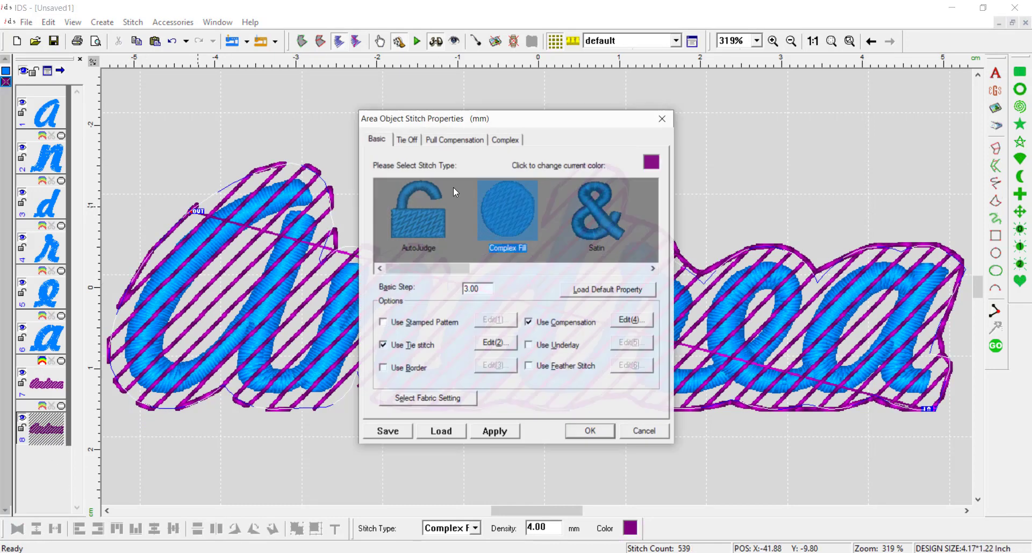
click(504, 140)
key(Tab)
key(Tab)
key(Tab)
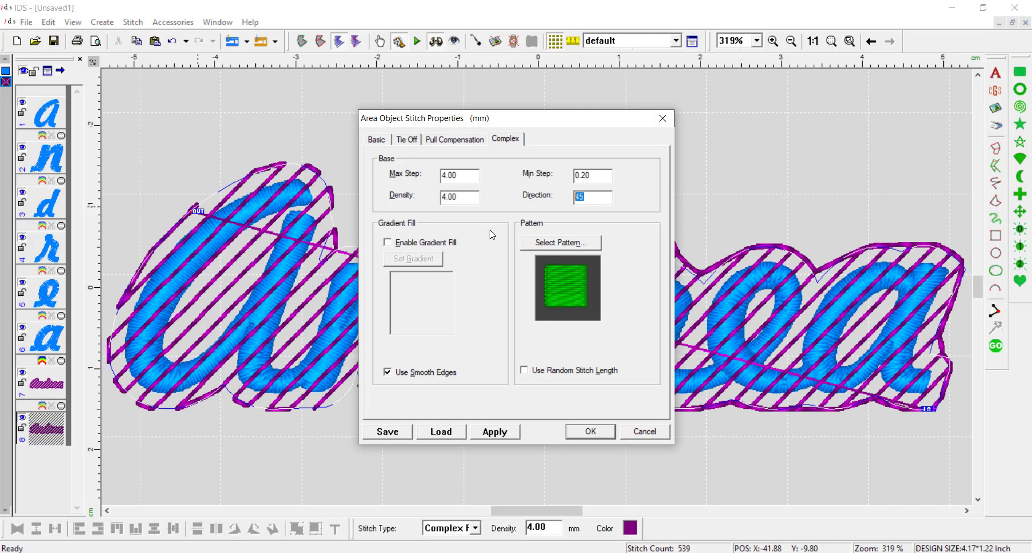
text(13)
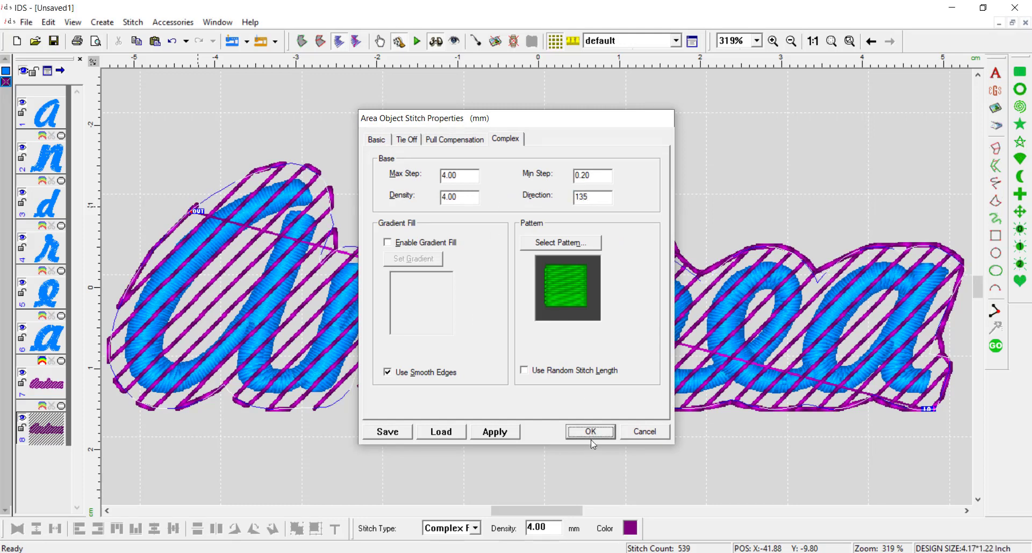
click(591, 431)
click(996, 345)
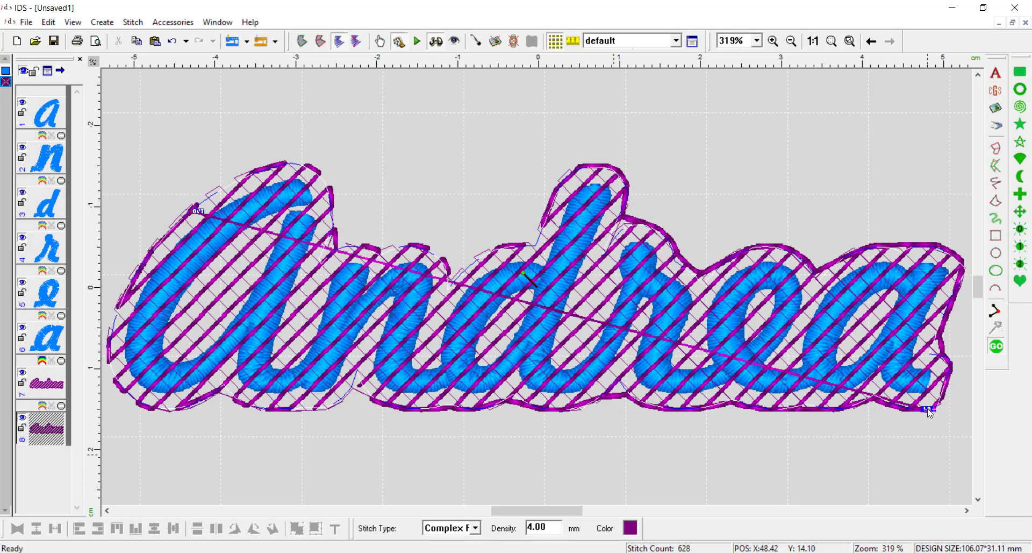
- Move the second purple layer's entry point to the first letter's upper left and its exit to the last letter's lower right, then regenerate
mouse_move(929, 409)
mouse_down()
mouse_move(175, 193)
mouse_move(183, 211)
mouse_up()
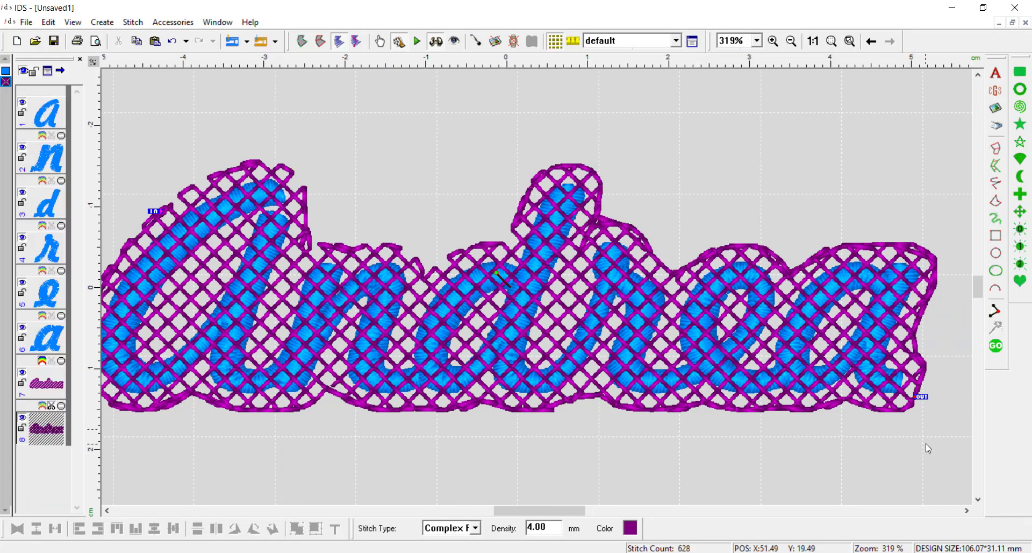
click(925, 443)
click(995, 346)
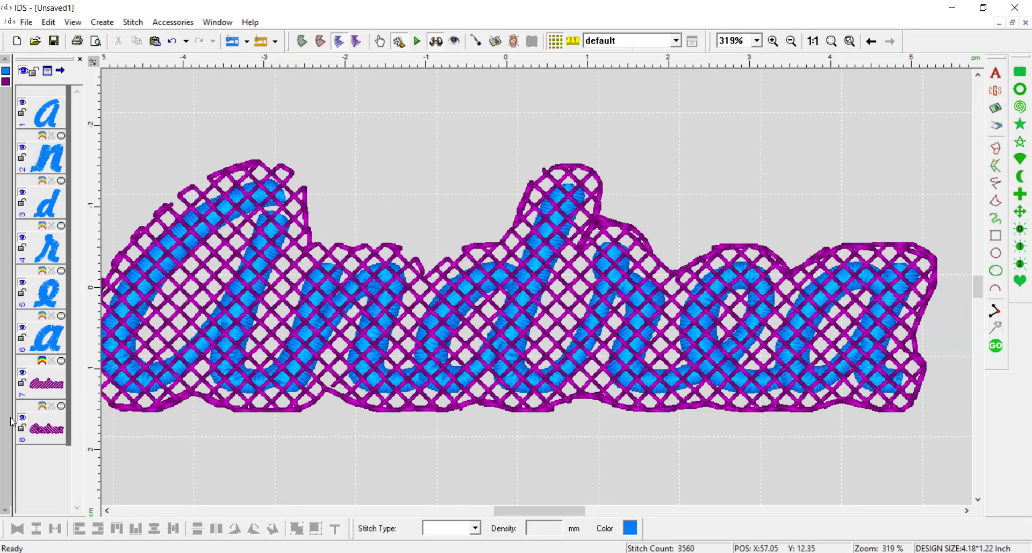
- Move both purple background layers to the top of the sewing order, ahead of all the blue letters
click(47, 388)
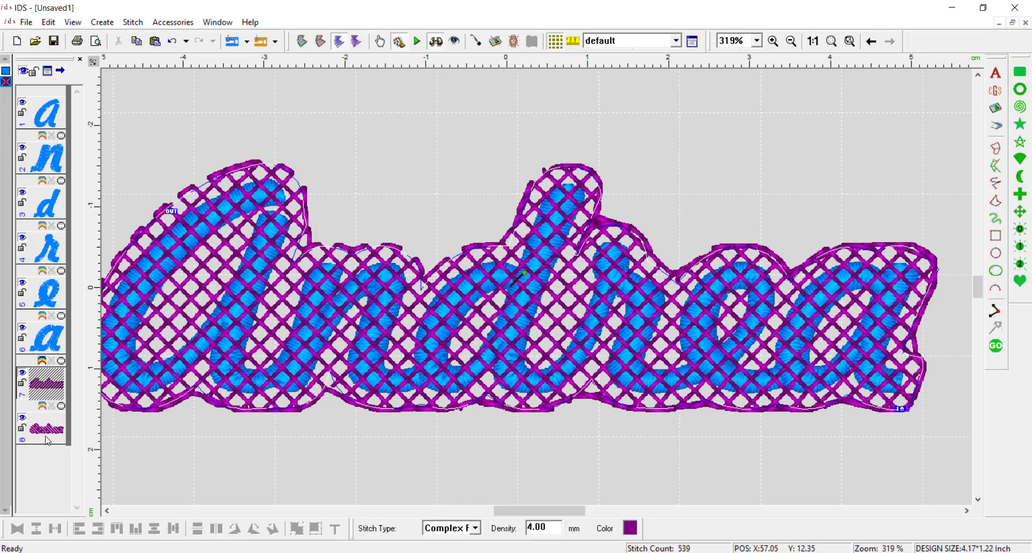
ctrl+click(47, 440)
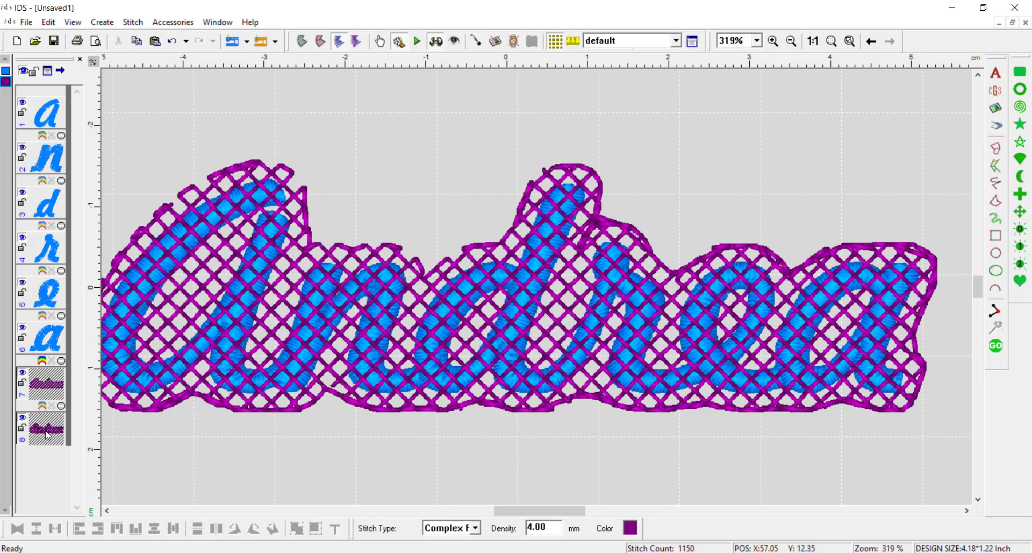
right_click(39, 385)
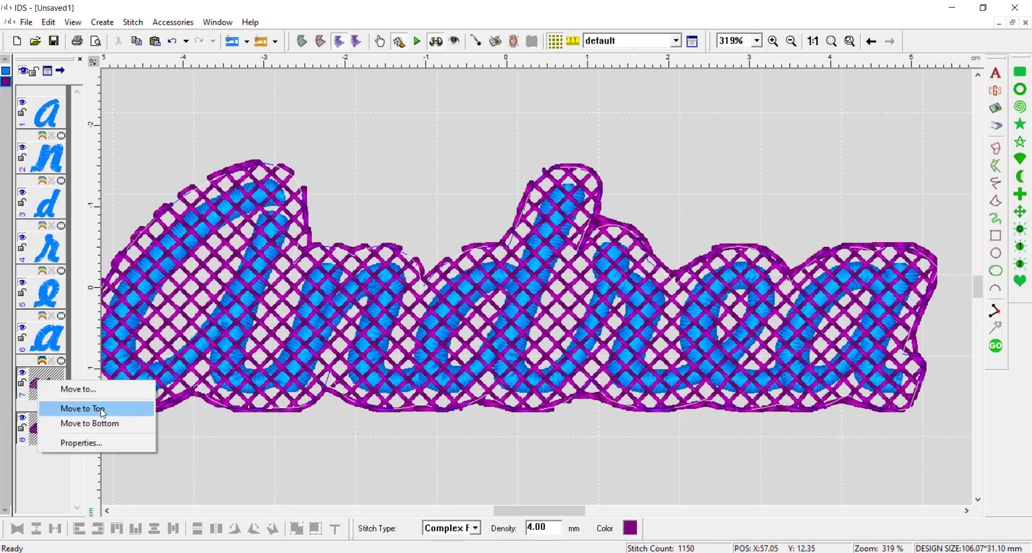
click(102, 412)
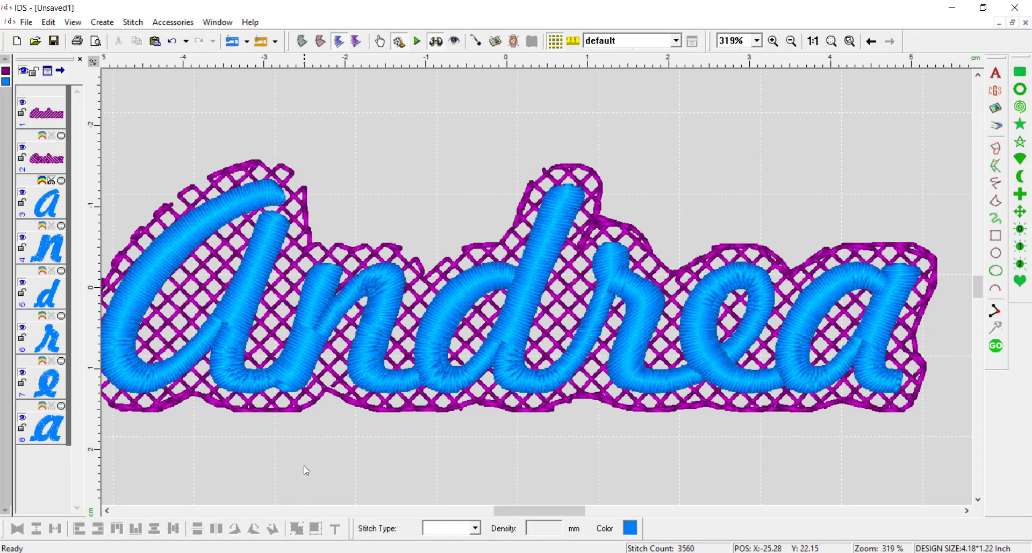
key(1)
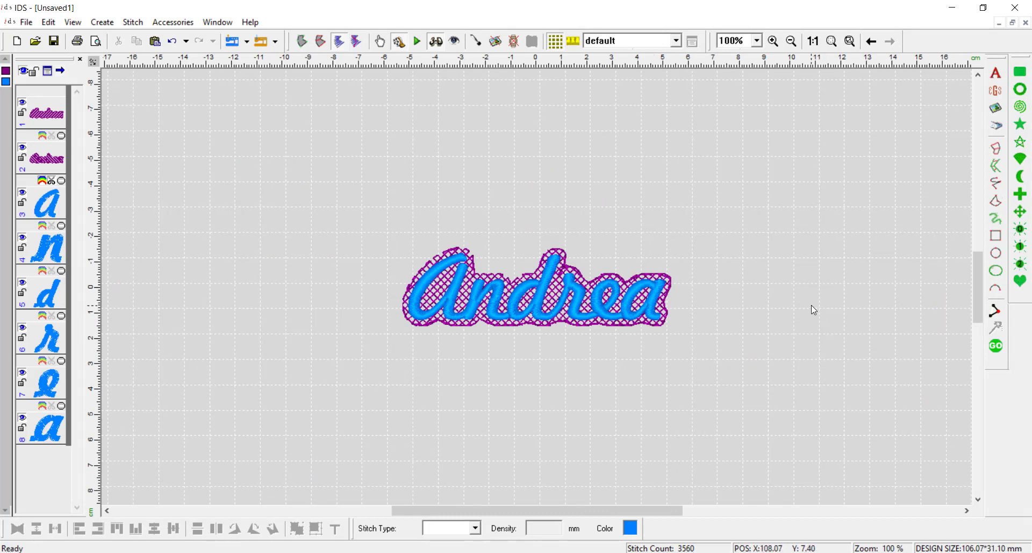